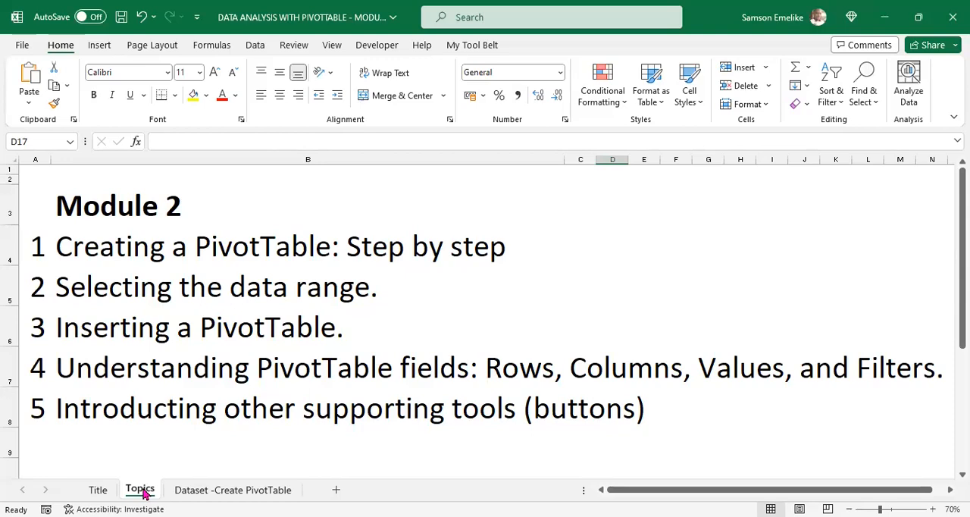
Step: Go to the "Dataset -Create PivotTable" sheet and select a cell inside the data table
click(201, 492)
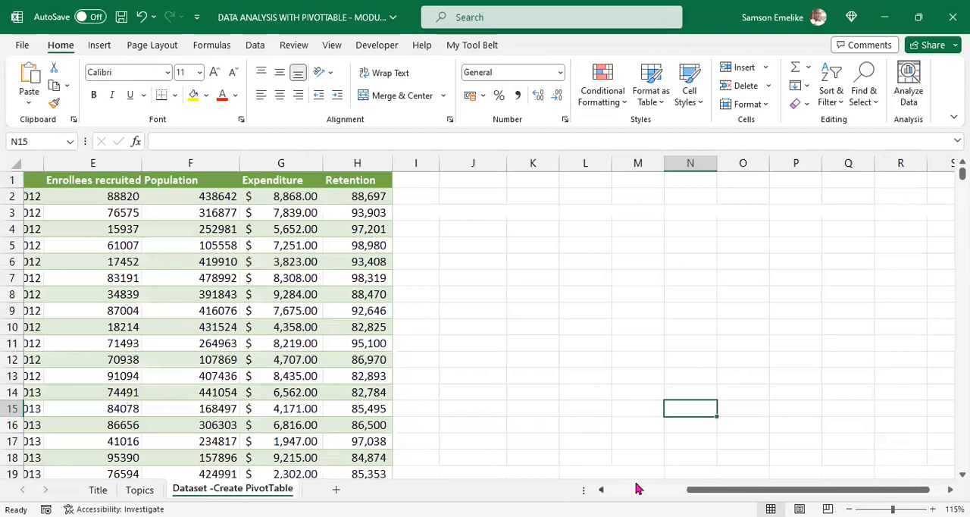
click(661, 489)
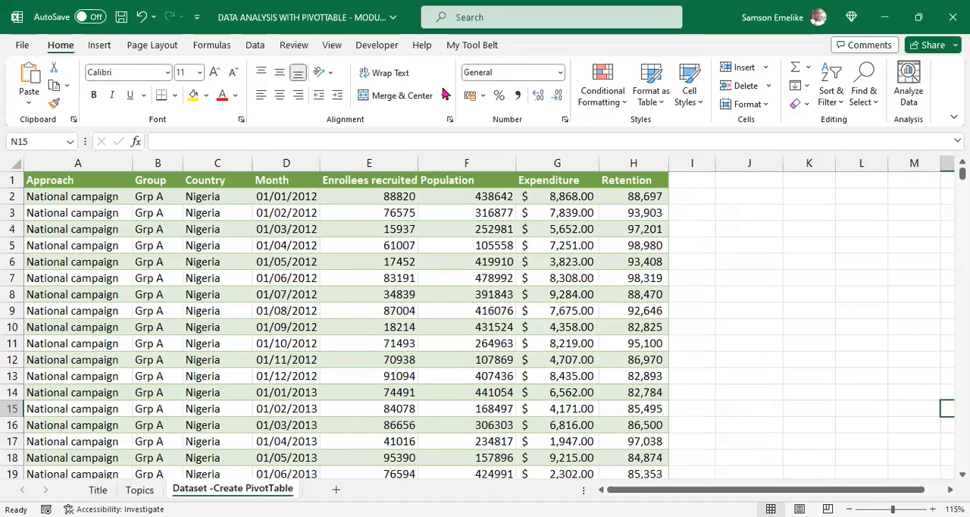
click(439, 258)
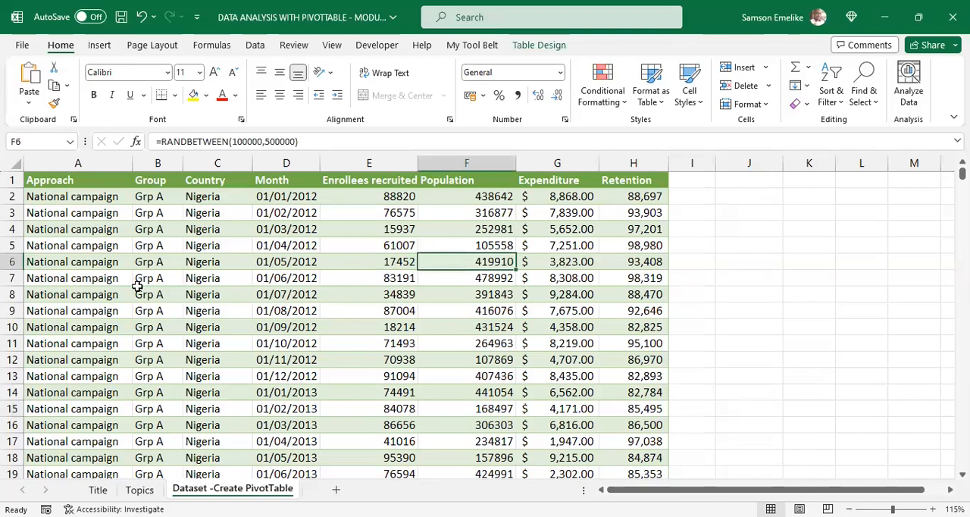
Step: Open the recommended PivotTables and preview the retention by country, retention and expenditure by approach, and expenditure by group layouts
click(99, 45)
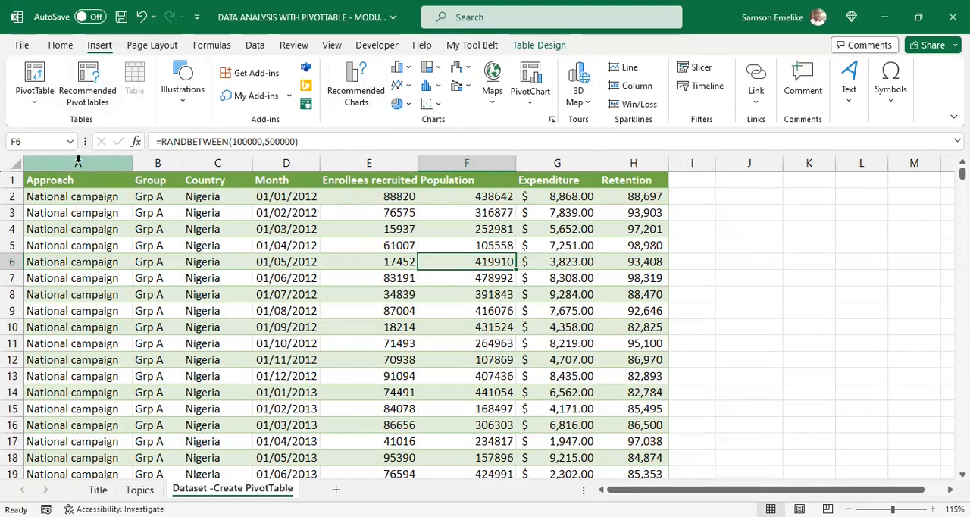
click(90, 81)
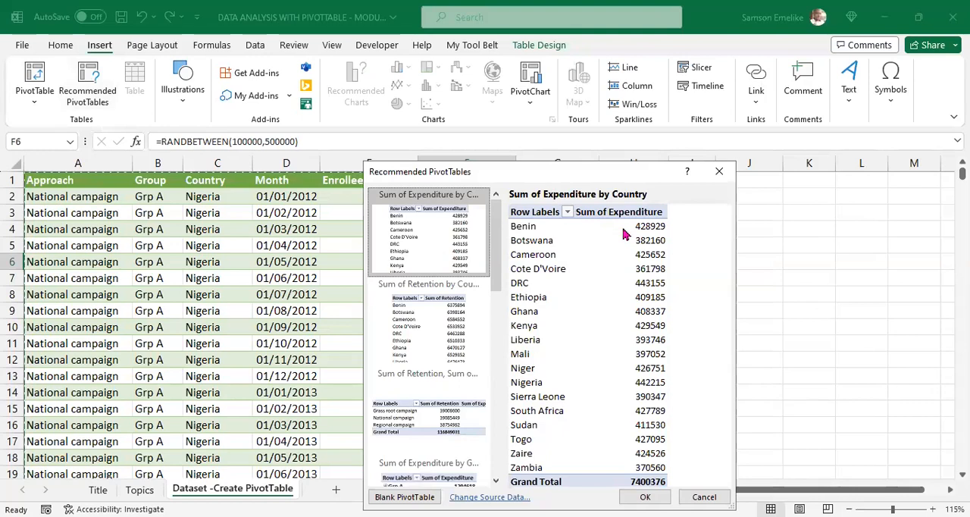
click(432, 319)
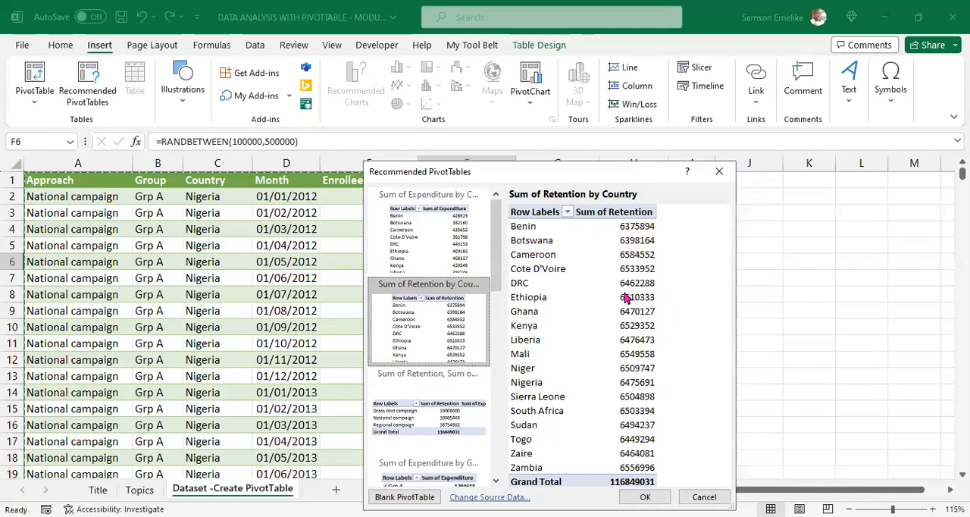
click(428, 404)
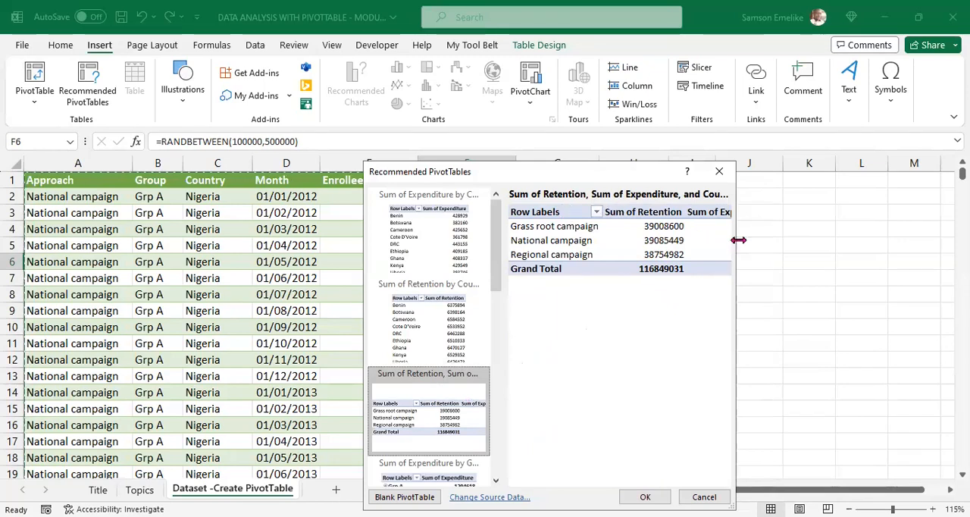
drag(739, 241, 964, 241)
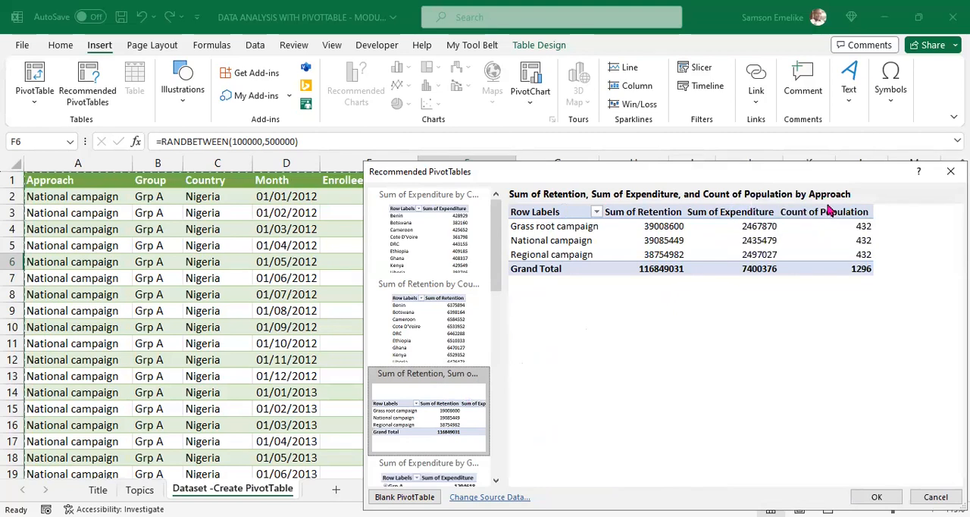
drag(498, 256, 508, 297)
click(433, 322)
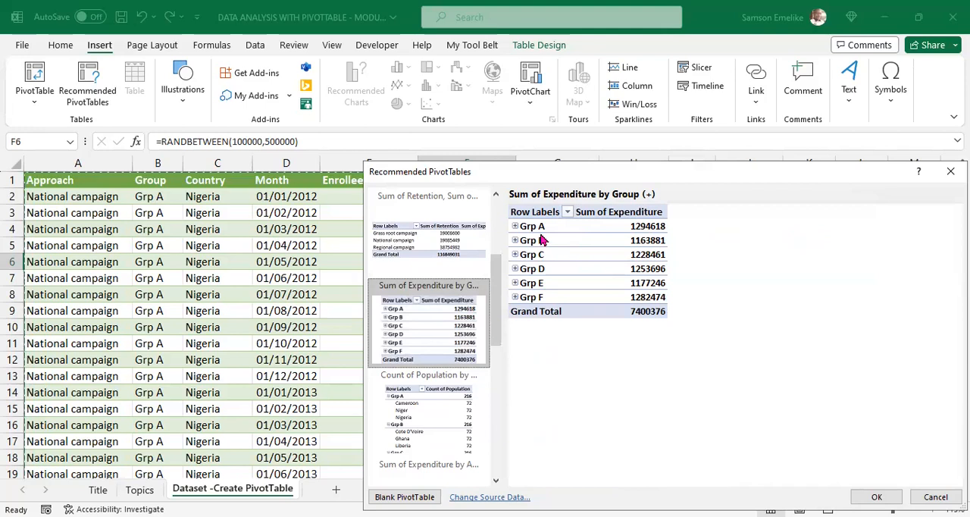
Step: Preview the remaining recommended layouts for population by country, group and approach and for enrollees recruited, and close without inserting one
drag(499, 277, 497, 337)
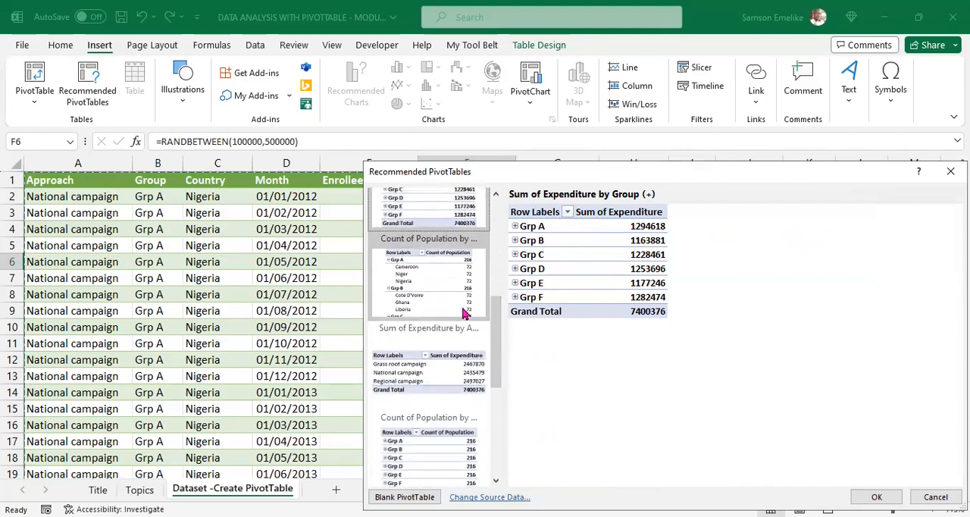
click(427, 288)
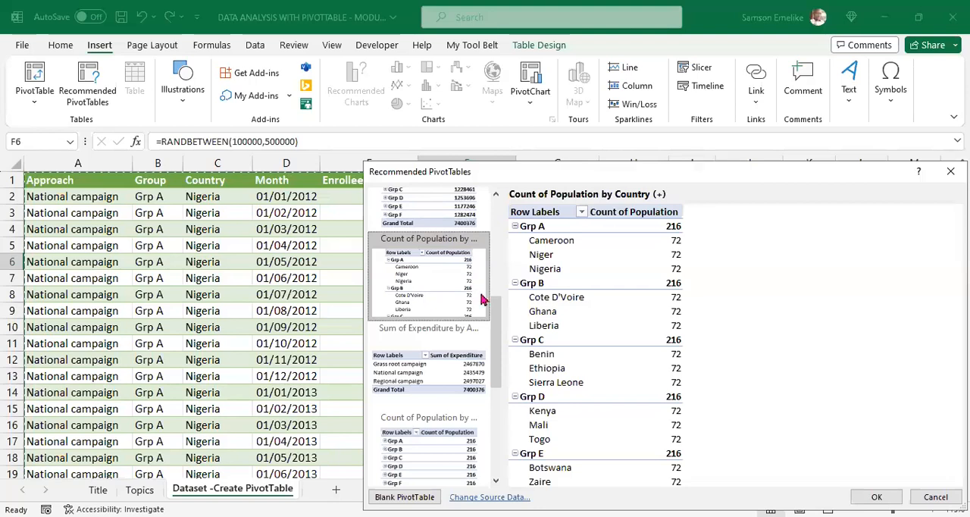
drag(494, 313, 488, 363)
click(428, 286)
click(438, 256)
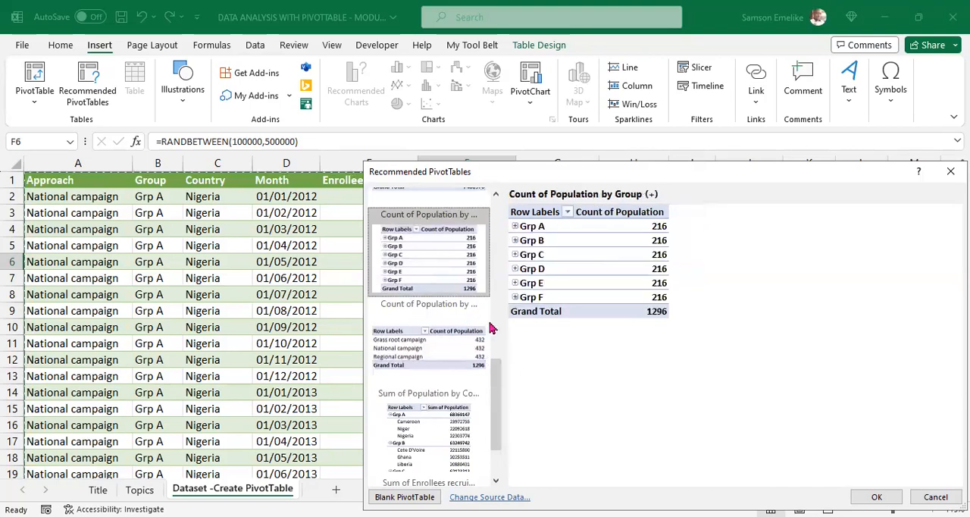
click(437, 348)
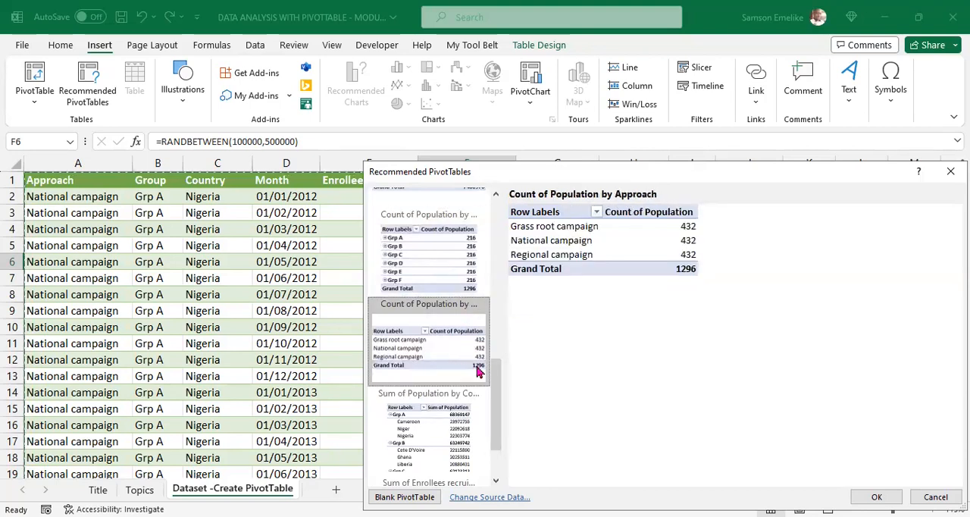
drag(499, 389, 501, 427)
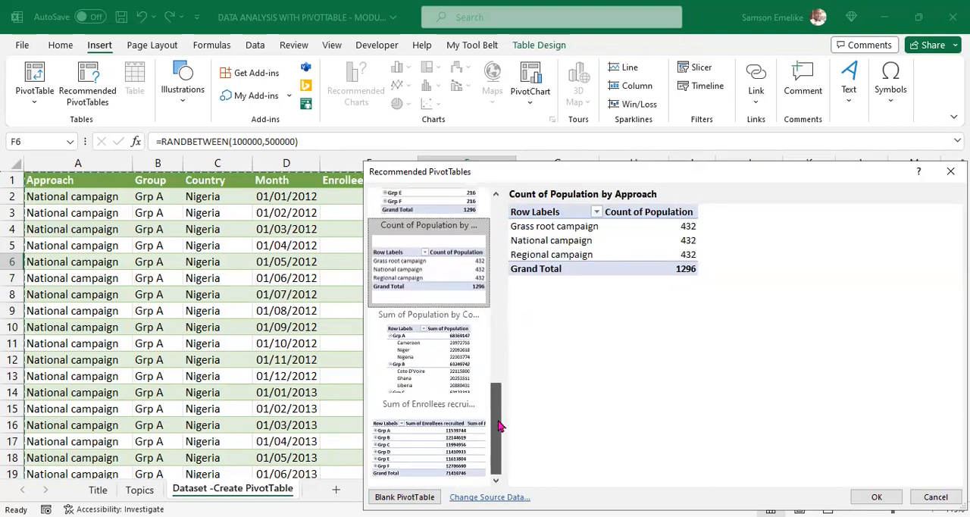
click(435, 351)
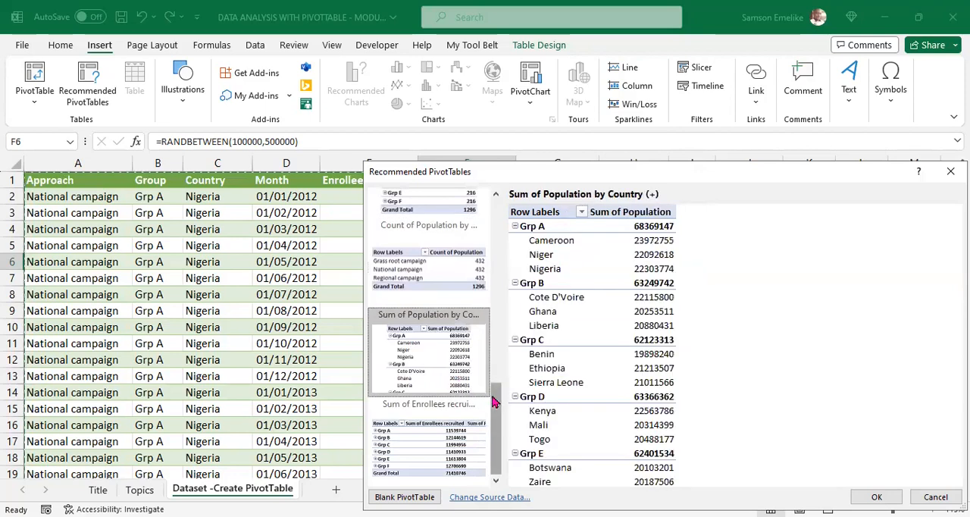
click(454, 434)
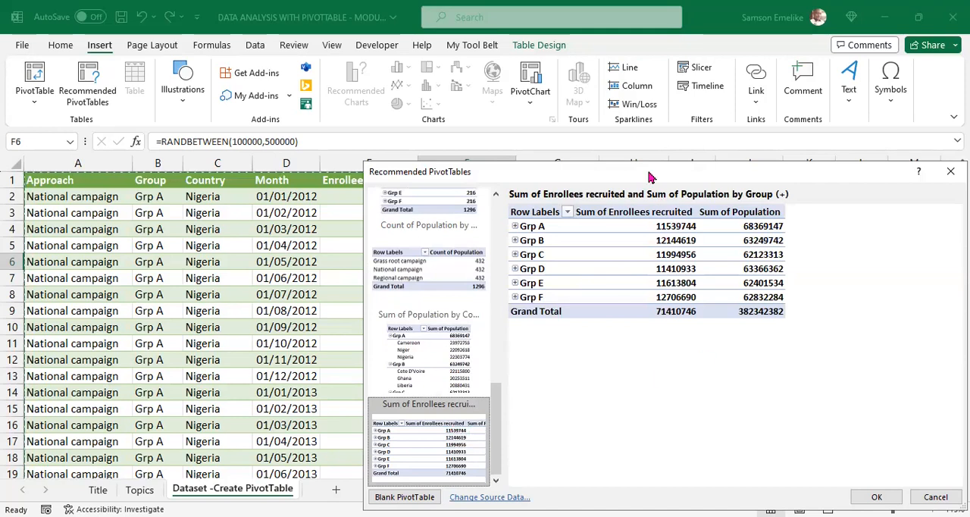
drag(511, 174, 449, 97)
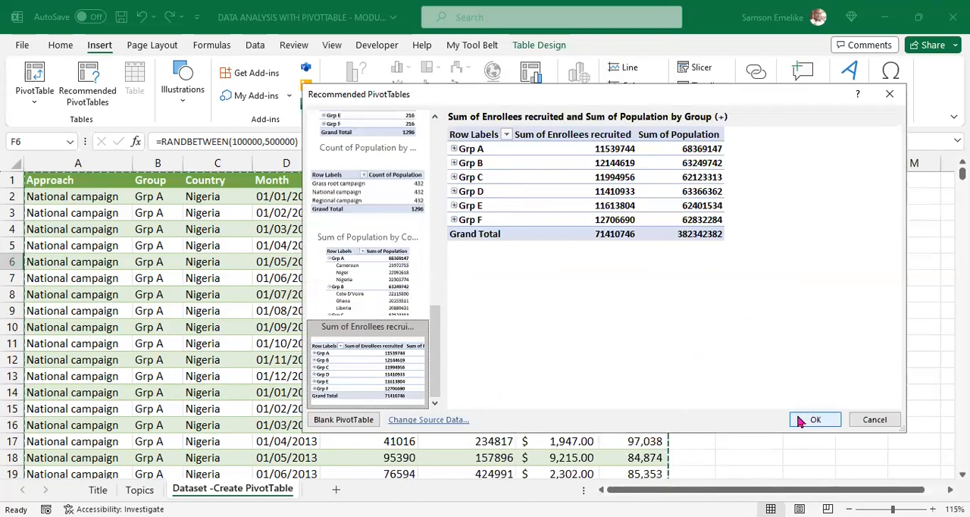
key(Escape)
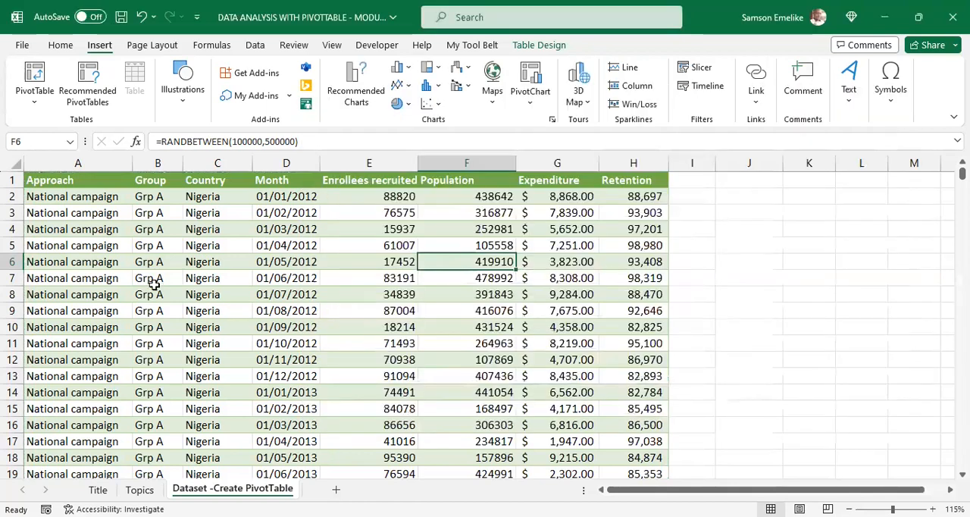
Step: Start a PivotTable from the Table_Transformed_enrollees4 range and examine the source rows it covers
click(34, 106)
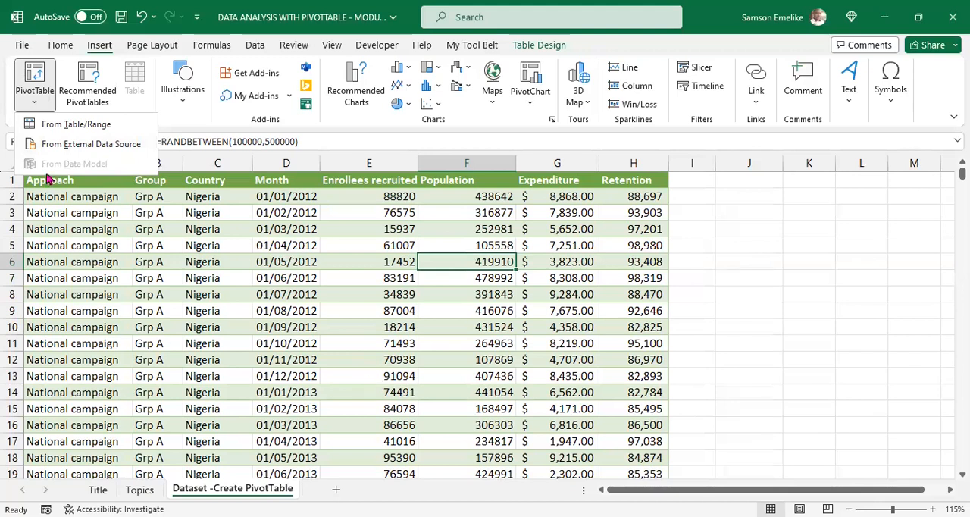
click(79, 125)
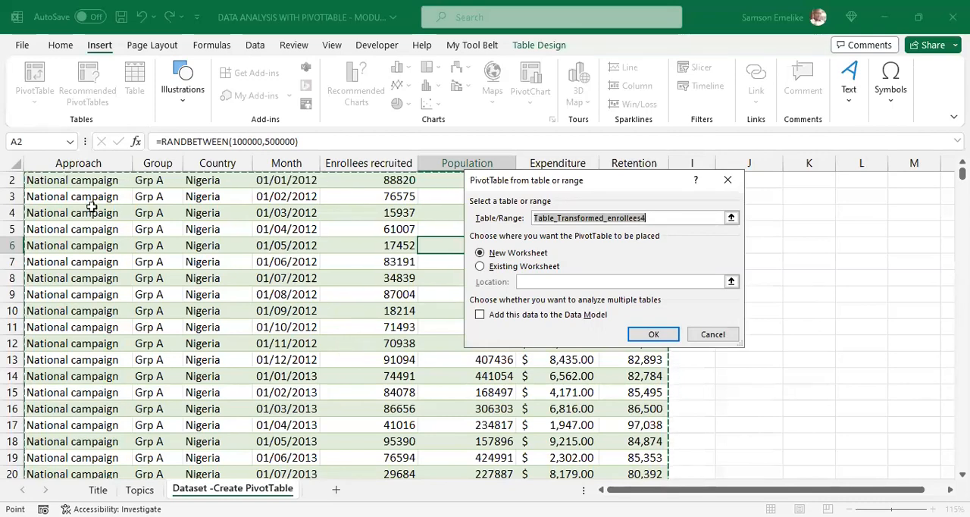
scroll(467, 338, down, 1)
scroll(467, 338, down, 11)
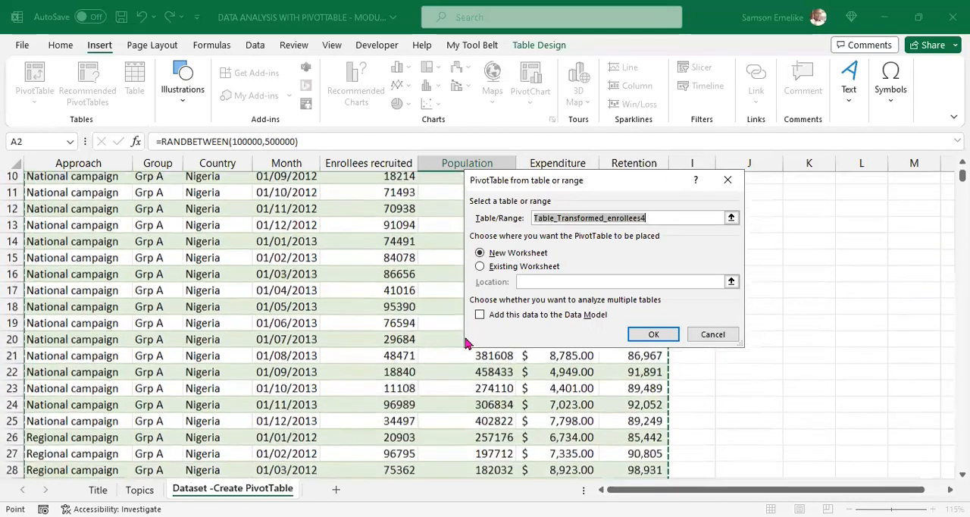
scroll(418, 373, down, 19)
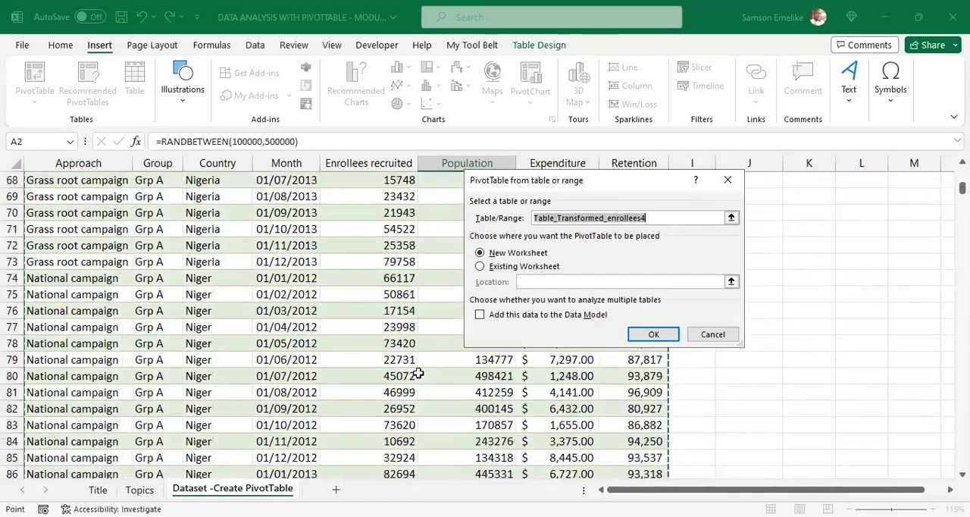
scroll(418, 372, down, 18)
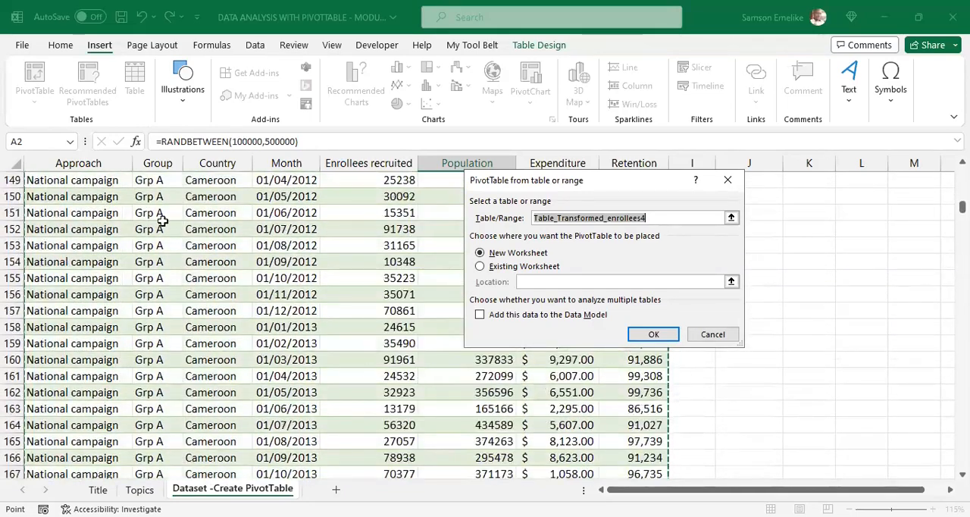
scroll(383, 331, up, 20)
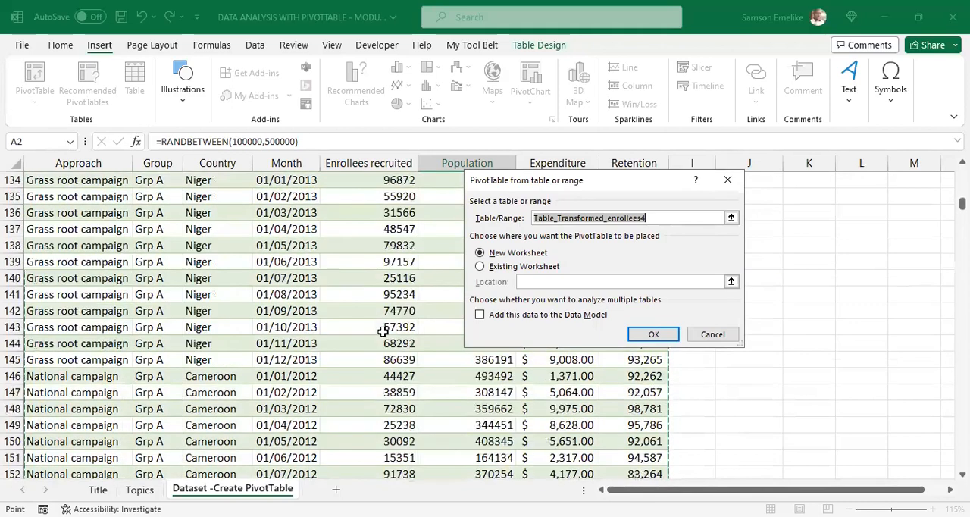
scroll(383, 331, up, 11)
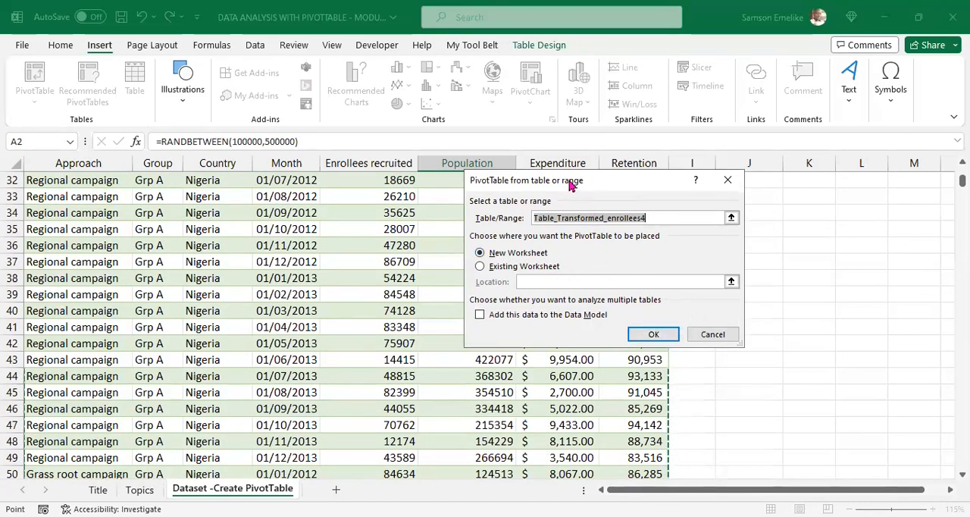
drag(570, 186, 351, 215)
scroll(569, 289, up, 11)
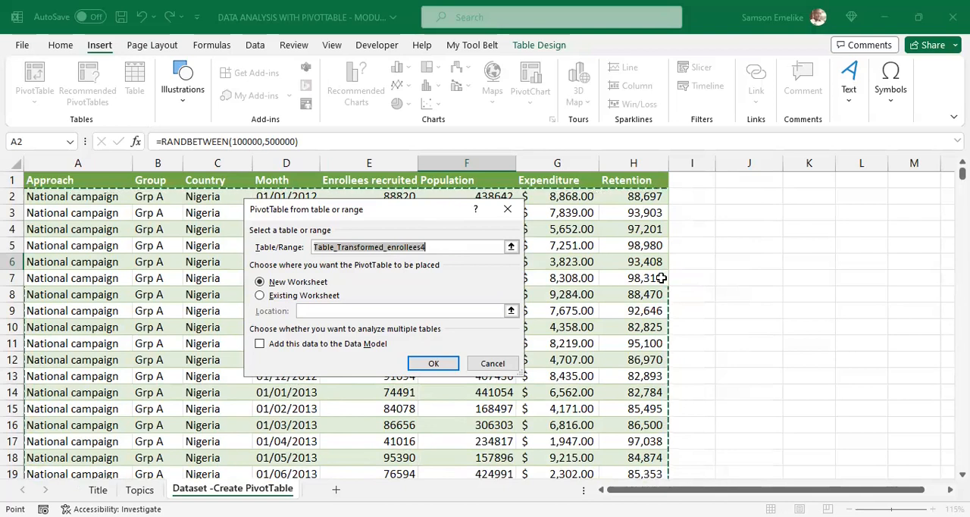
Step: Place the PivotTable on the existing worksheet at cell J2 and create it
click(260, 296)
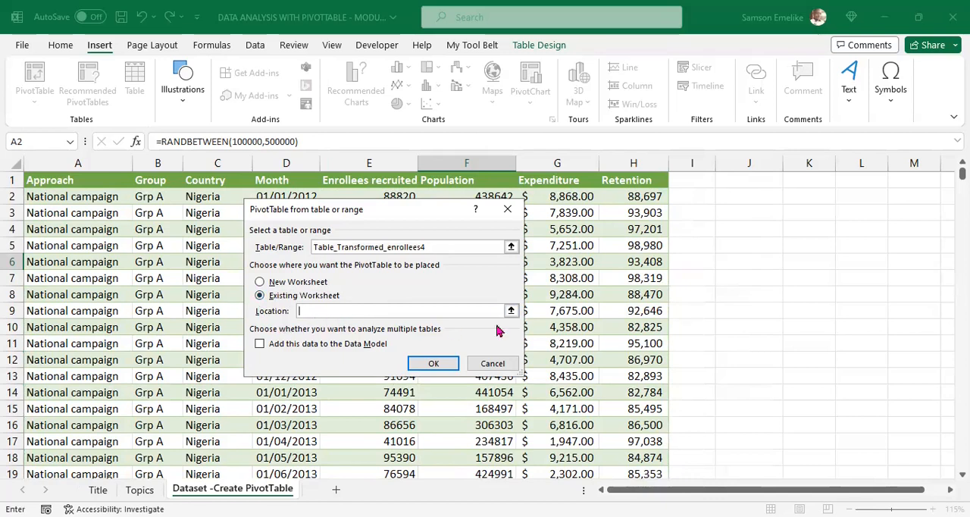
click(766, 195)
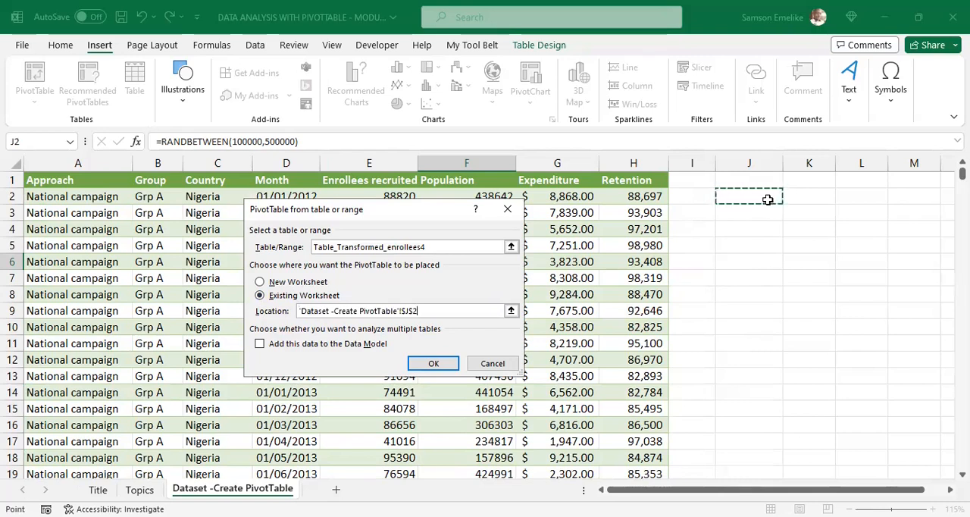
click(439, 362)
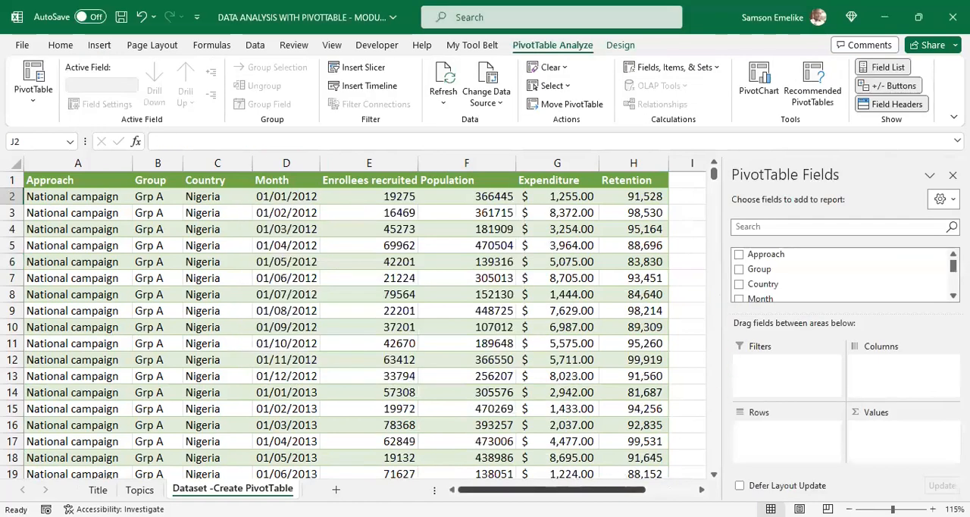
drag(607, 493, 678, 492)
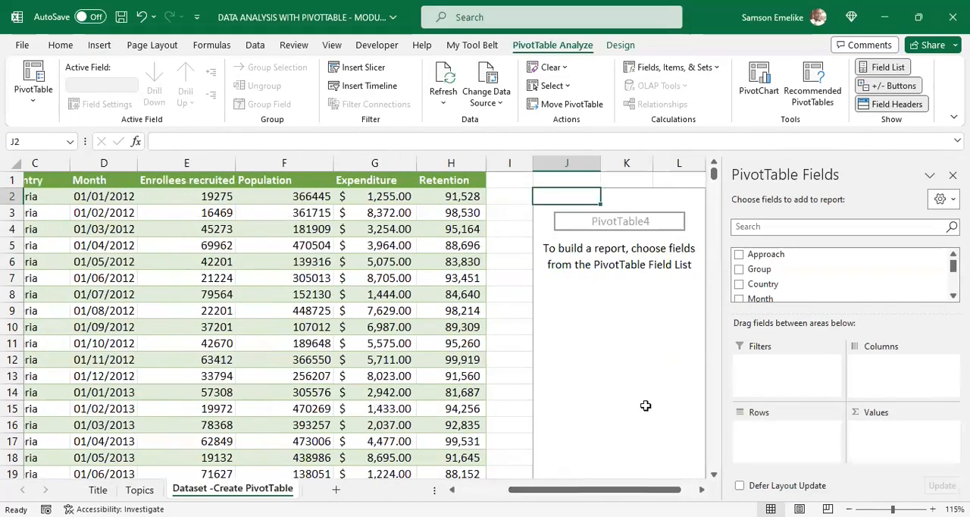
click(704, 492)
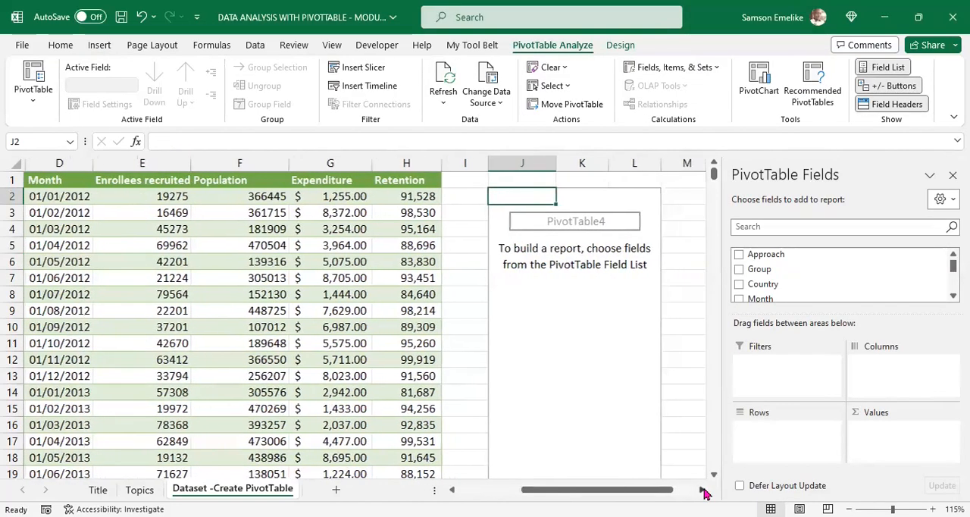
click(705, 492)
click(704, 492)
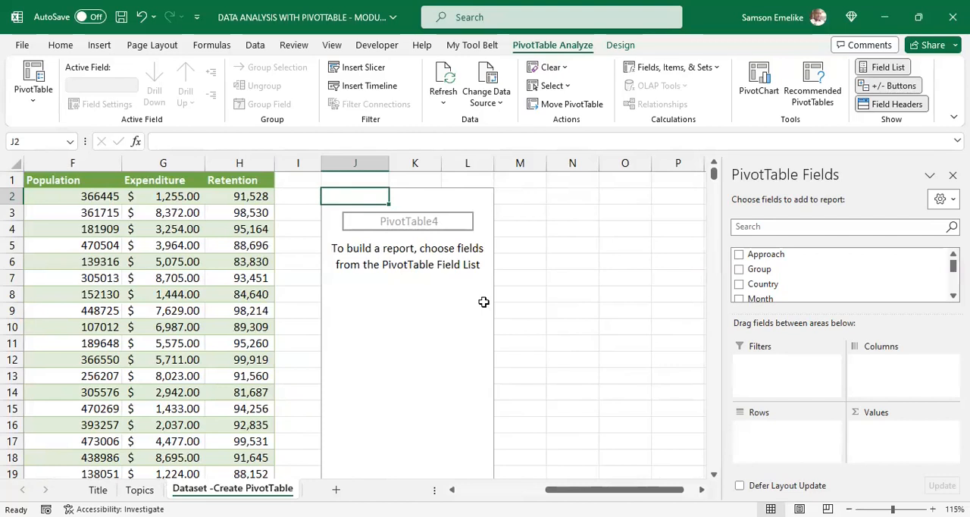
Step: Delete columns J to L together with the empty PivotTable placed there
drag(354, 165, 466, 163)
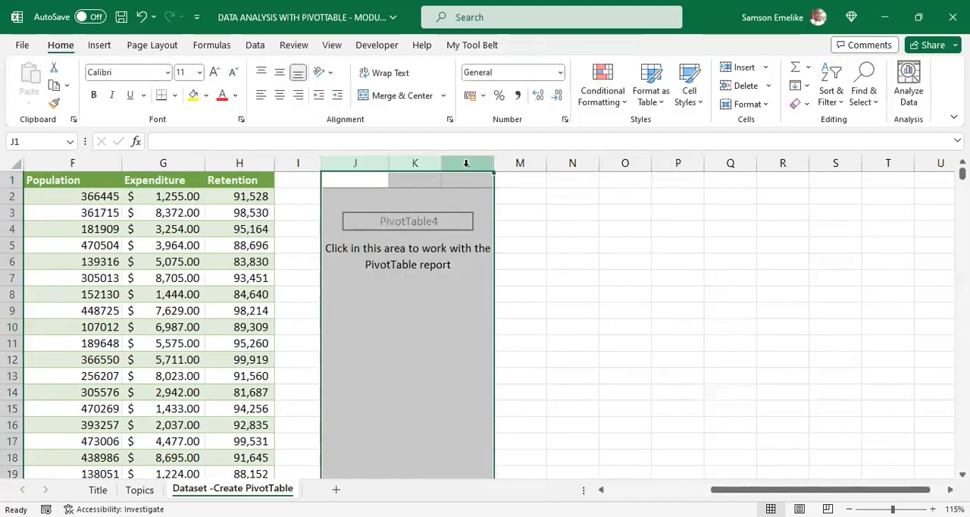
right_click(467, 167)
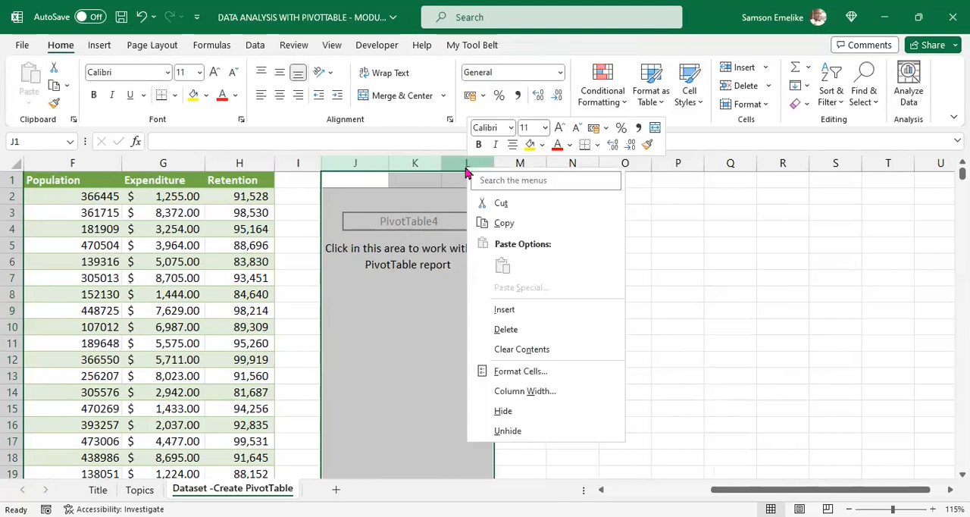
click(517, 329)
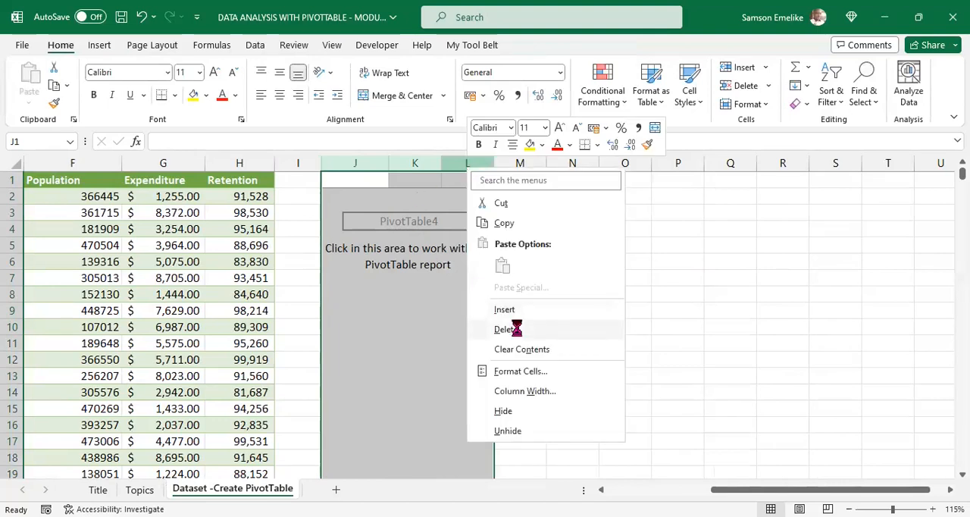
Step: Select a cell in the enrollee table's Enrollees recruited column and start a PivotTable from the Table_Transformed_enrollees4 range
drag(744, 490, 641, 490)
click(351, 274)
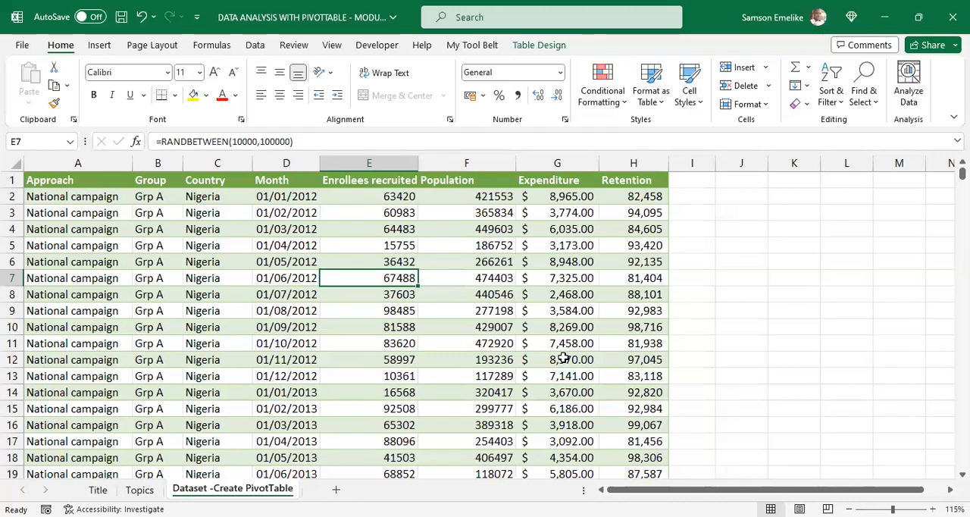
key(alt)
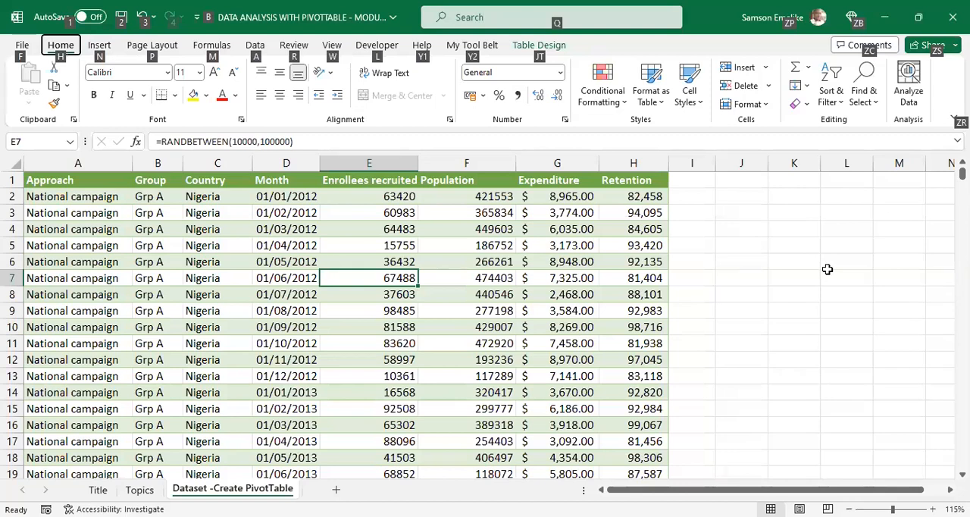
key(n)
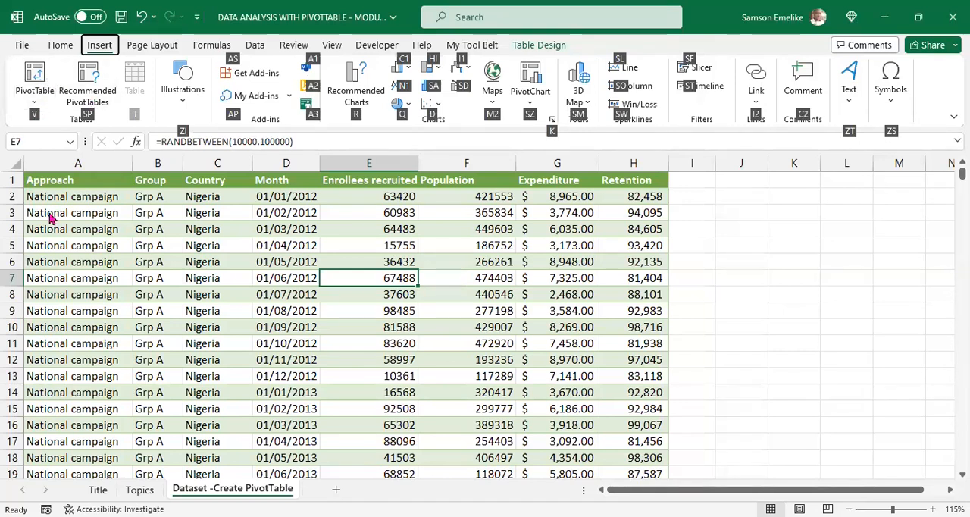
key(v)
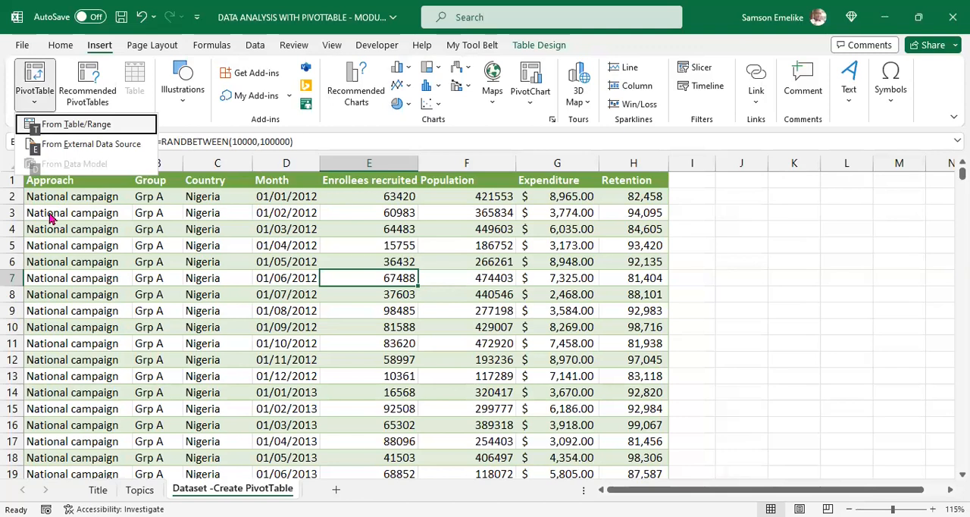
key(t)
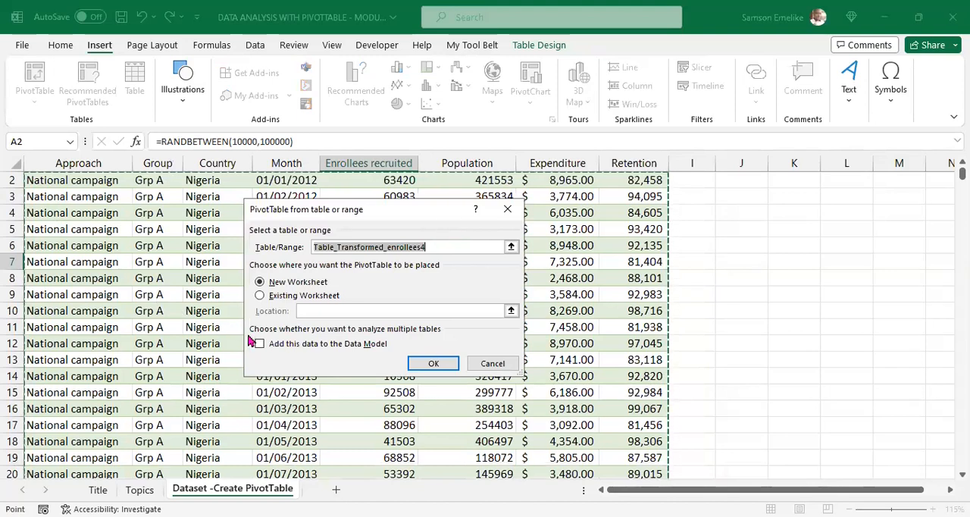
Step: Set the PivotTable's location to cell J2 of the existing Dataset -Create PivotTable worksheet and create it
click(260, 295)
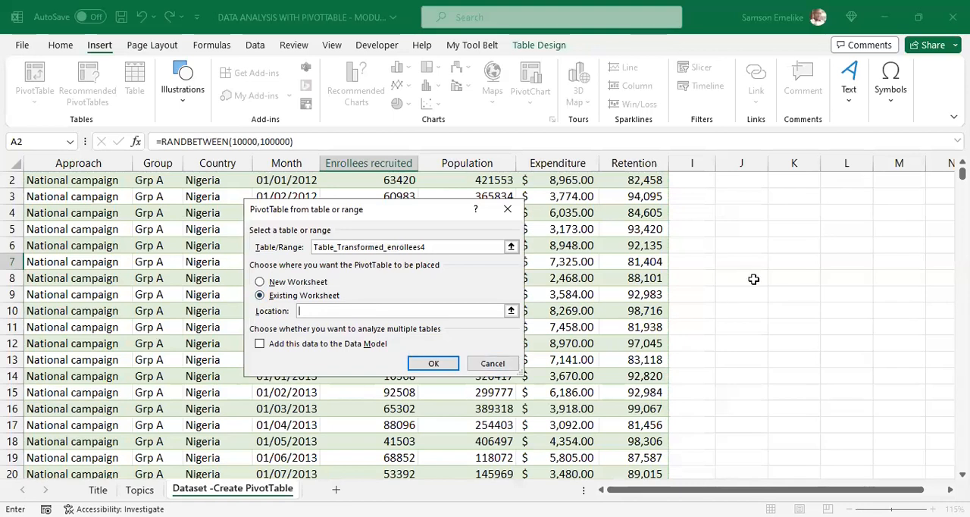
scroll(755, 278, up, 1)
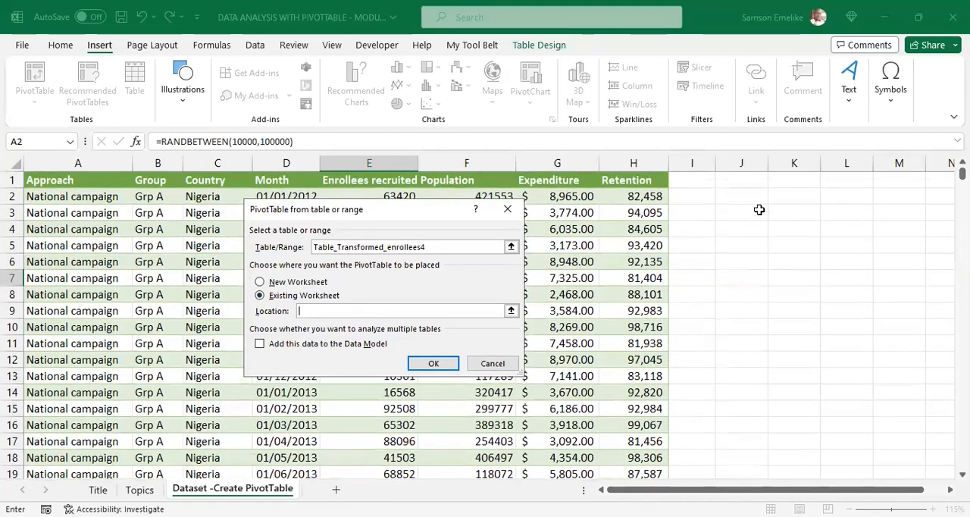
click(756, 194)
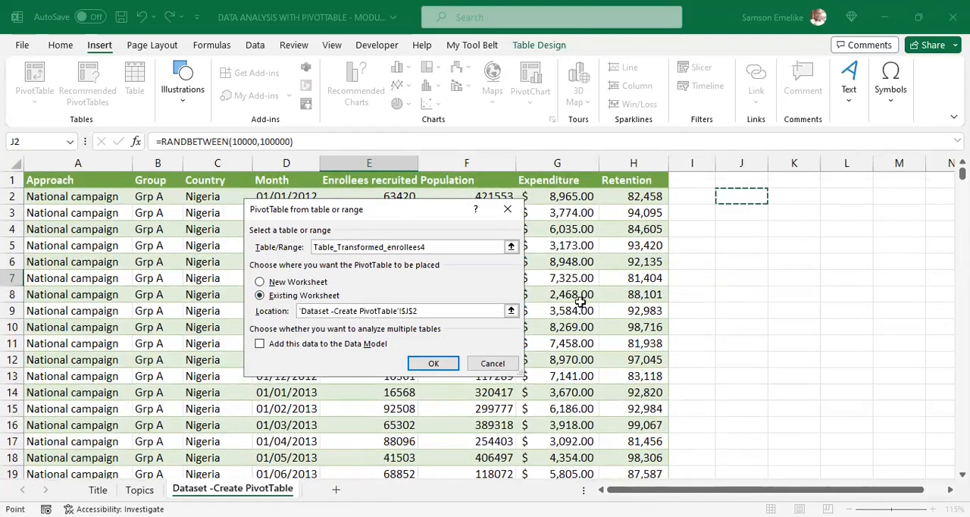
click(436, 363)
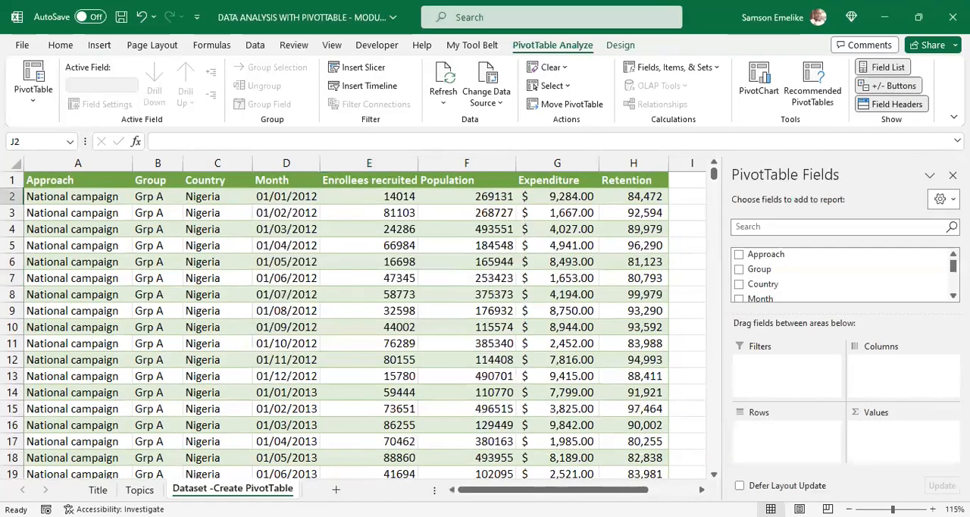
Step: Compare the field list's display with a cell outside the new PivotTable selected and with the PivotTable selected
drag(637, 490, 677, 490)
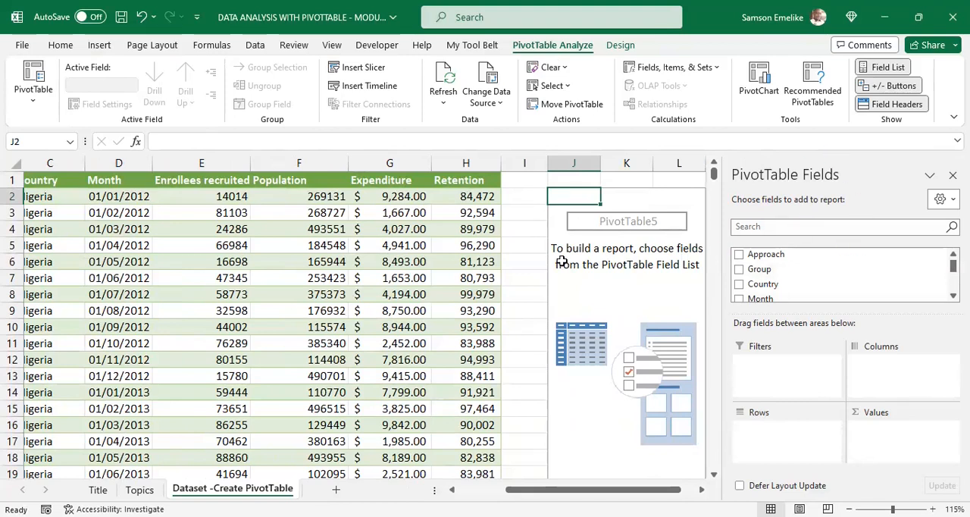
click(522, 207)
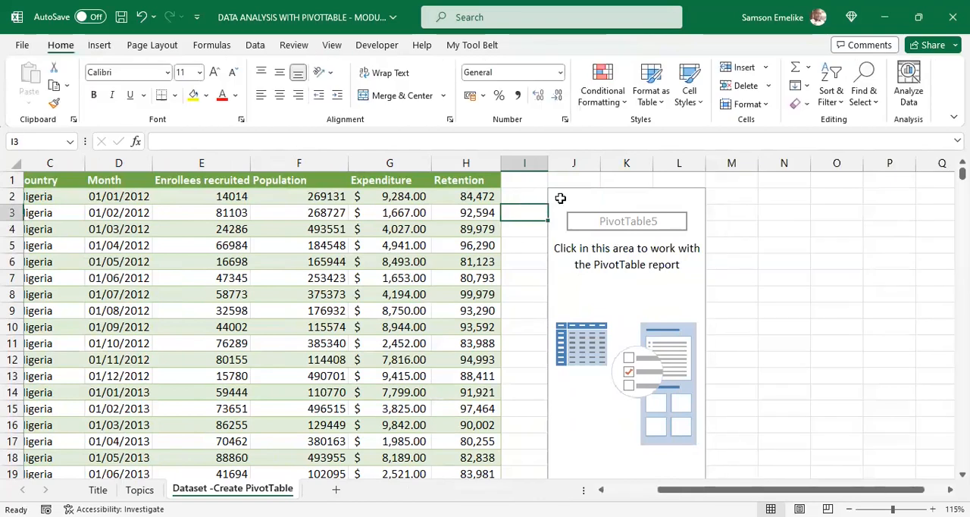
click(582, 197)
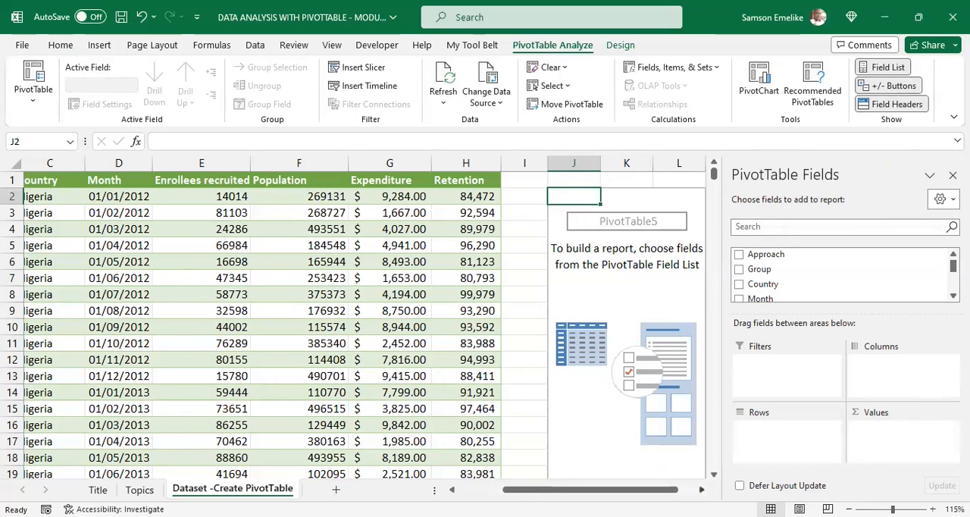
Step: Review the Retention, Expenditure, Population and Enrollees recruited source columns one by one, and reselect the PivotTable
scroll(380, 303, right, 2)
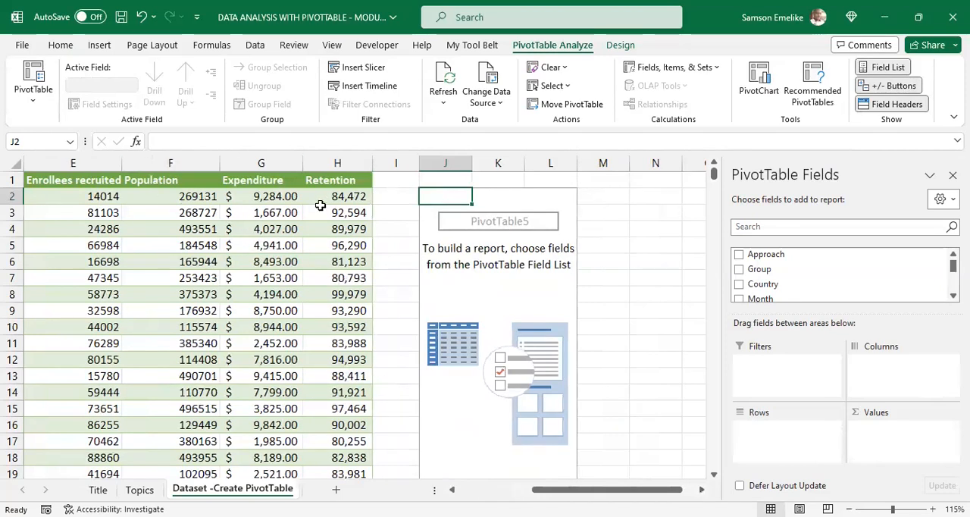
click(331, 168)
click(262, 165)
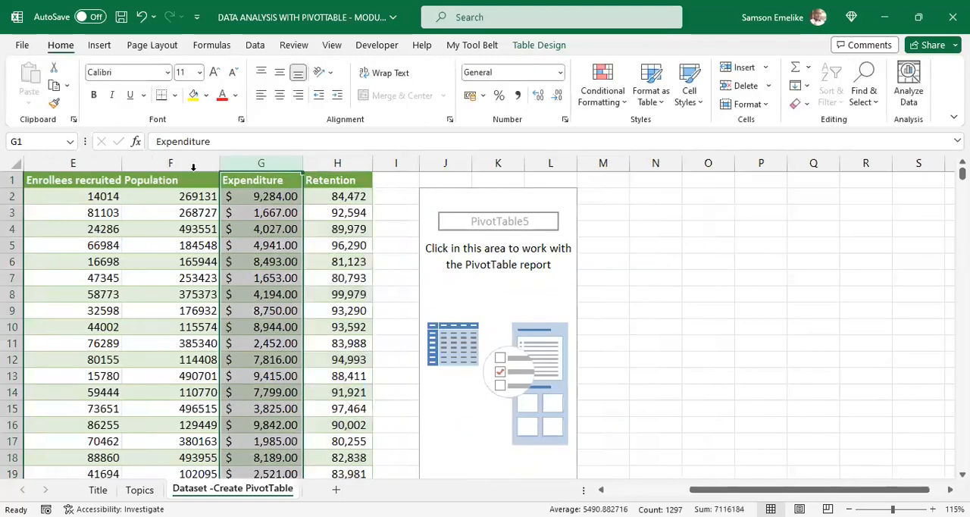
click(170, 165)
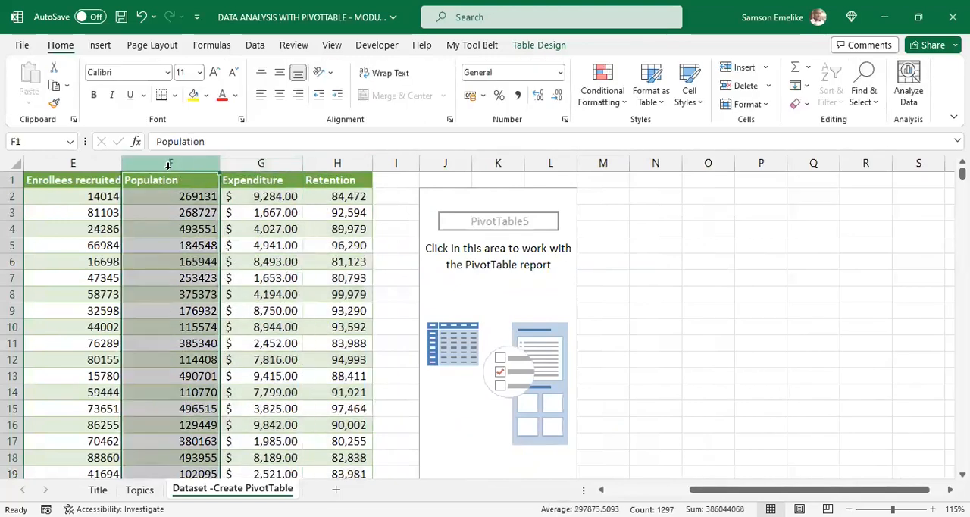
click(75, 166)
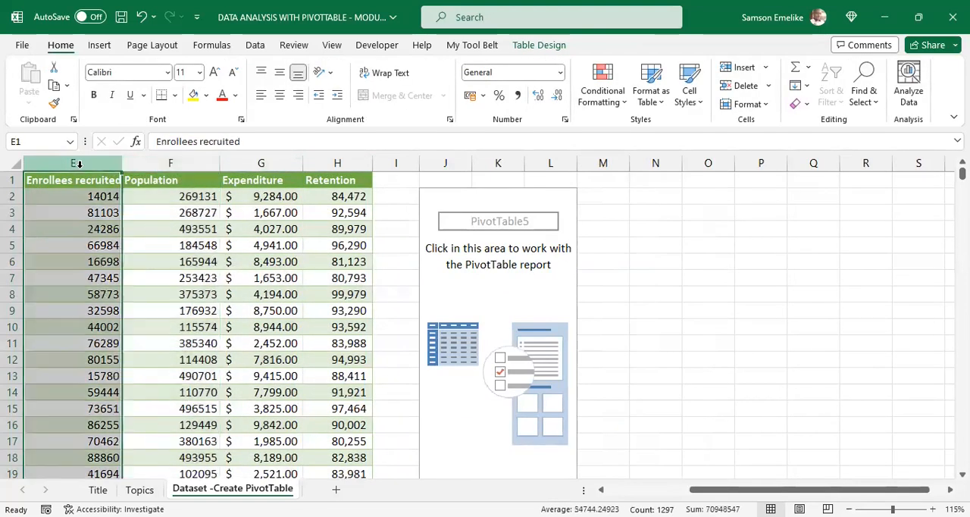
click(527, 201)
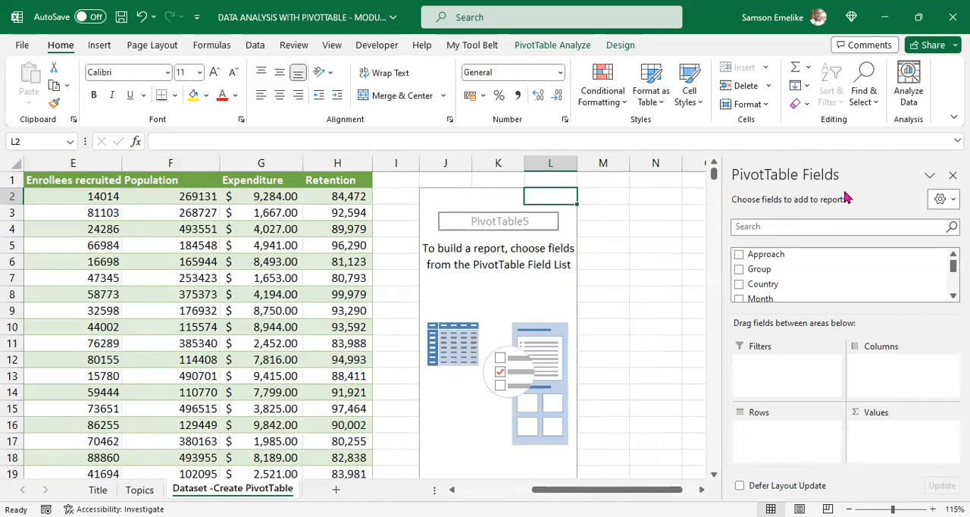
Step: Dock the PivotTable Fields pane on the opposite side of the worksheet and return it to its original side
drag(750, 171, 350, 153)
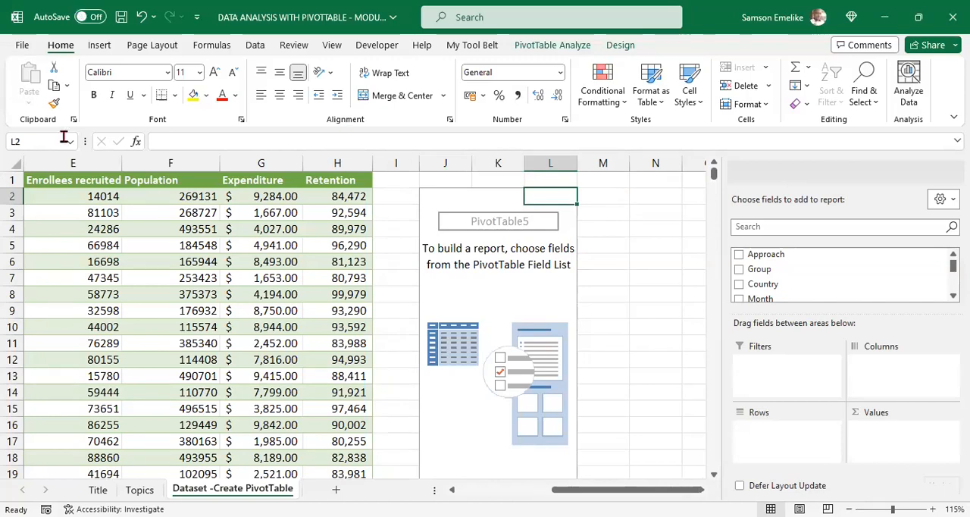
drag(65, 139, 65, 139)
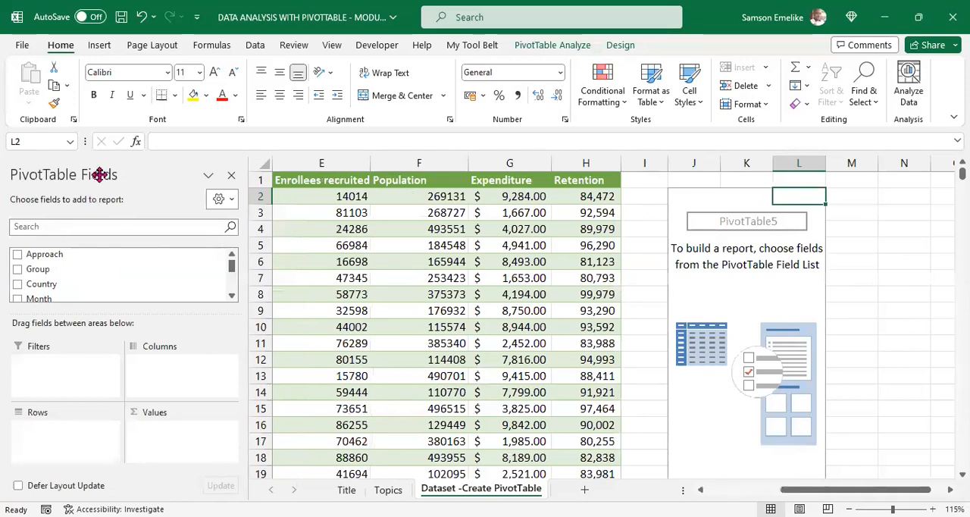
drag(99, 174, 385, 177)
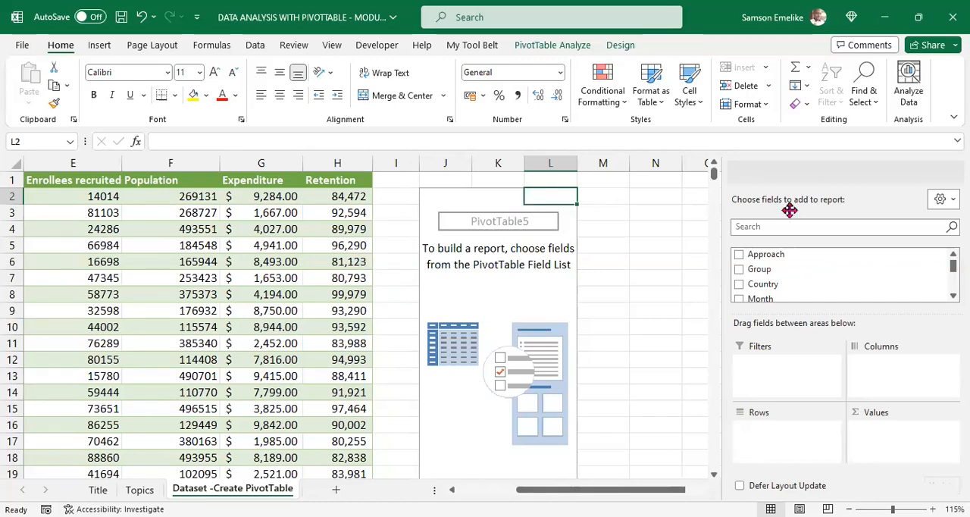
Step: Float the PivotTable Fields pane to examine the complete list of available fields, and dock it back
drag(849, 170, 671, 130)
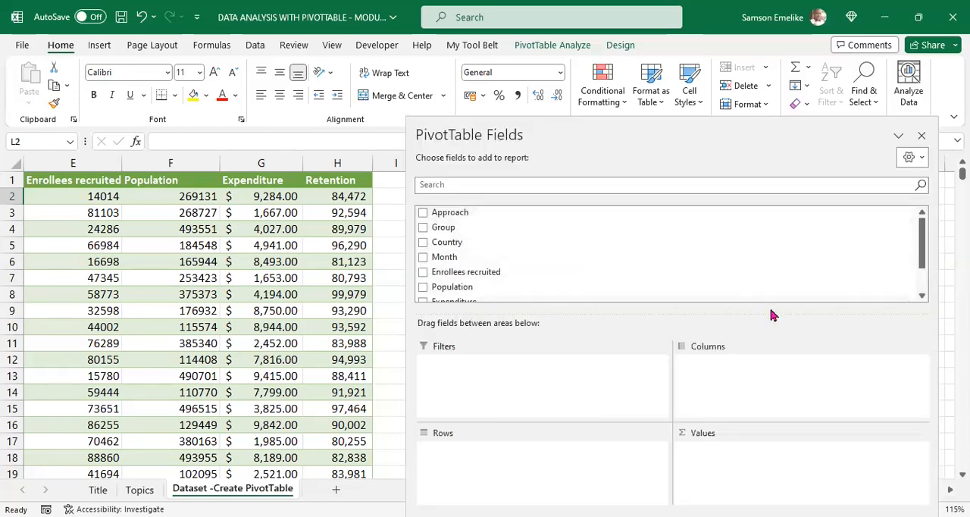
click(922, 297)
click(922, 297)
click(922, 297)
click(922, 298)
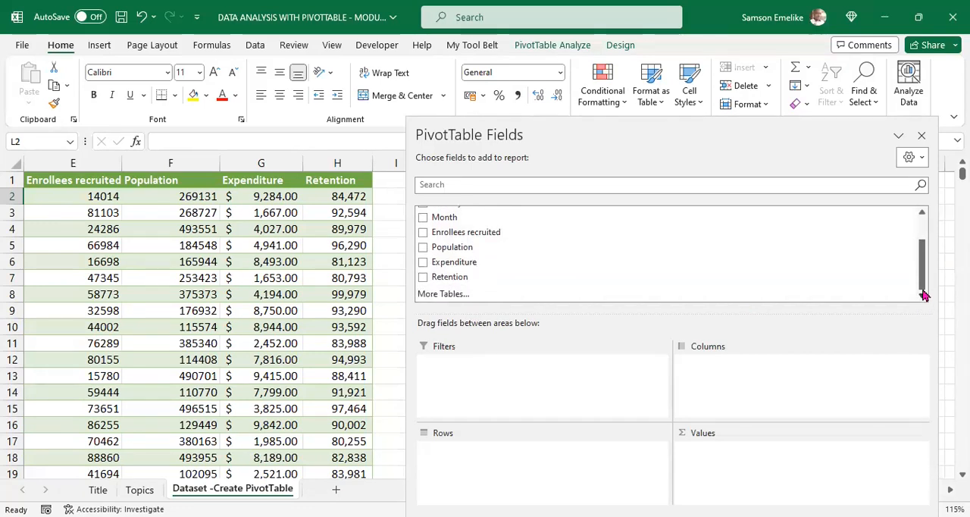
drag(925, 277, 925, 229)
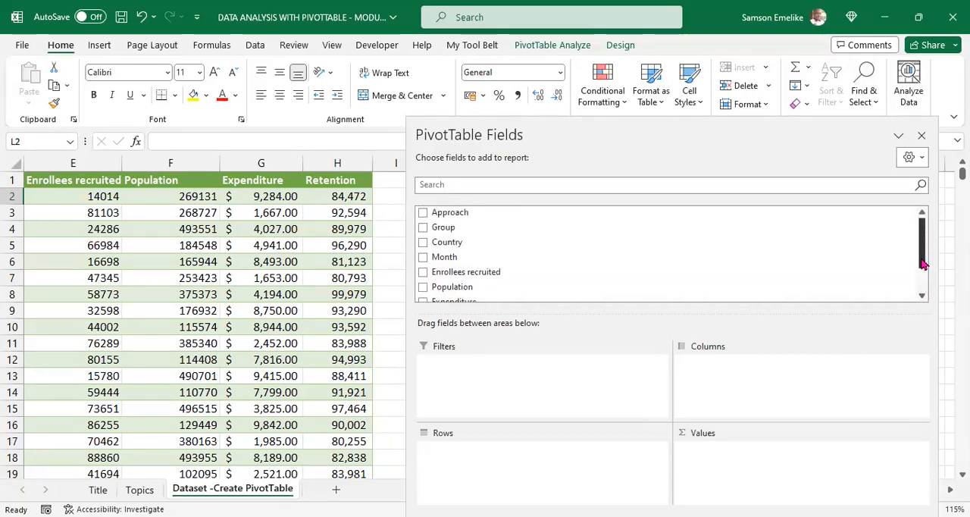
drag(923, 263, 923, 281)
scroll(500, 246, up, 2)
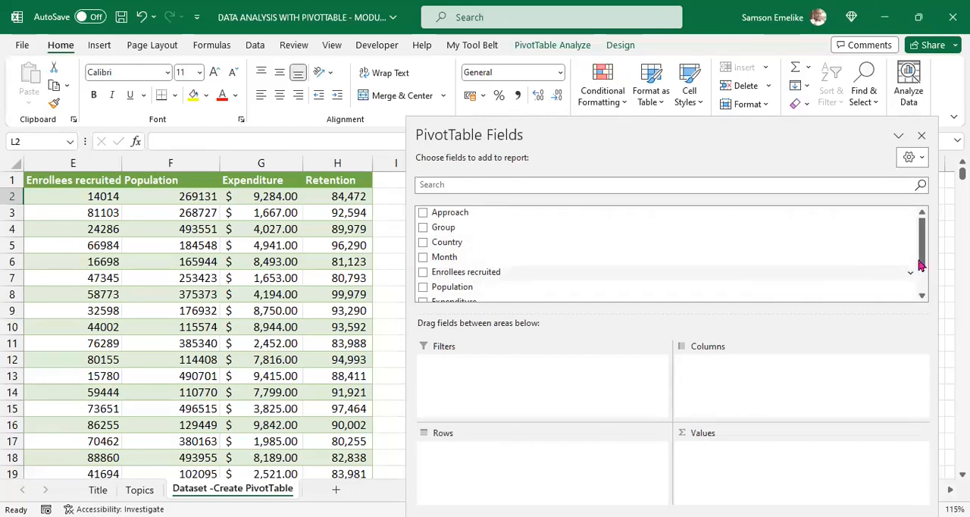
drag(924, 248, 926, 272)
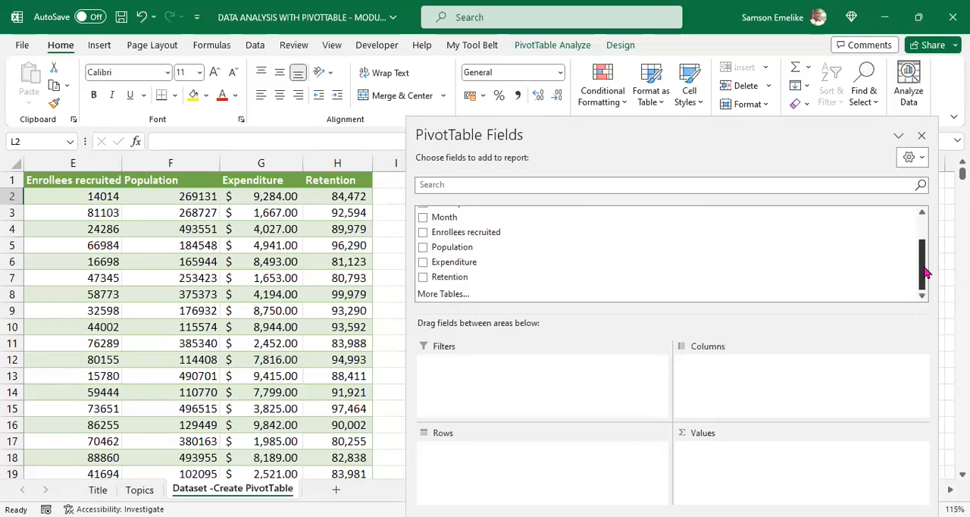
drag(925, 272, 917, 243)
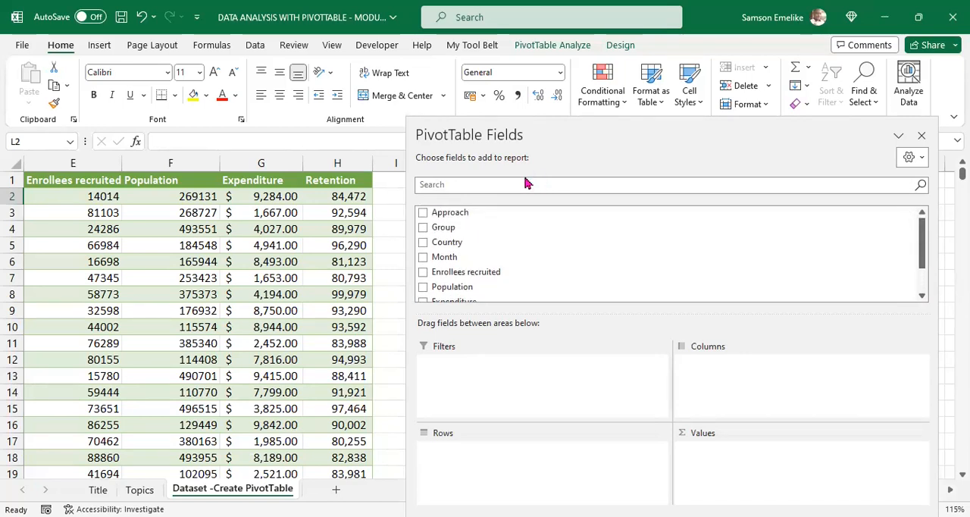
double_click(582, 135)
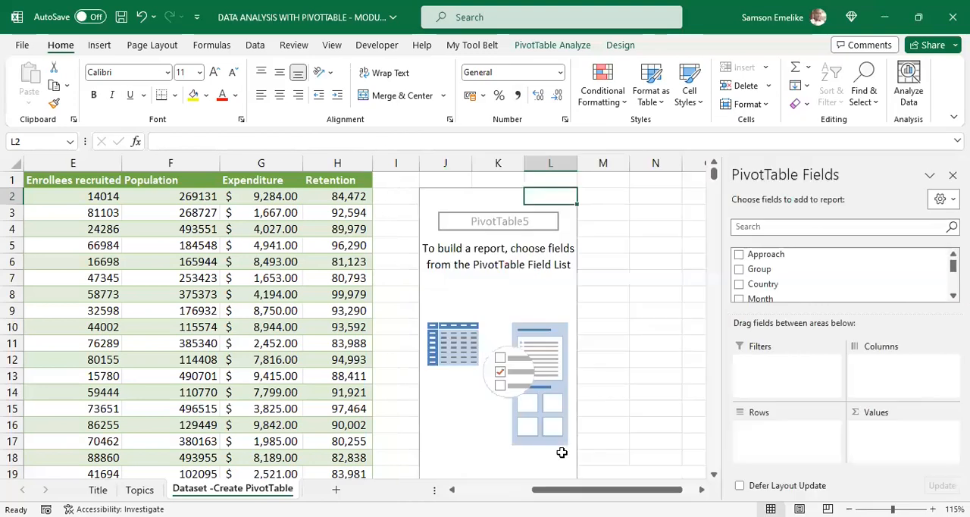
Step: Go through the source columns from Approach to Retention to match them with the PivotTable fields, and reselect the PivotTable
drag(588, 490, 271, 343)
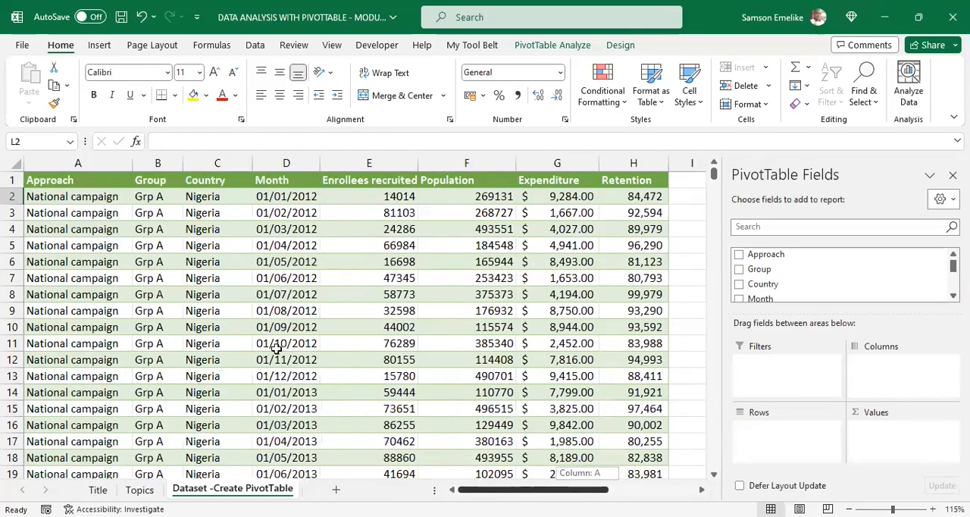
click(88, 164)
click(159, 164)
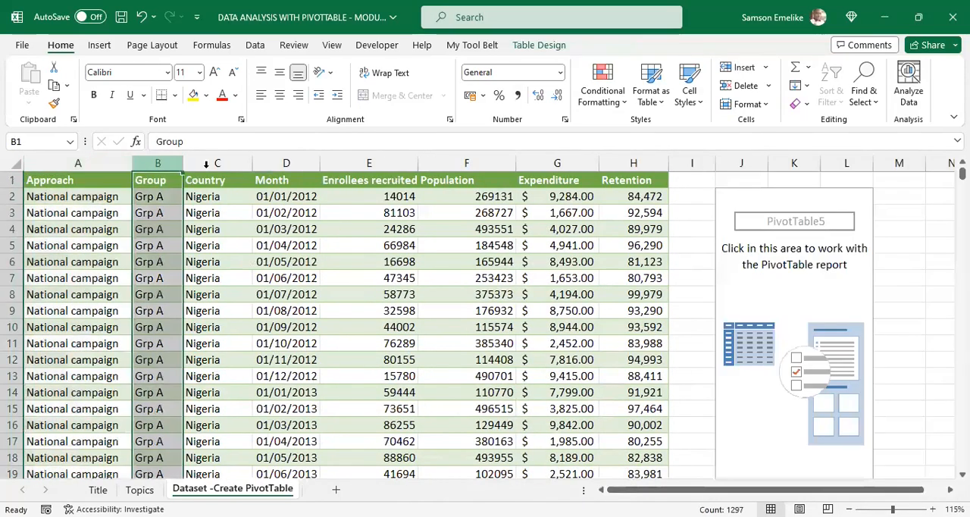
click(220, 163)
click(297, 162)
click(351, 163)
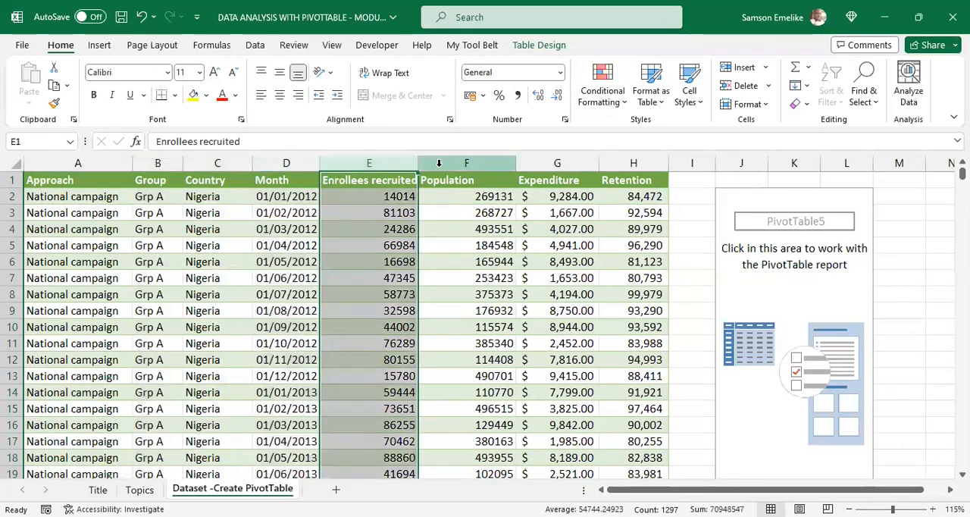
click(462, 163)
click(561, 163)
click(615, 164)
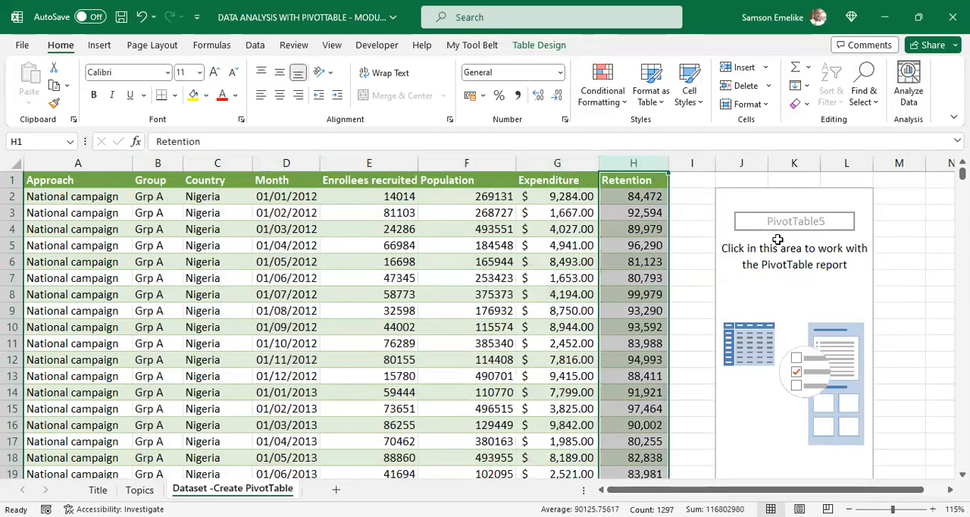
click(781, 270)
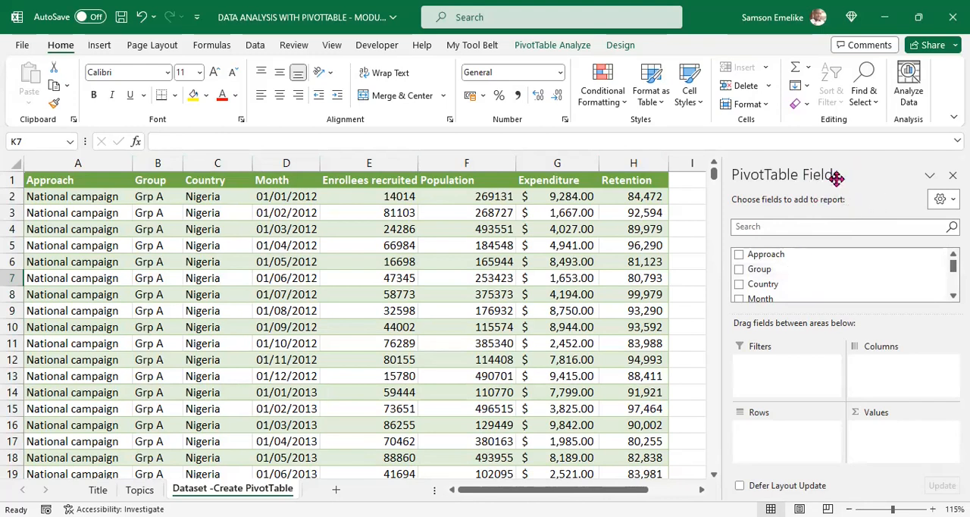
Step: Examine the Filters, Columns, Rows and Values areas in the floating PivotTable Fields pane, re-dock it and close it
drag(738, 168, 337, 420)
drag(518, 168, 502, 72)
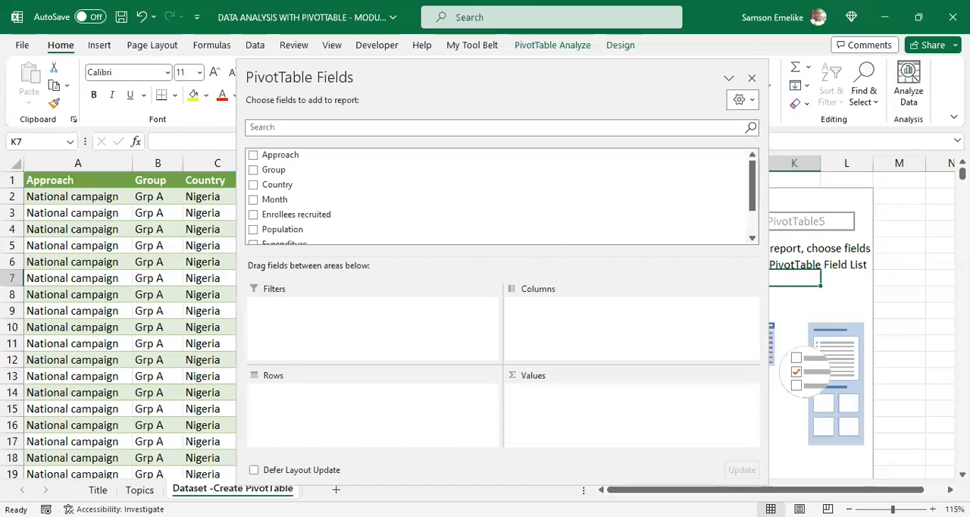
drag(531, 77, 855, 182)
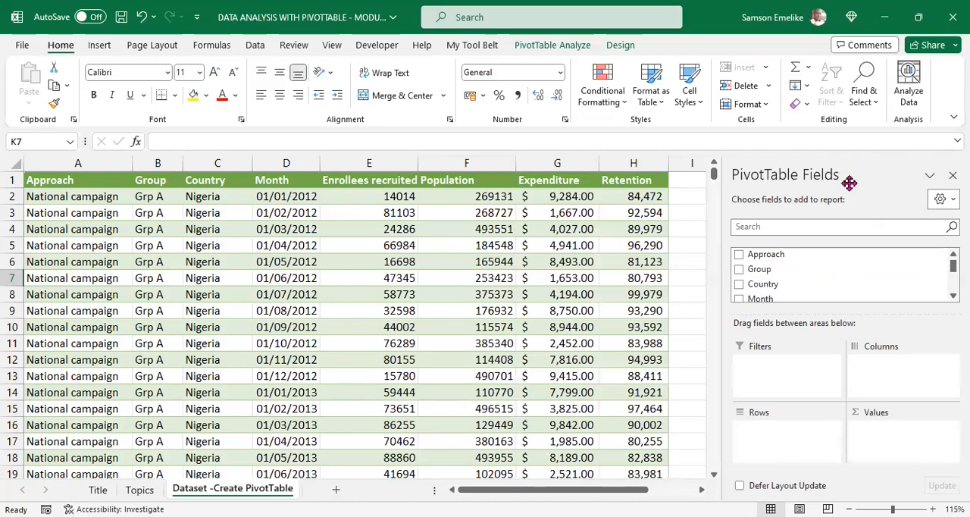
click(952, 174)
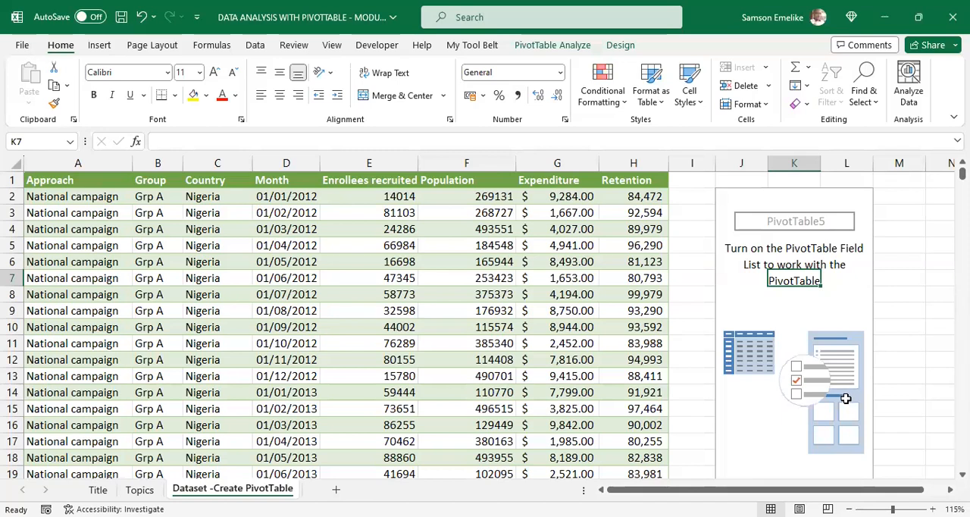
Step: Display the PivotTable Fields pane again for the empty PivotTable
click(570, 47)
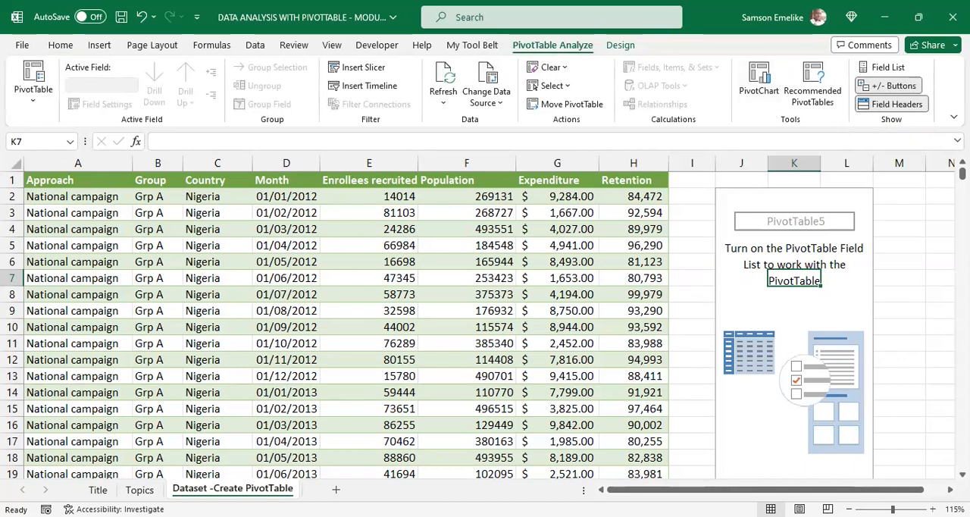
click(888, 68)
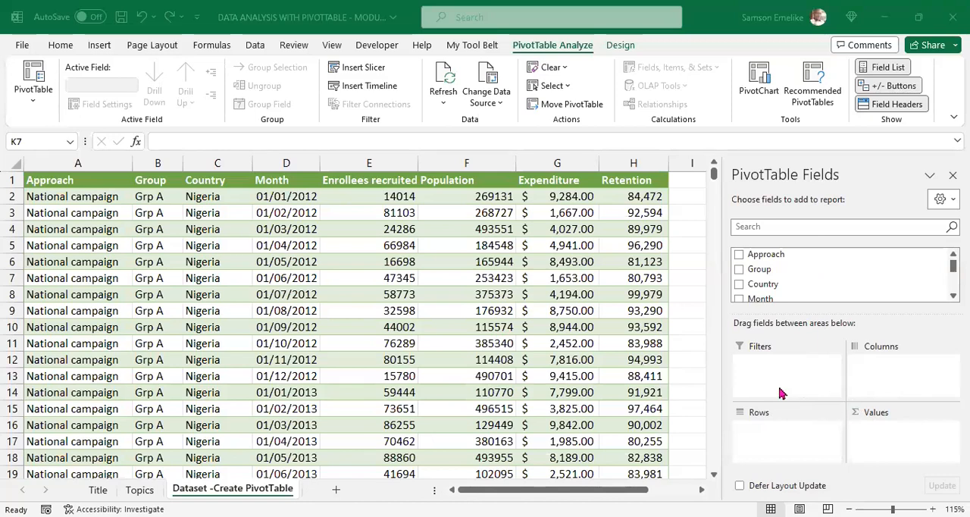
click(870, 387)
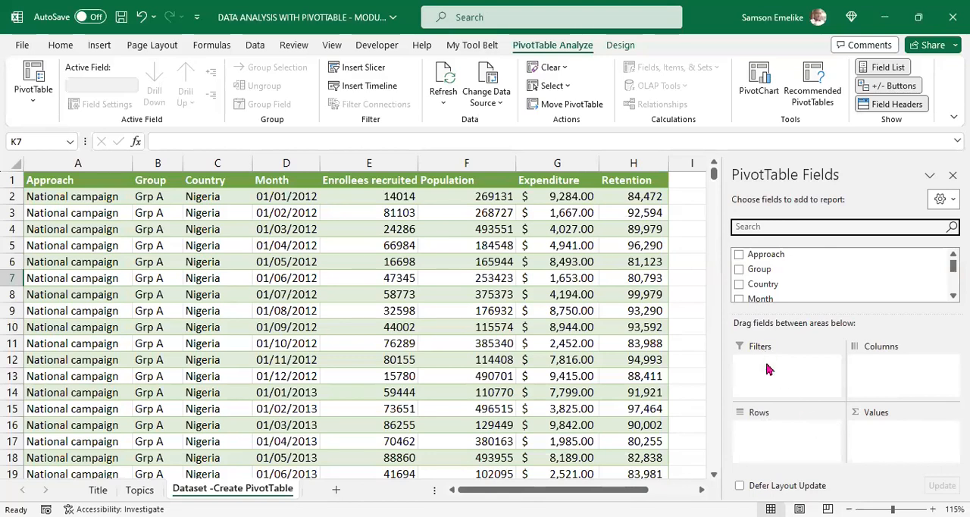
Step: Place the Country field in the Rows area and look through the country row labels down to Grand Total
scroll(355, 318, right, 6)
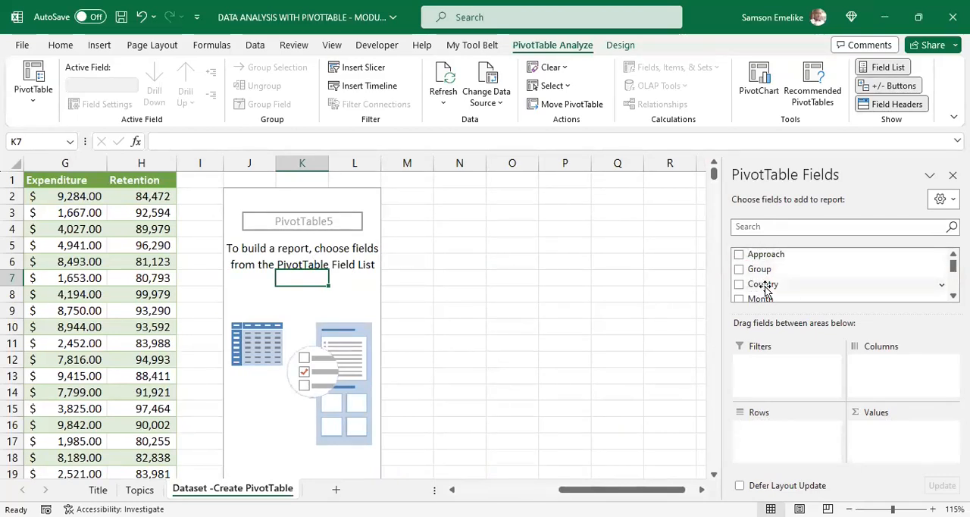
drag(766, 284, 780, 446)
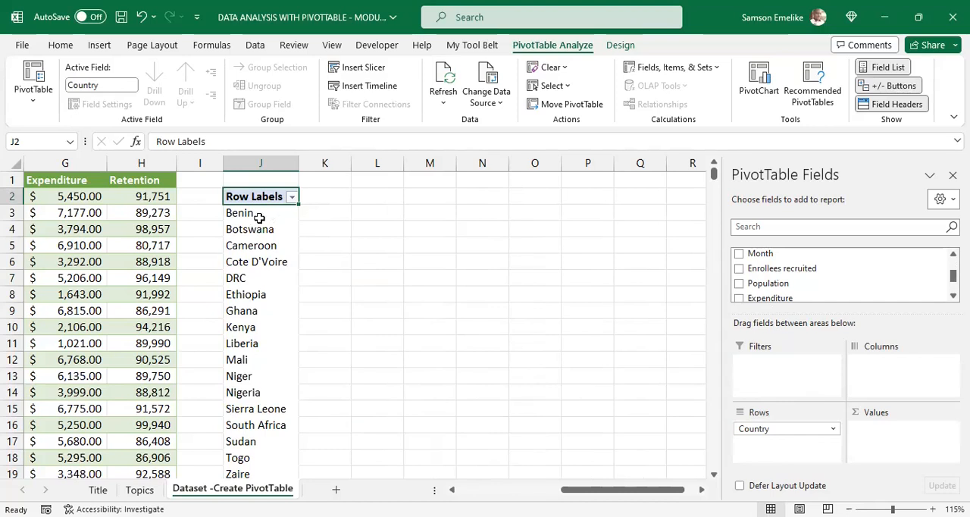
scroll(271, 350, down, 2)
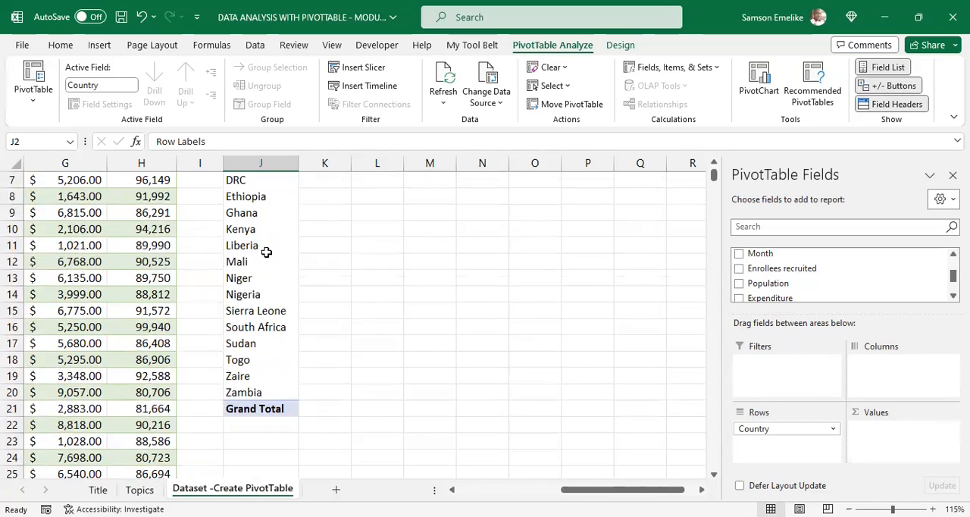
click(256, 213)
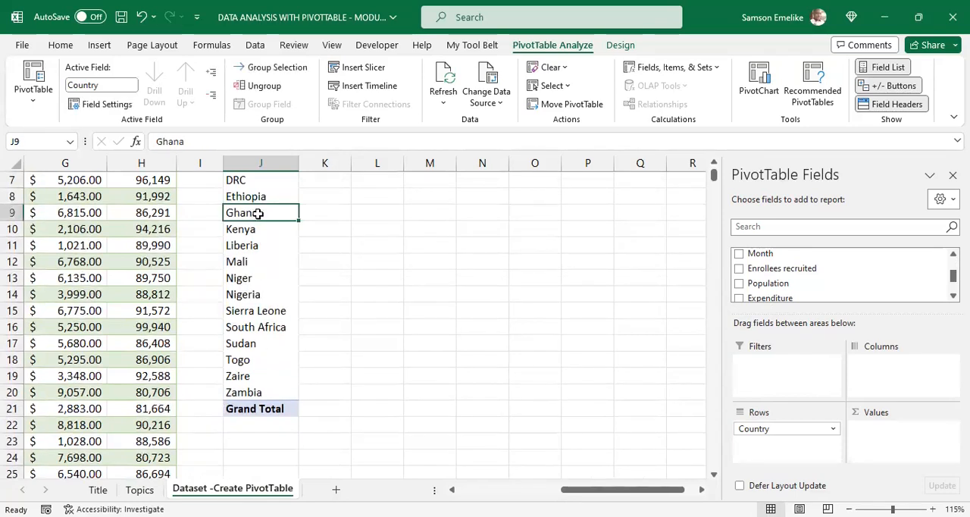
scroll(265, 222, up, 1)
scroll(265, 222, up, 2)
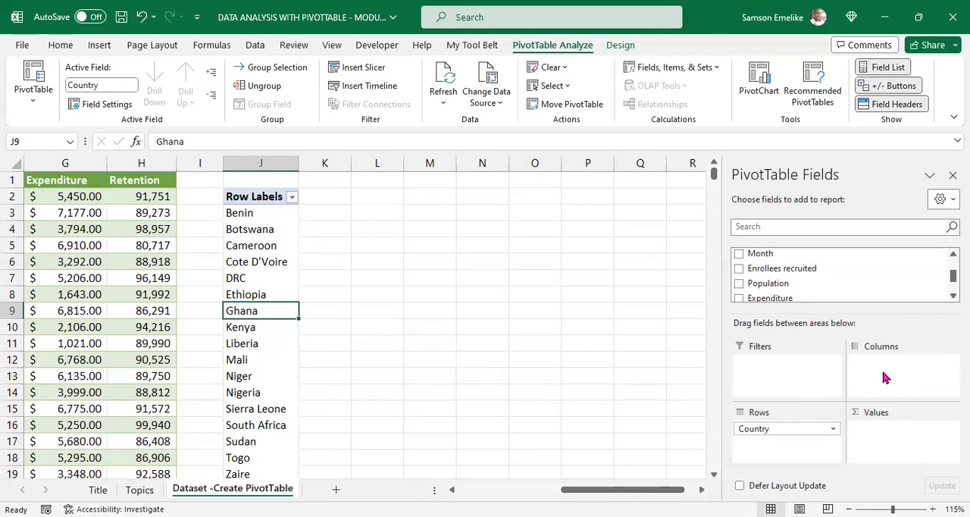
Step: Remove Country from the Rows area, place it in the Columns area, and look across the country column headings
drag(766, 429, 578, 430)
scroll(785, 288, down, 1)
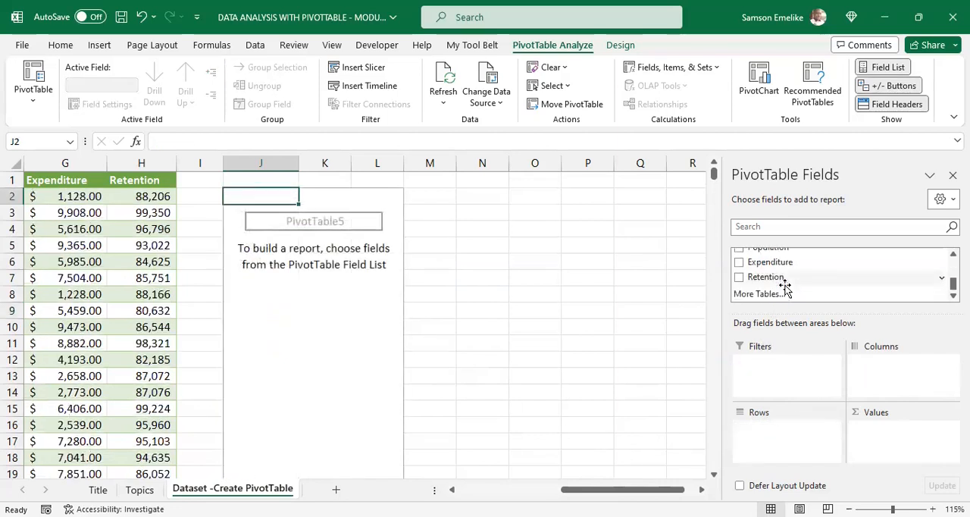
scroll(787, 289, up, 5)
drag(786, 289, 890, 375)
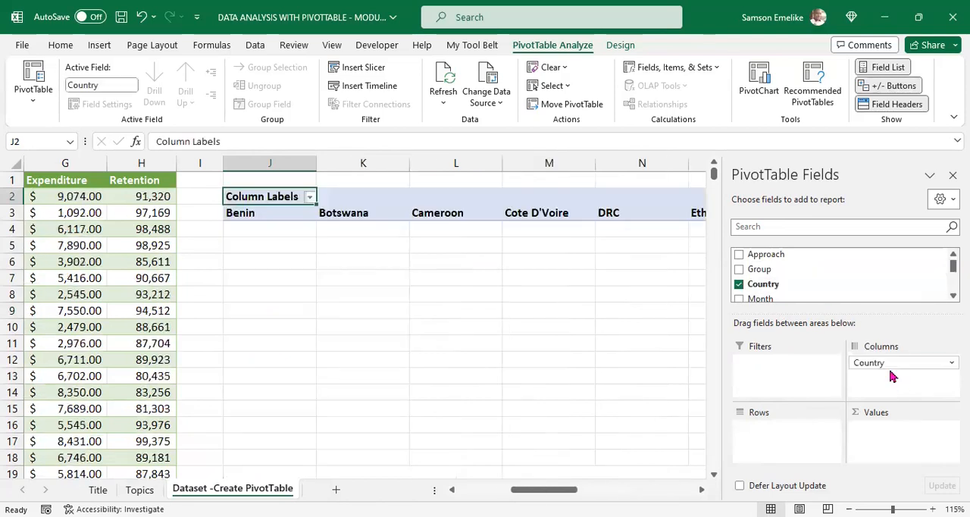
click(351, 205)
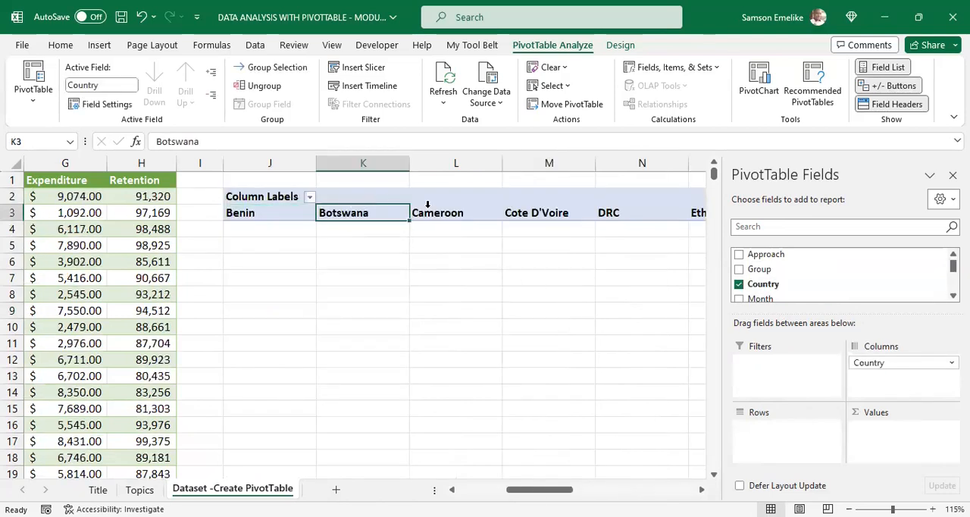
drag(565, 490, 545, 476)
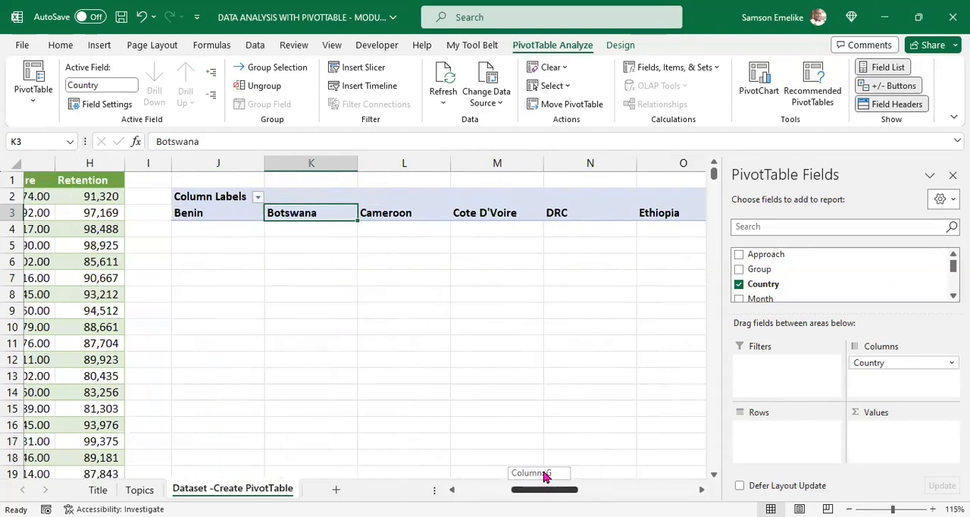
drag(544, 475, 544, 470)
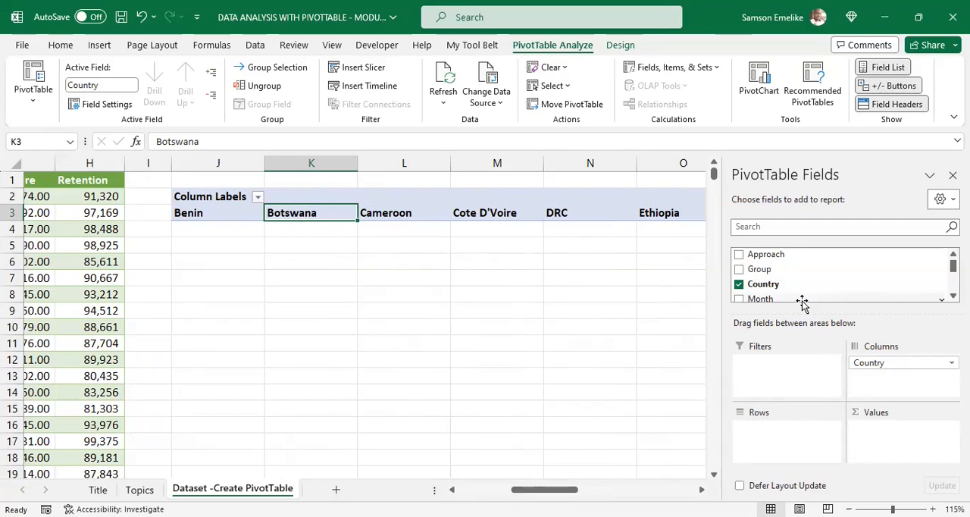
Step: Place the Approach field in the Rows area and go through the Grass root, National and Regional campaign labels
drag(781, 254, 772, 447)
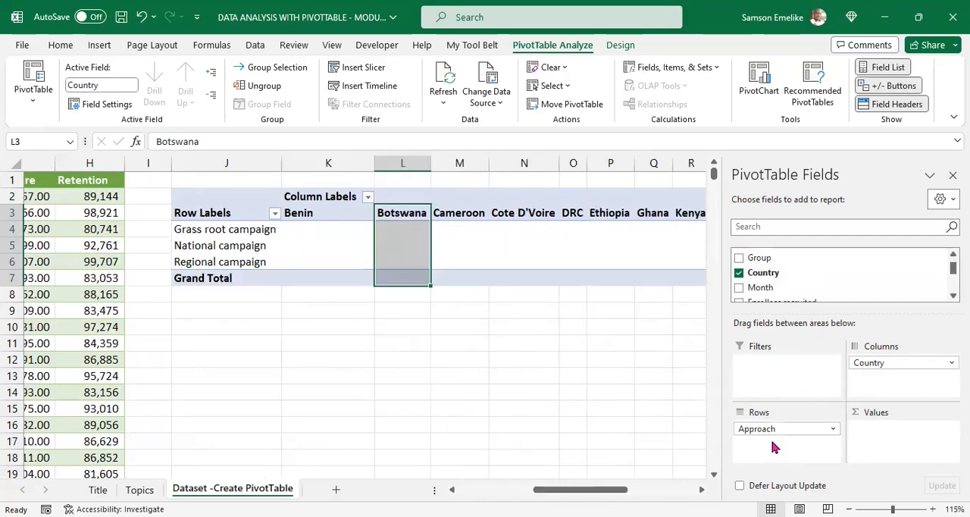
mouse_move(613, 489)
mouse_down()
mouse_move(689, 490)
mouse_move(513, 491)
mouse_move(611, 494)
mouse_move(599, 493)
mouse_up()
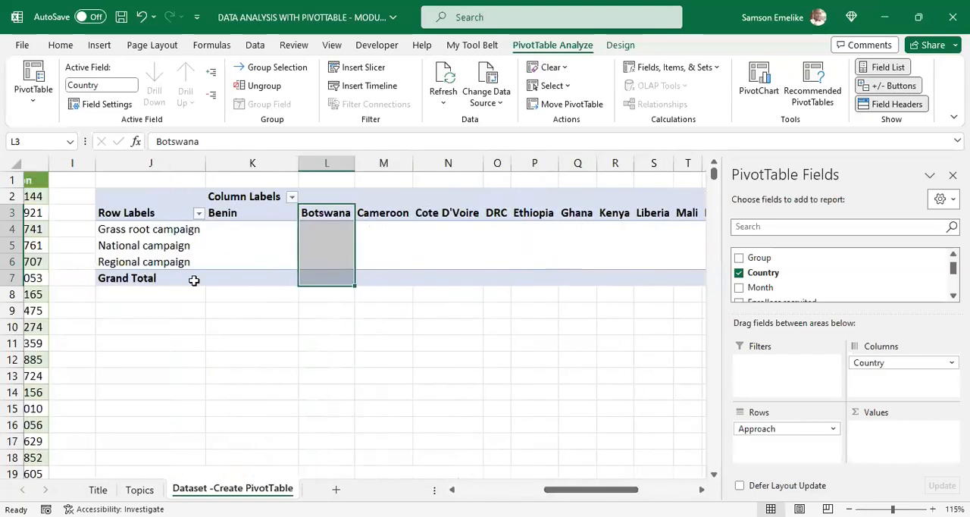
click(146, 229)
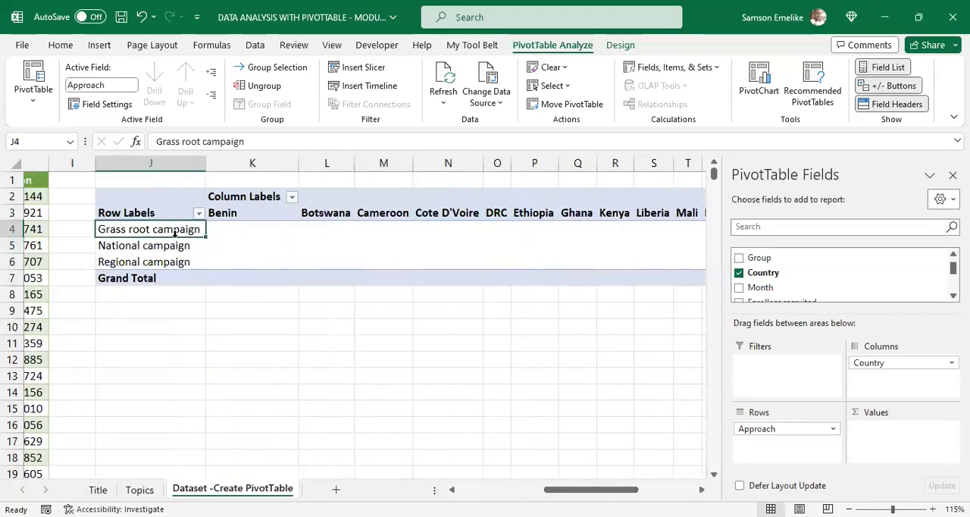
click(141, 250)
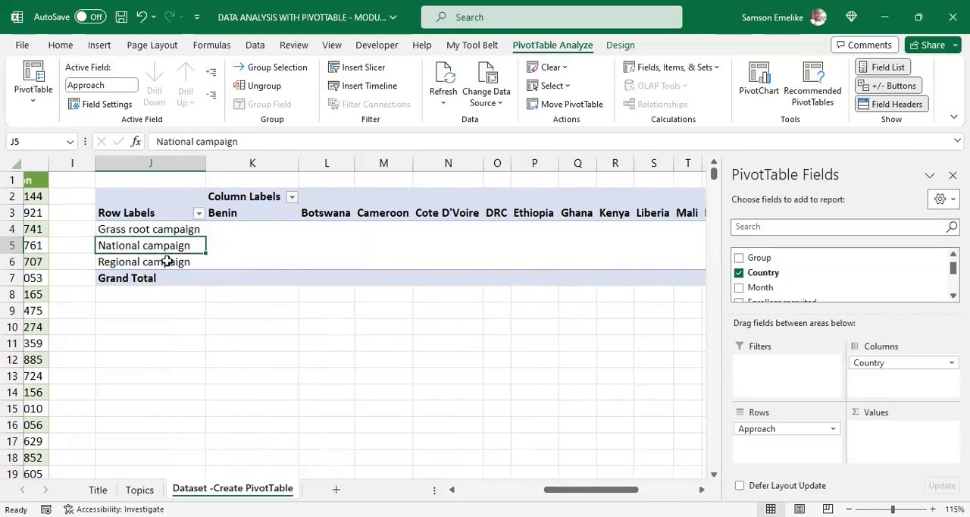
click(167, 261)
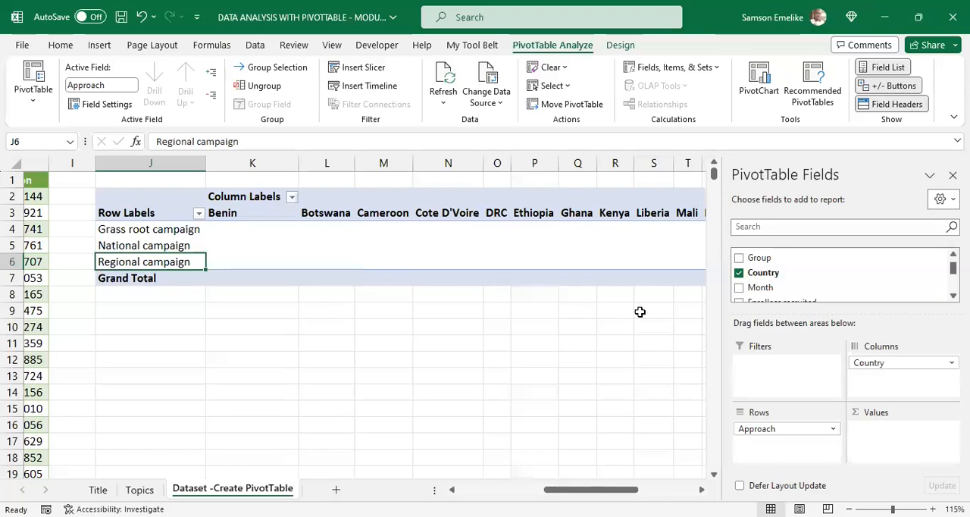
Step: Place the Enrollees recruited field in the Values area to sum it by approach and country
scroll(803, 284, down, 1)
scroll(804, 284, down, 1)
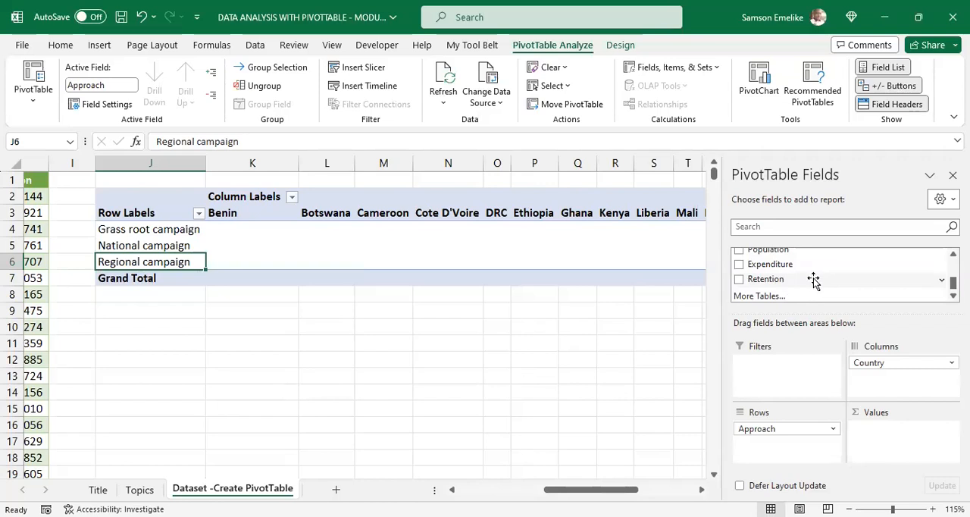
scroll(813, 281, up, 2)
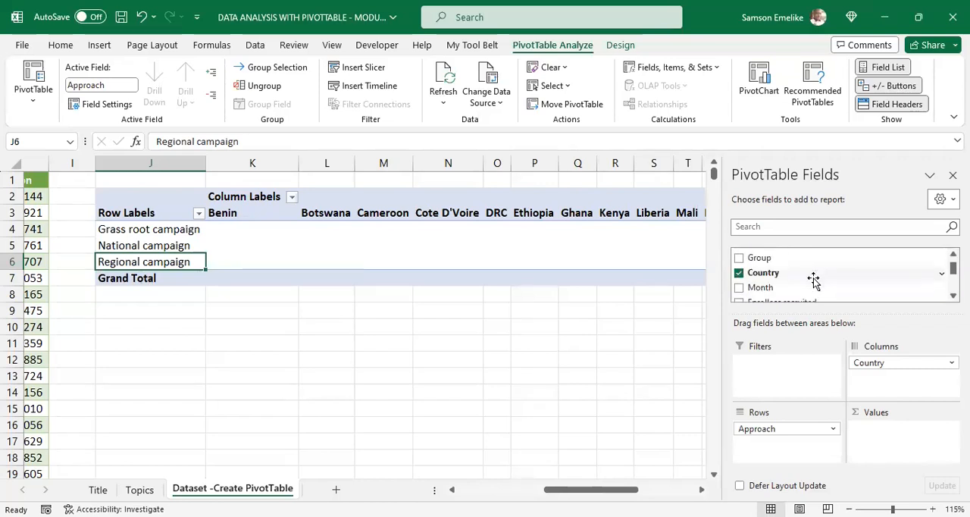
scroll(814, 280, down, 1)
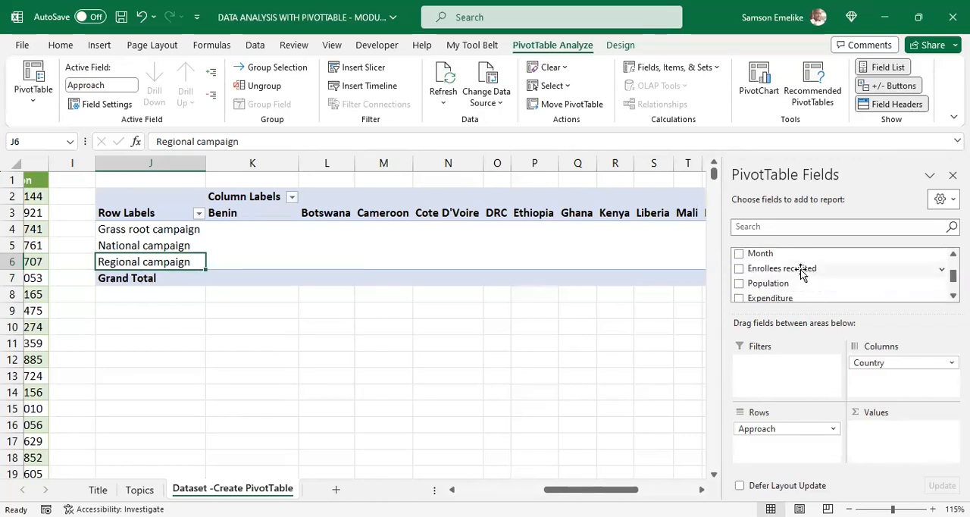
drag(802, 274, 901, 445)
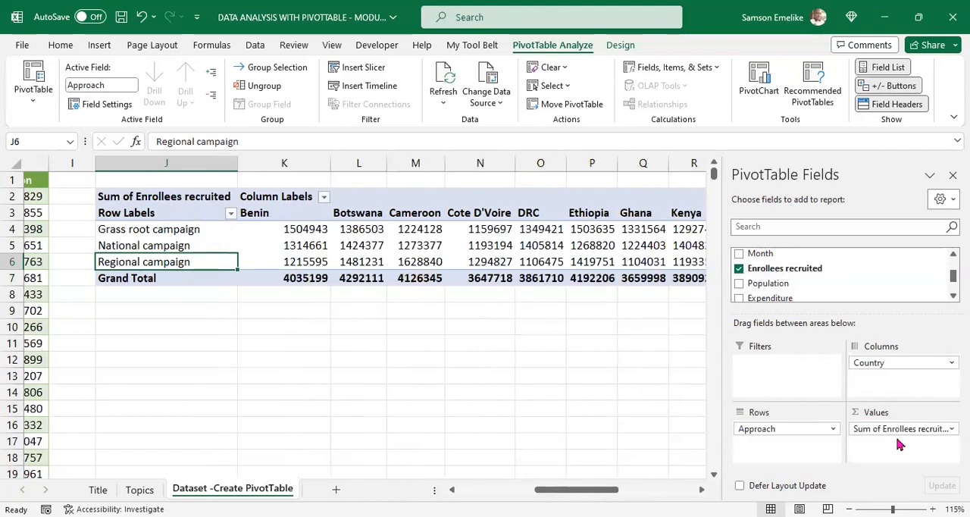
Step: Examine the Grass root campaign row across all countries through to its Grand Total
drag(594, 494, 585, 475)
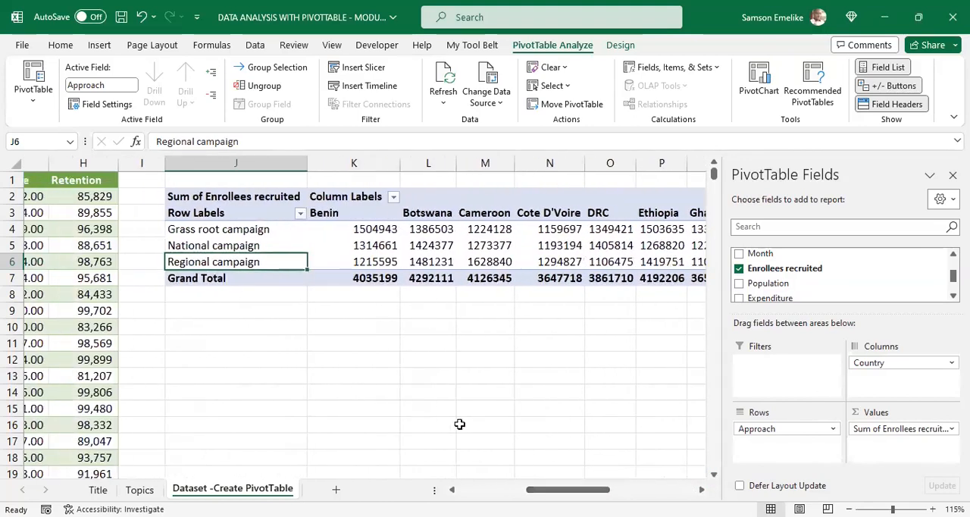
click(174, 229)
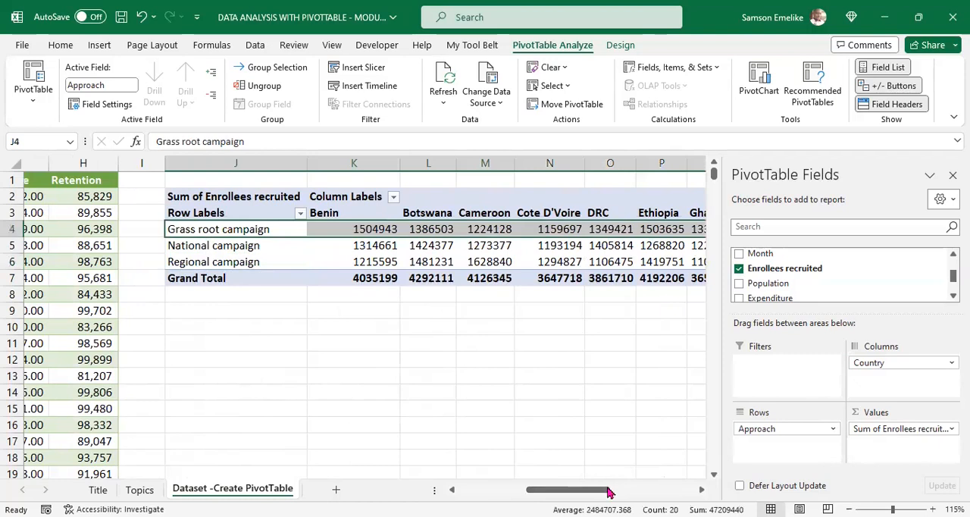
drag(548, 490, 691, 463)
click(701, 491)
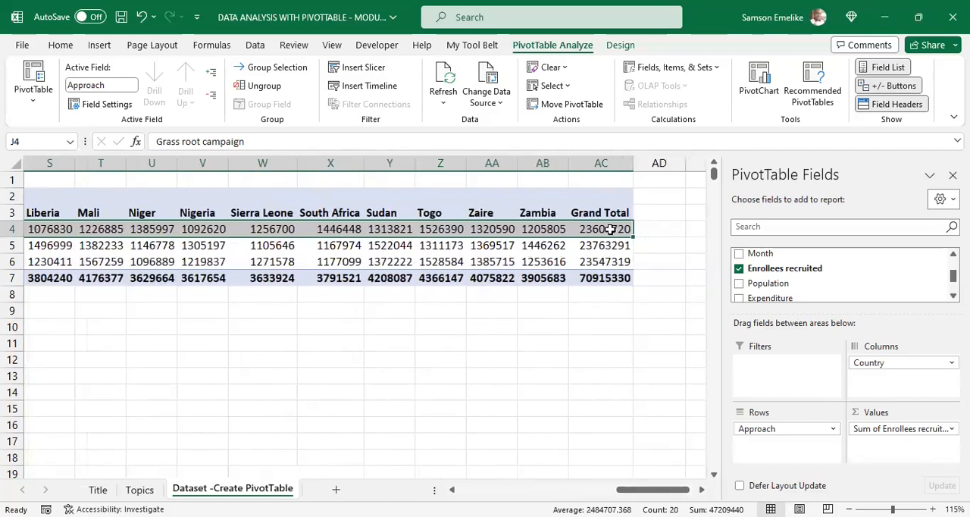
mouse_move(611, 229)
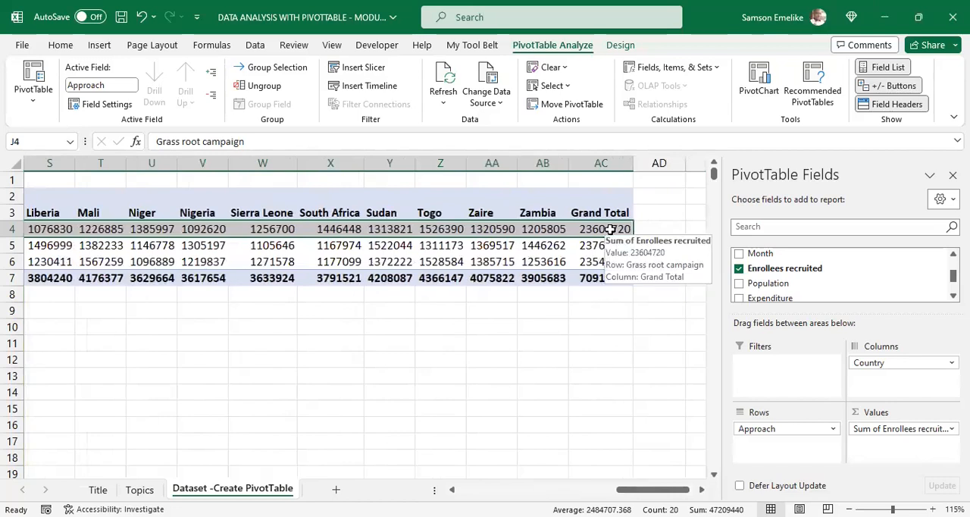
click(610, 229)
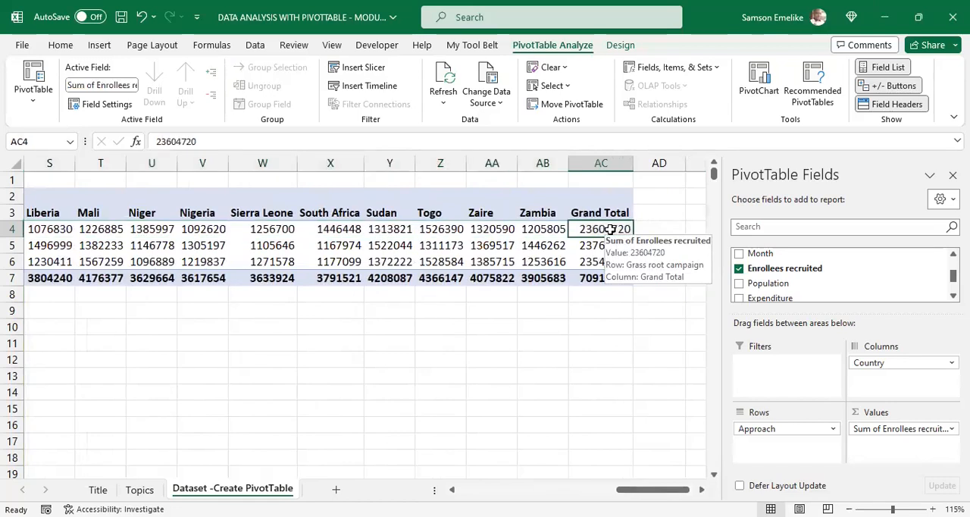
drag(670, 491, 585, 476)
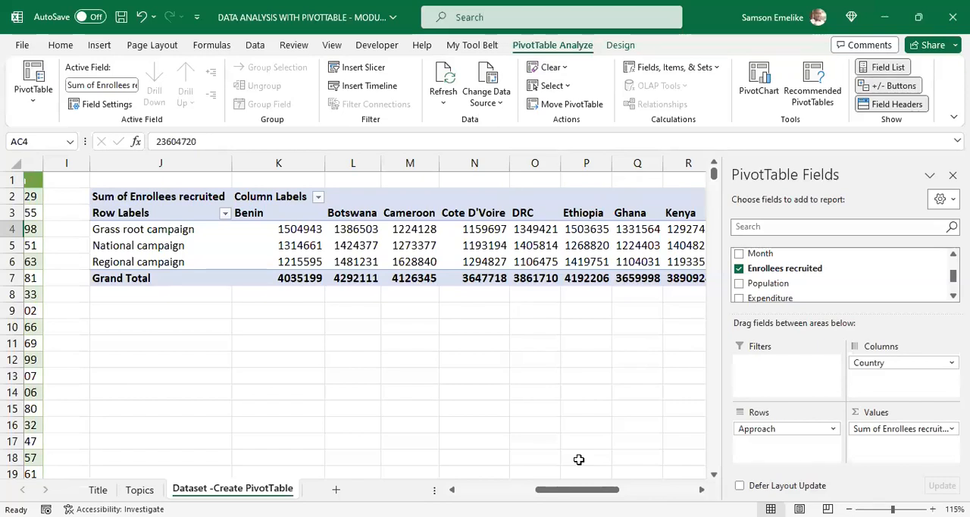
Step: Swap the layout so that Country is in Rows and Approach is in Columns, and inspect the Regional campaign values
mouse_move(769, 433)
mouse_down()
mouse_move(917, 395)
mouse_move(906, 379)
mouse_move(769, 433)
mouse_move(783, 434)
mouse_up()
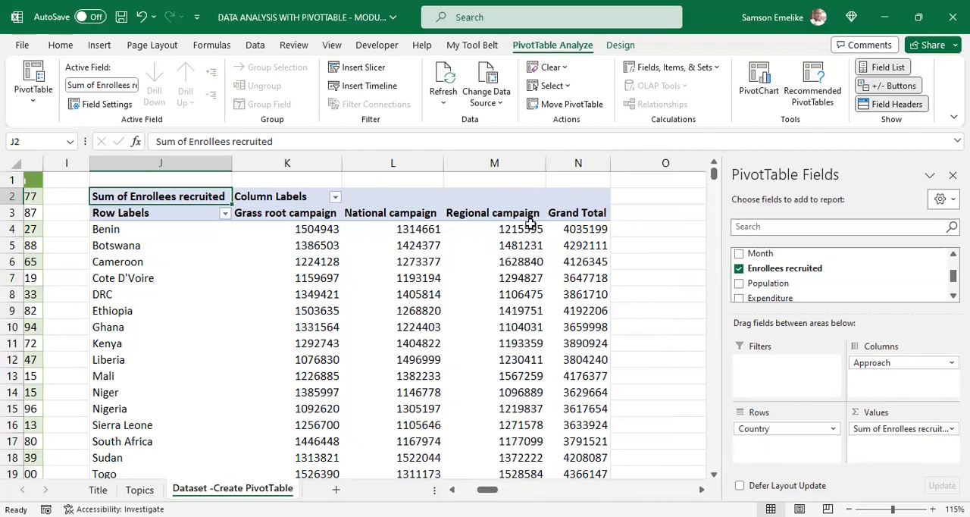
mouse_move(476, 232)
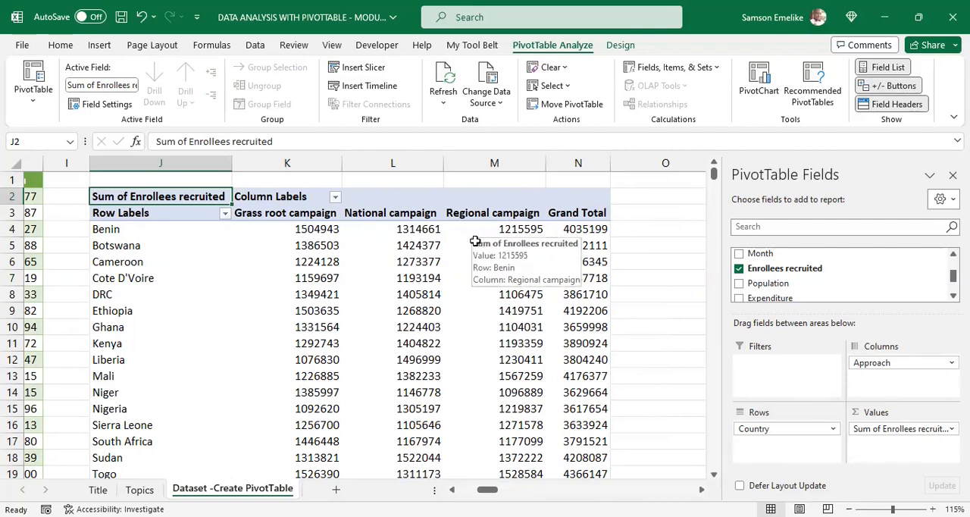
mouse_move(510, 251)
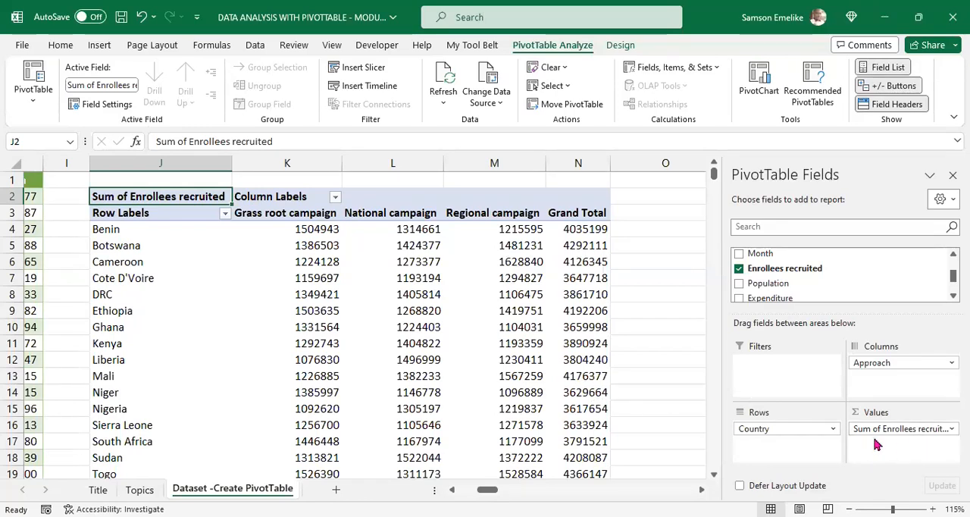
Step: Remove Enrollees recruited from the Values area, highlight the PivotTable's values region, and add the field back to Values
drag(872, 429, 636, 441)
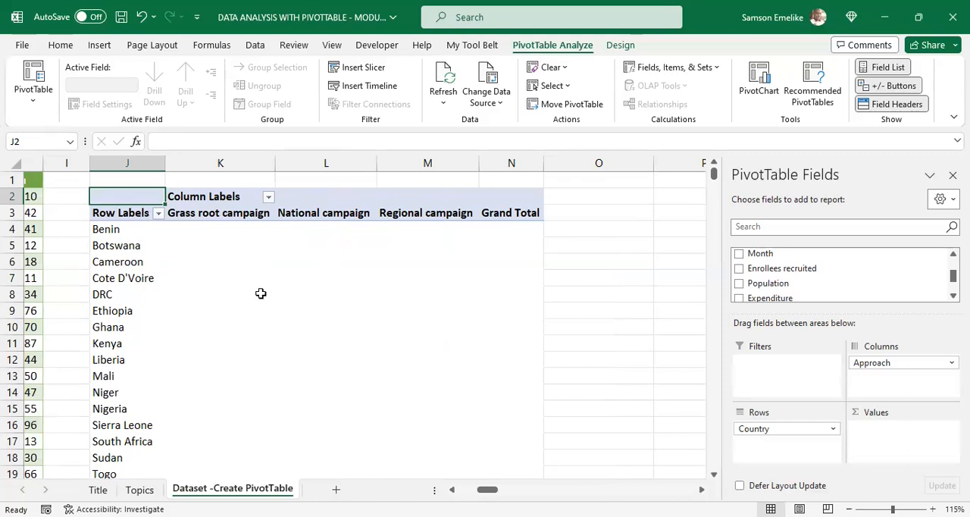
drag(199, 241, 502, 426)
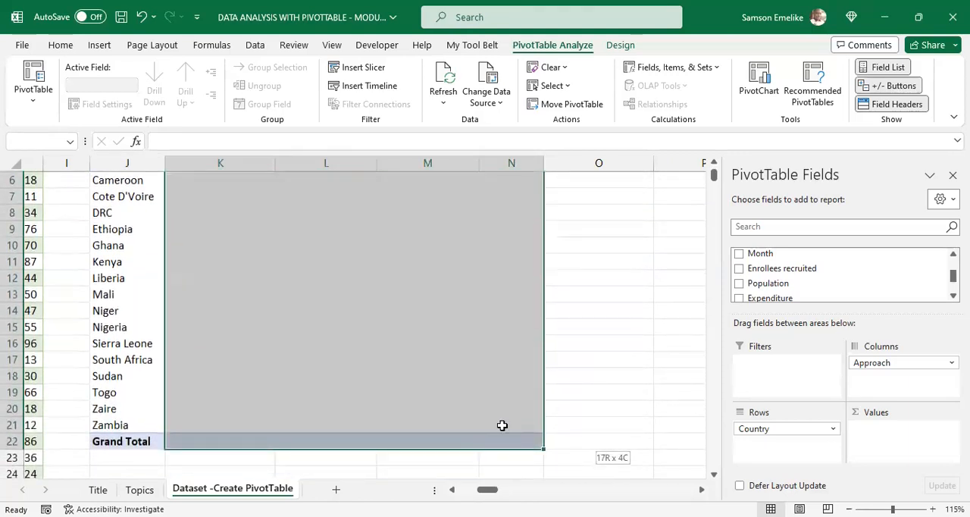
click(596, 329)
click(433, 289)
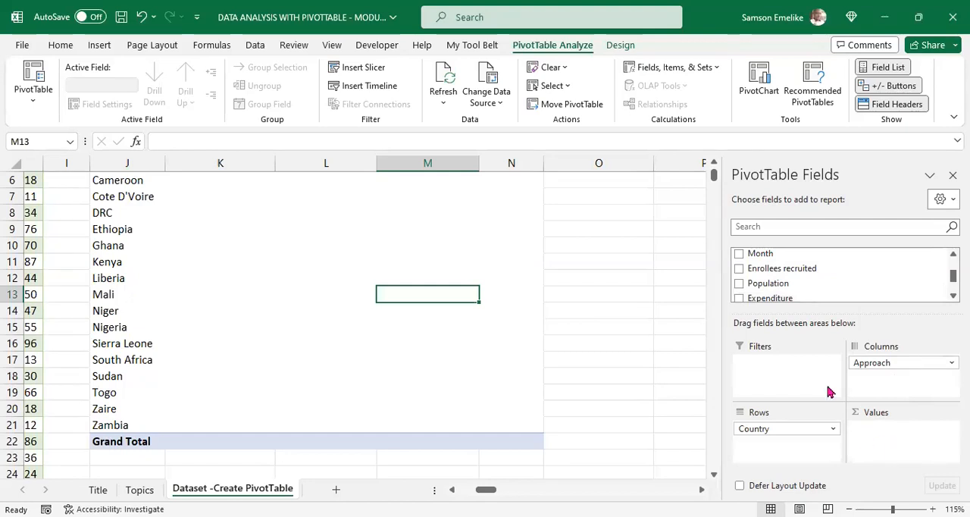
drag(793, 268, 897, 433)
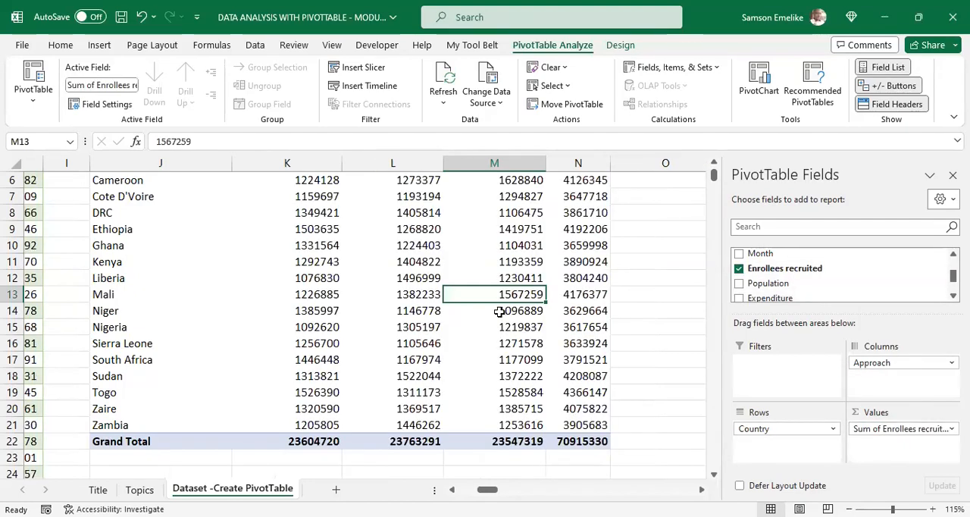
Step: Replace Enrollees recruited with Population in the Values area, and swap the layout to Approach in Rows and Country in Columns
scroll(500, 312, up, 2)
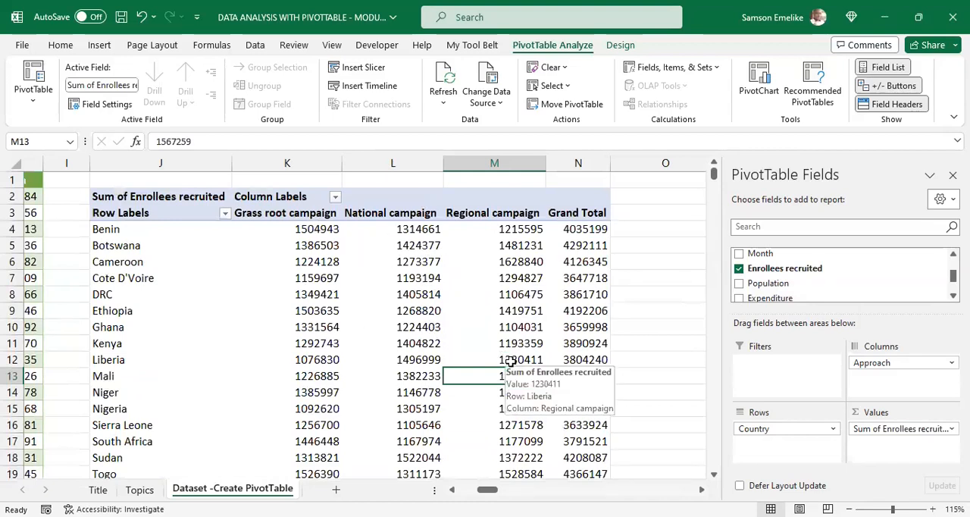
drag(886, 429, 671, 409)
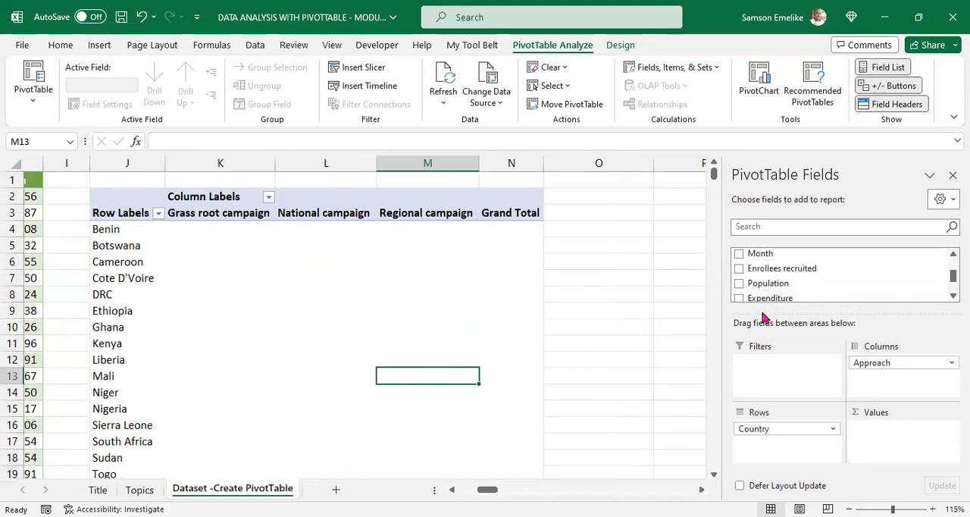
drag(769, 283, 899, 445)
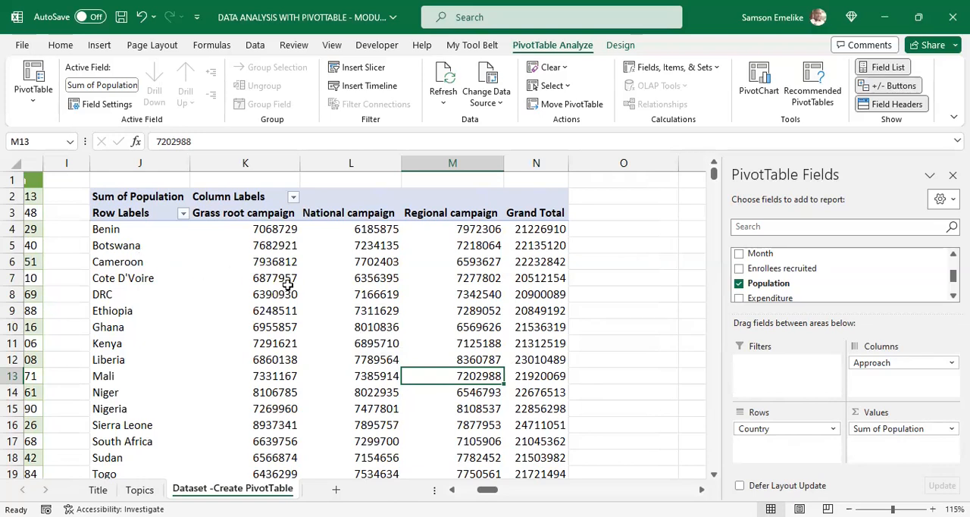
mouse_move(311, 302)
mouse_move(278, 244)
drag(769, 429, 784, 445)
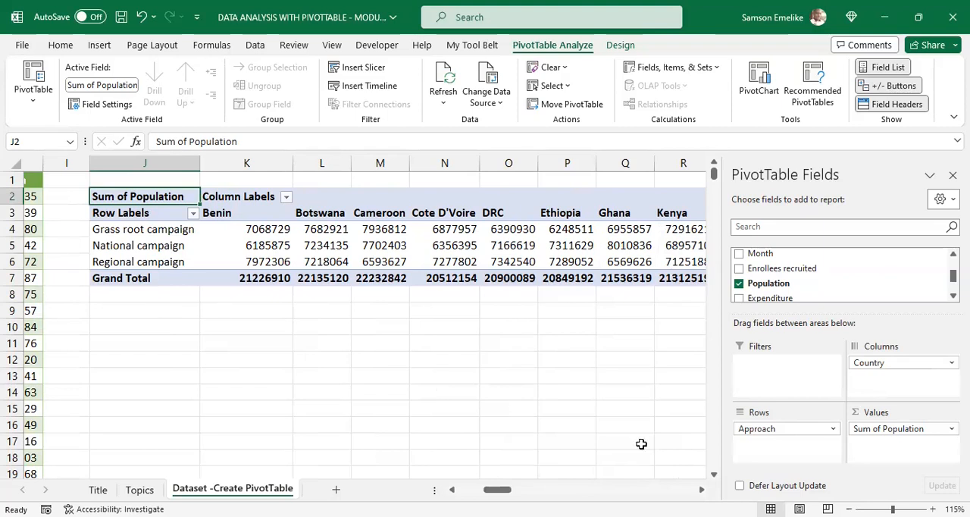
Step: Replace Population with Expenditure in the Values area, and inspect Botswana's expenditure by approach and its Grand Total
drag(902, 430, 784, 291)
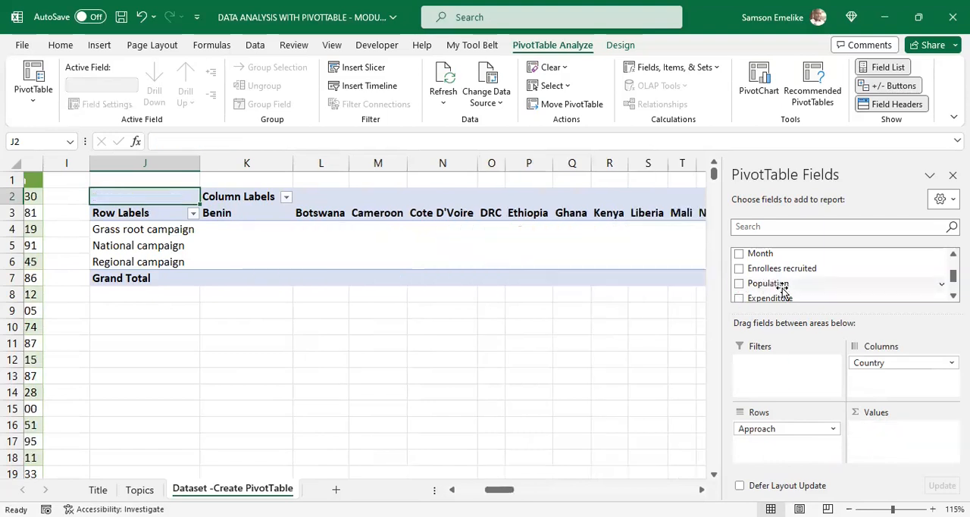
click(739, 298)
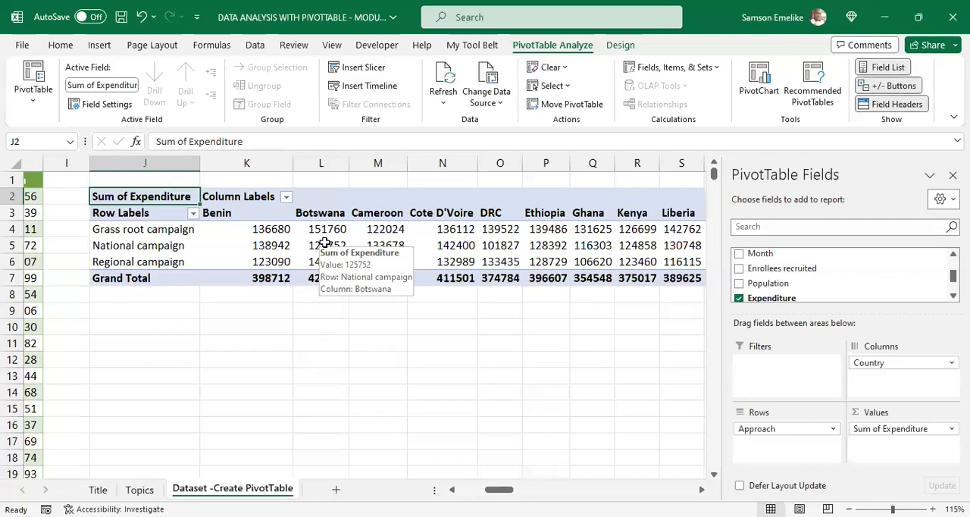
click(340, 226)
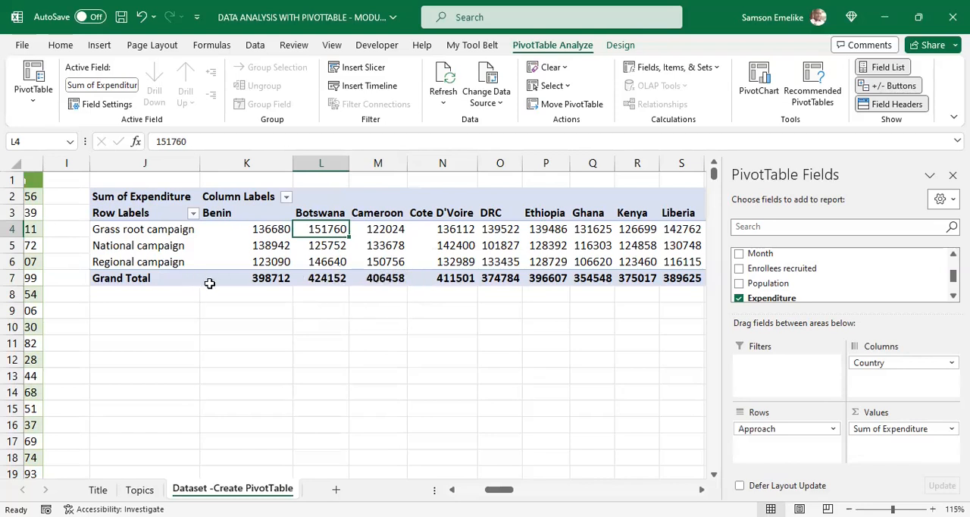
click(327, 279)
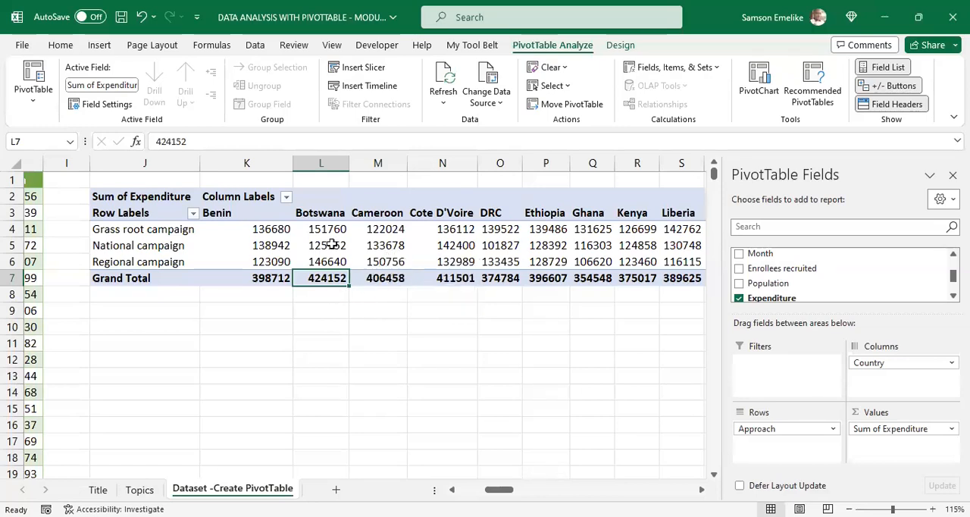
drag(326, 229, 329, 263)
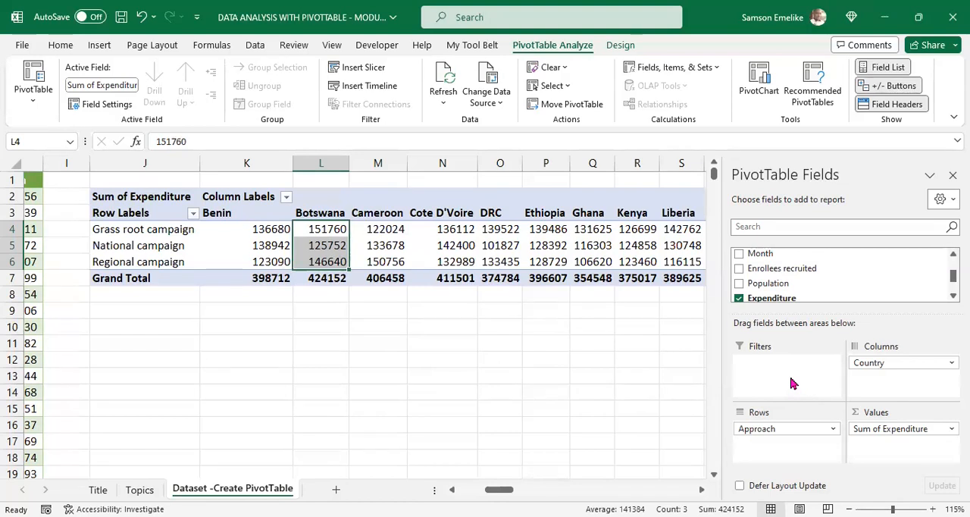
click(373, 232)
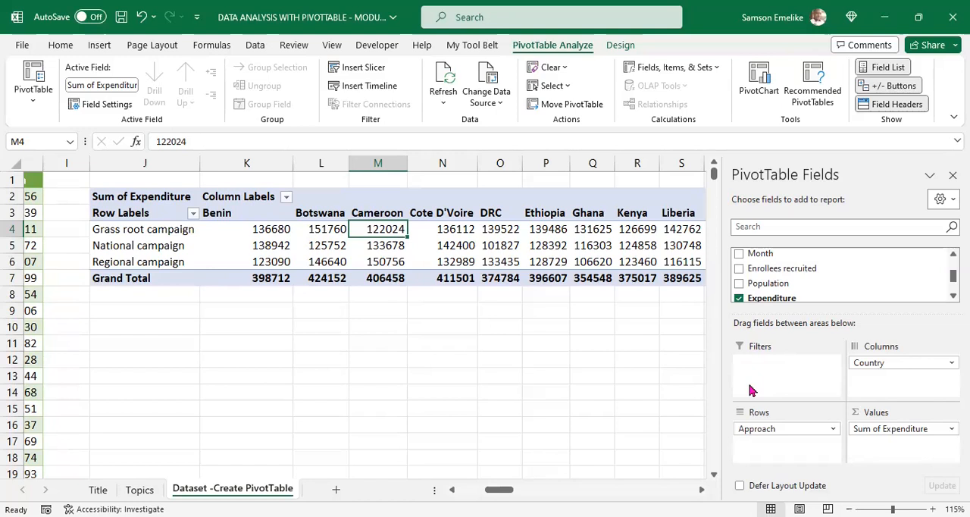
Step: Add Month to the Filters area, and compare its list of filter dates with the source dataset
drag(760, 255, 782, 384)
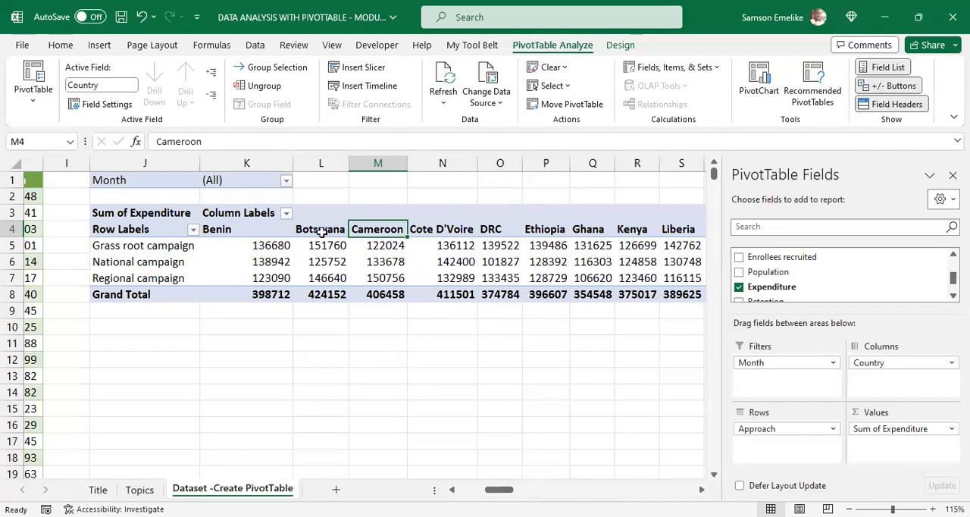
click(287, 182)
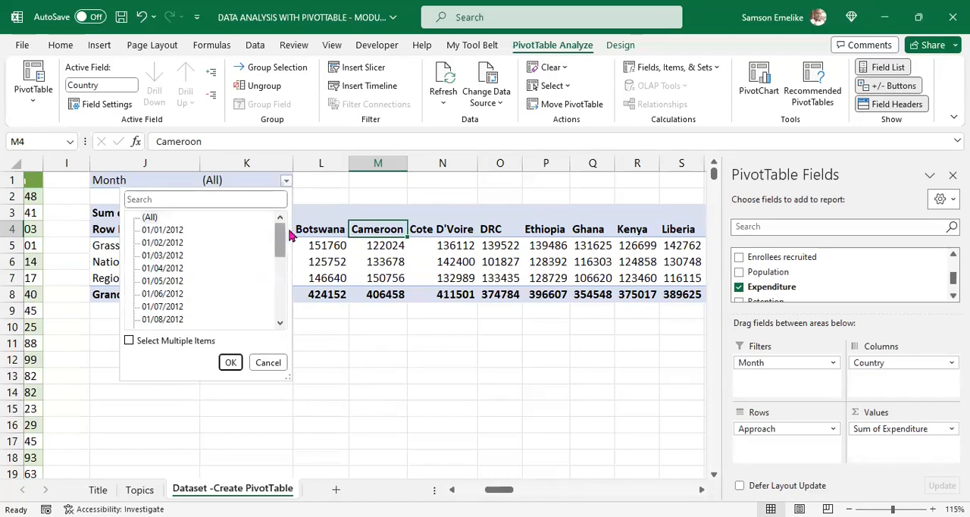
key(Escape)
drag(507, 490, 462, 485)
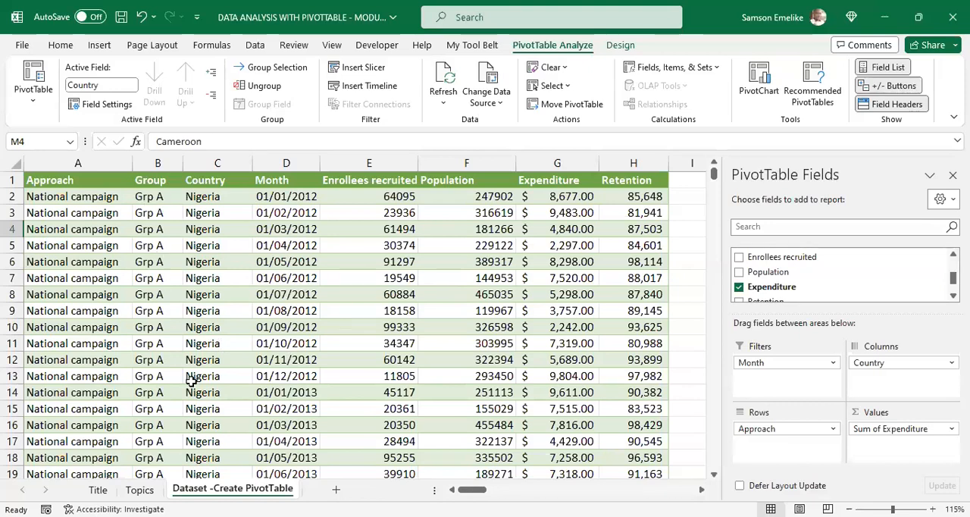
click(702, 490)
click(702, 490)
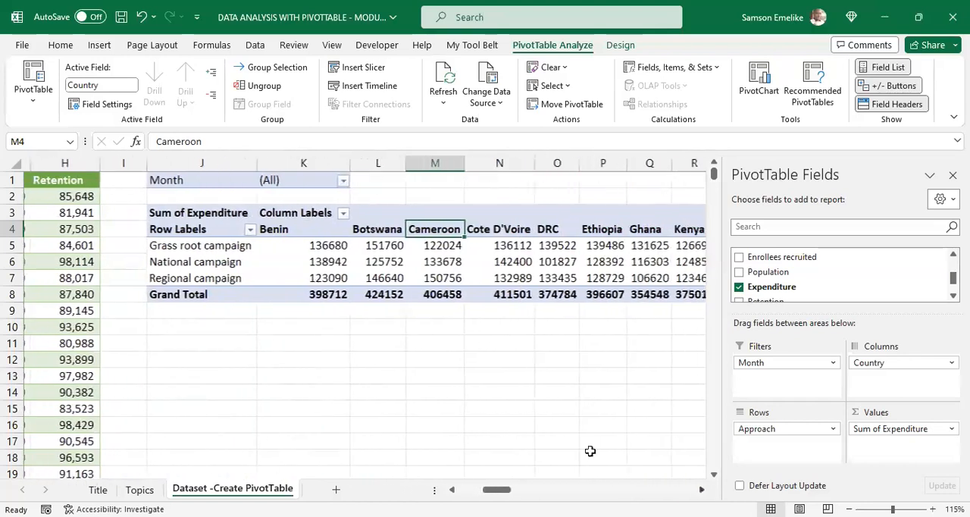
Step: Allow multiple items in the Month filter and restrict the PivotTable to 01/01/2012 only
click(337, 183)
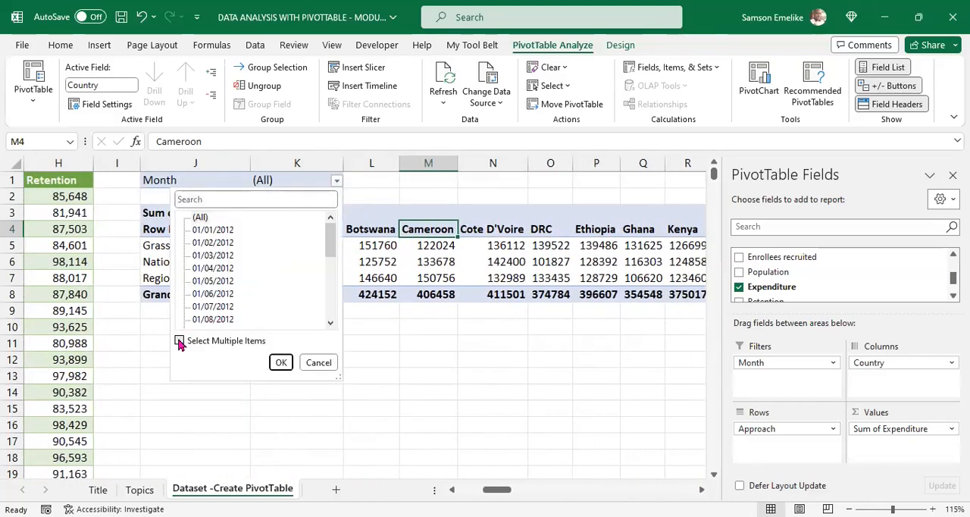
click(180, 341)
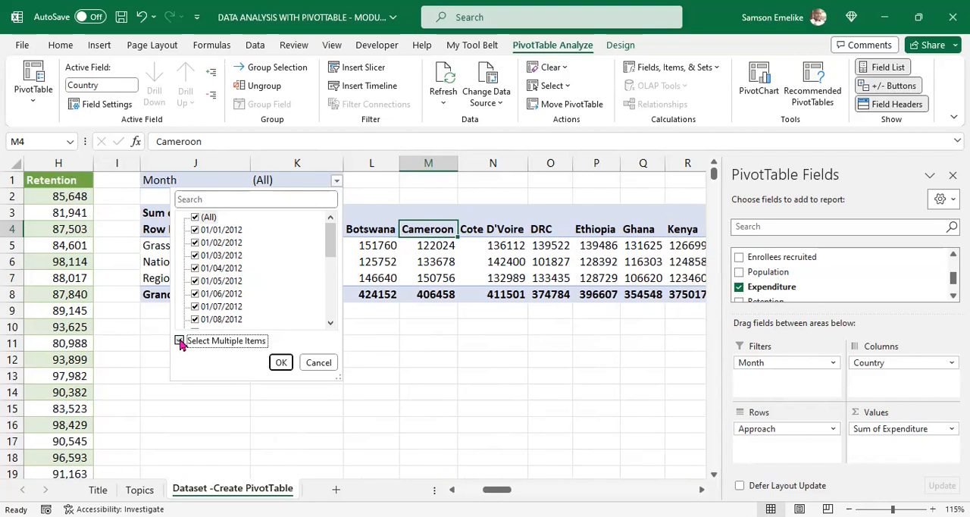
click(195, 217)
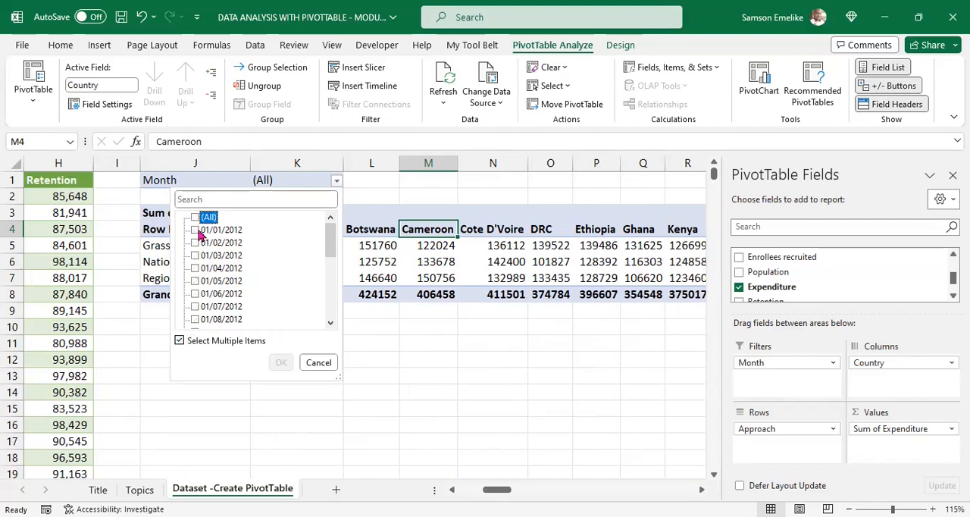
click(195, 230)
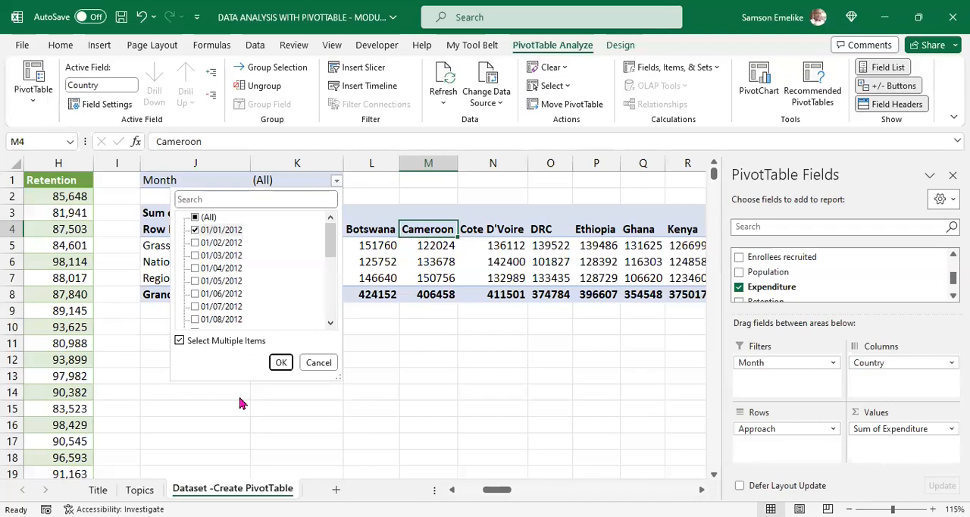
click(281, 362)
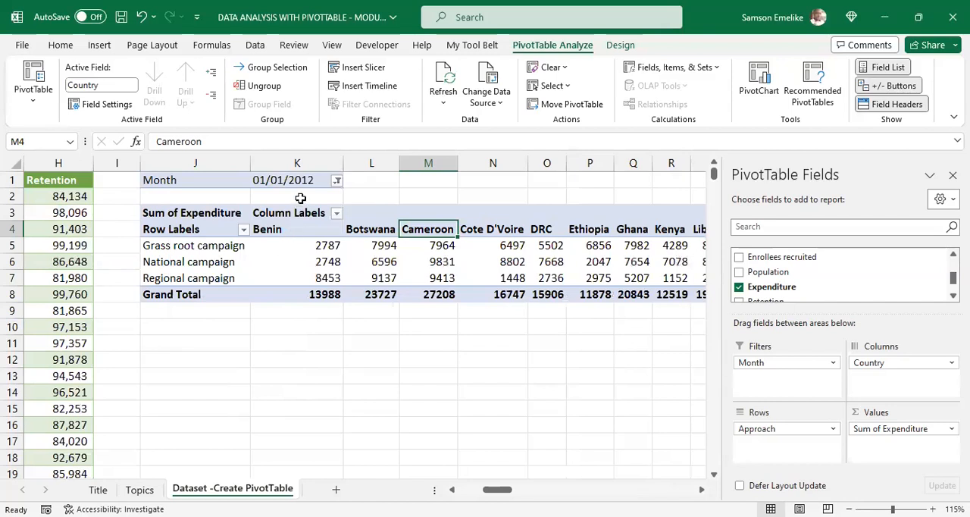
Step: Change the Month filter so that only 01/02/2012 is included
click(337, 183)
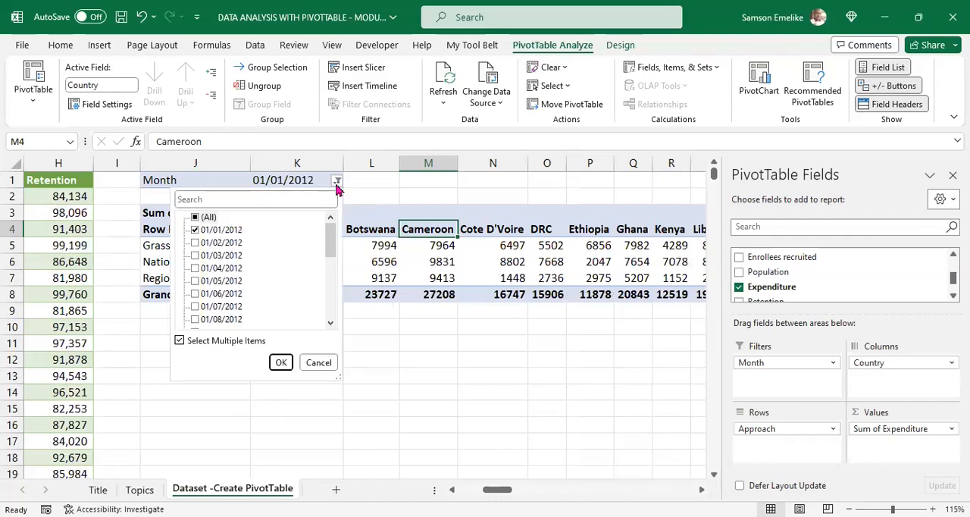
click(196, 244)
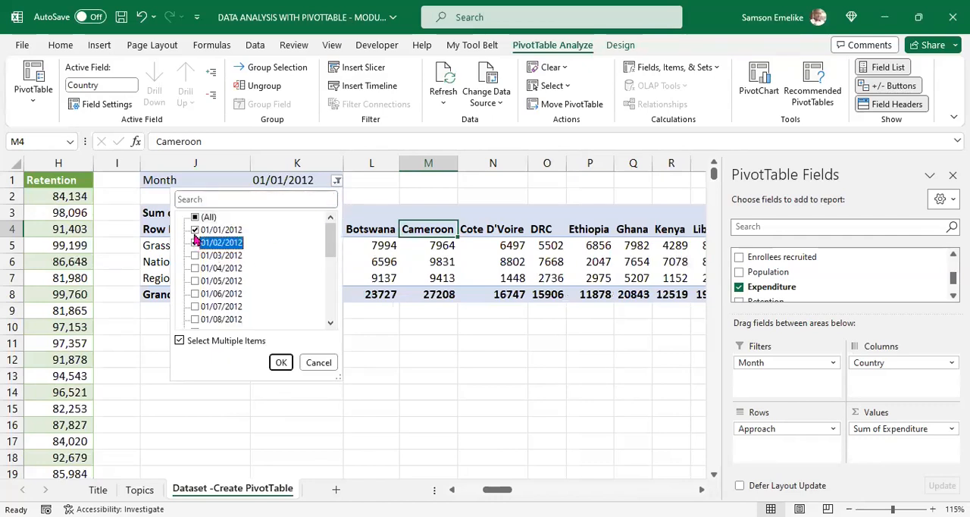
click(195, 229)
click(281, 363)
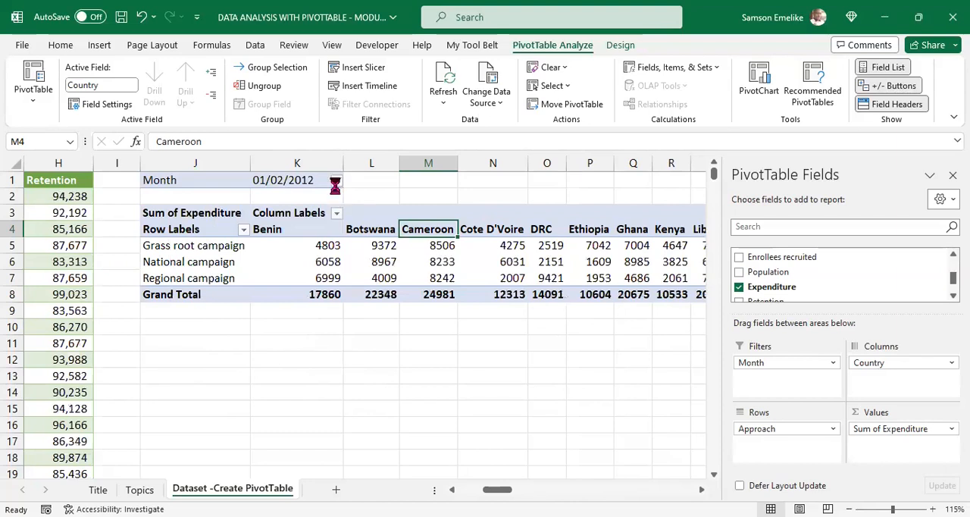
Step: Change the Month filter so that only 01/06/2012 is included
click(337, 182)
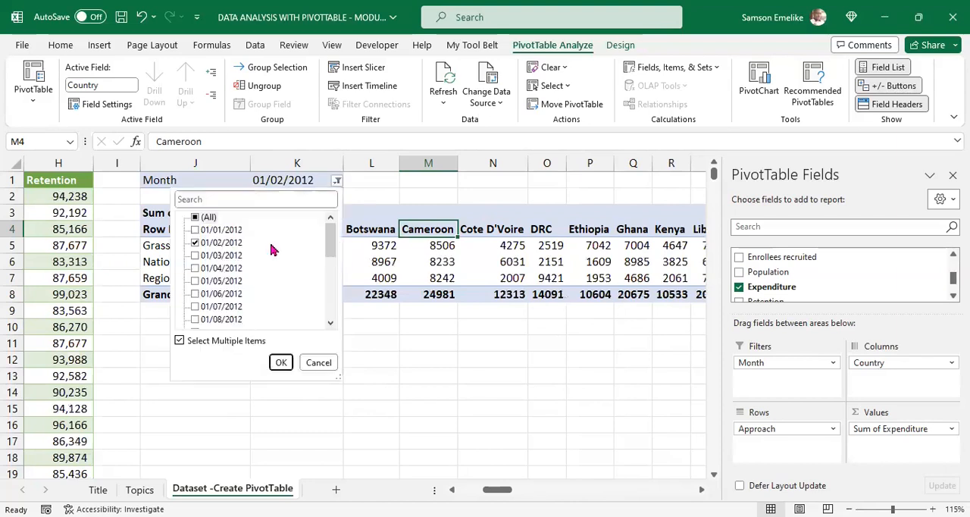
click(194, 294)
click(195, 243)
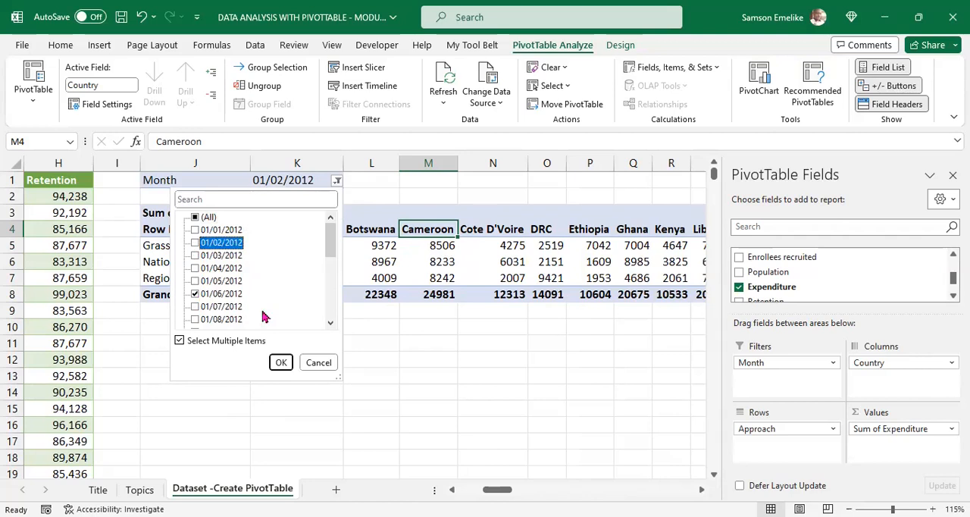
click(280, 362)
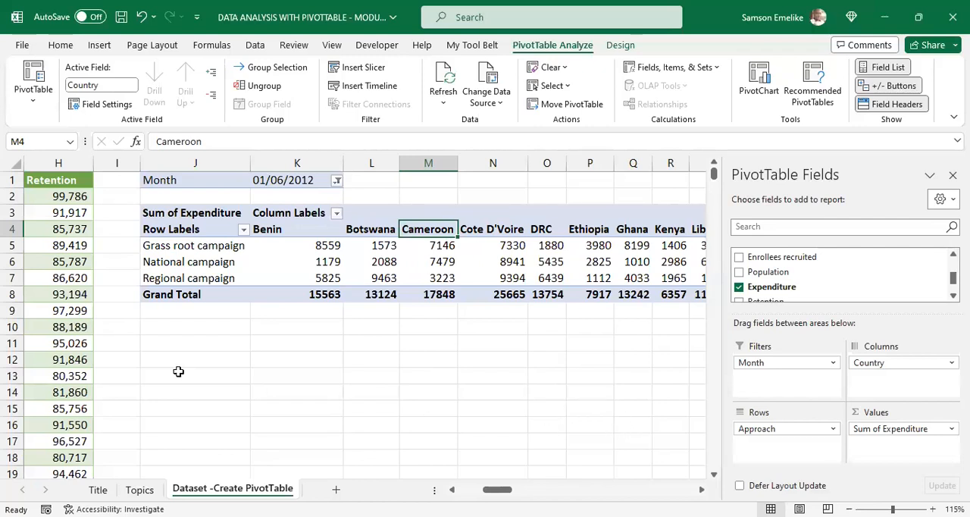
Step: Review the source dataset's columns and add the Group field to the Filters area below Month
drag(497, 489, 473, 489)
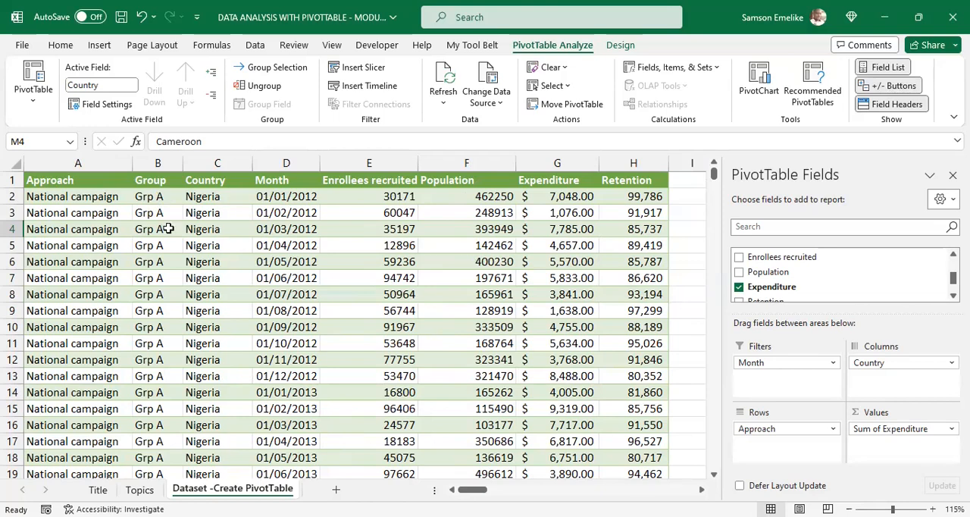
scroll(168, 228, down, 4)
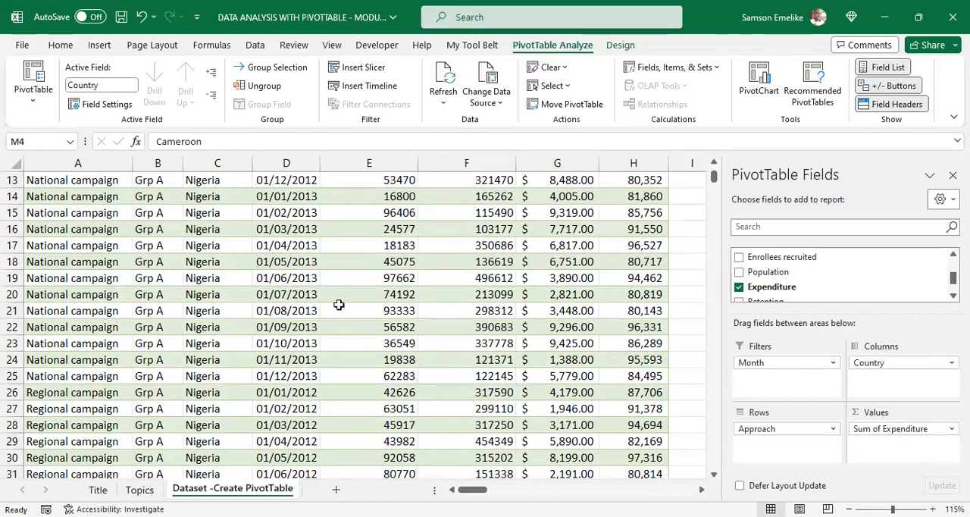
scroll(664, 327, up, 3)
scroll(663, 327, up, 1)
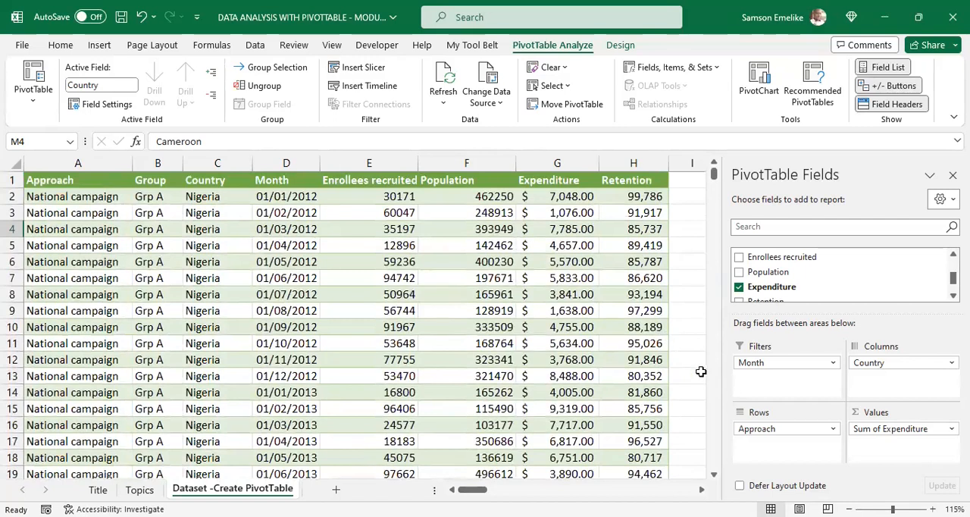
scroll(830, 279, down, 1)
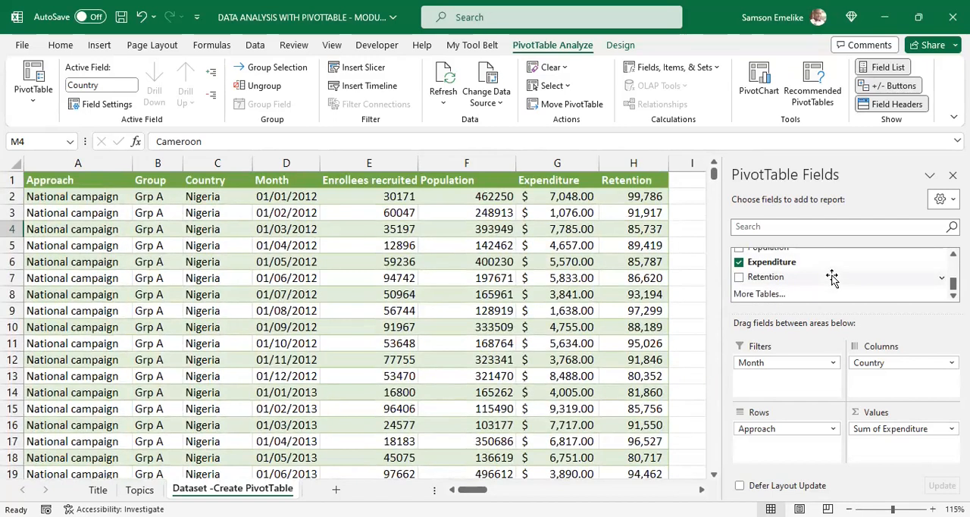
scroll(832, 278, up, 1)
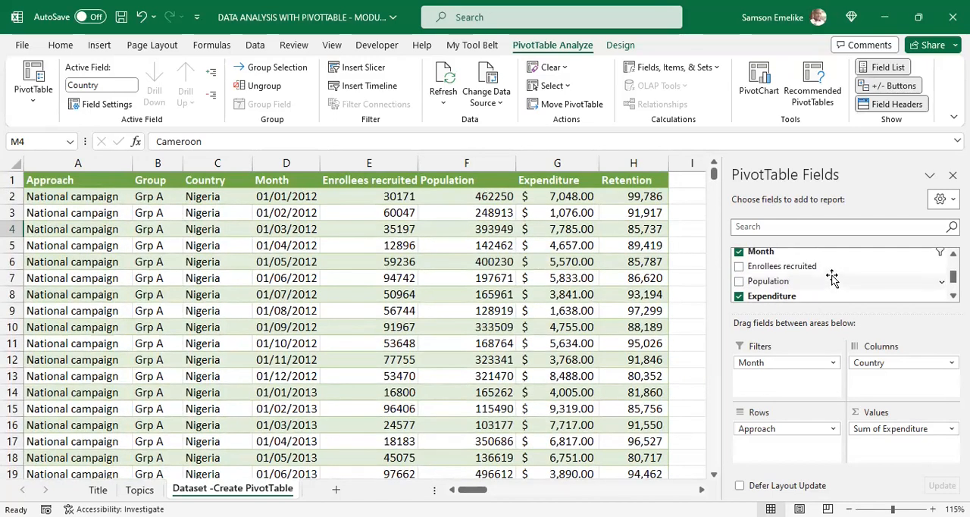
scroll(831, 279, up, 1)
drag(781, 258, 773, 379)
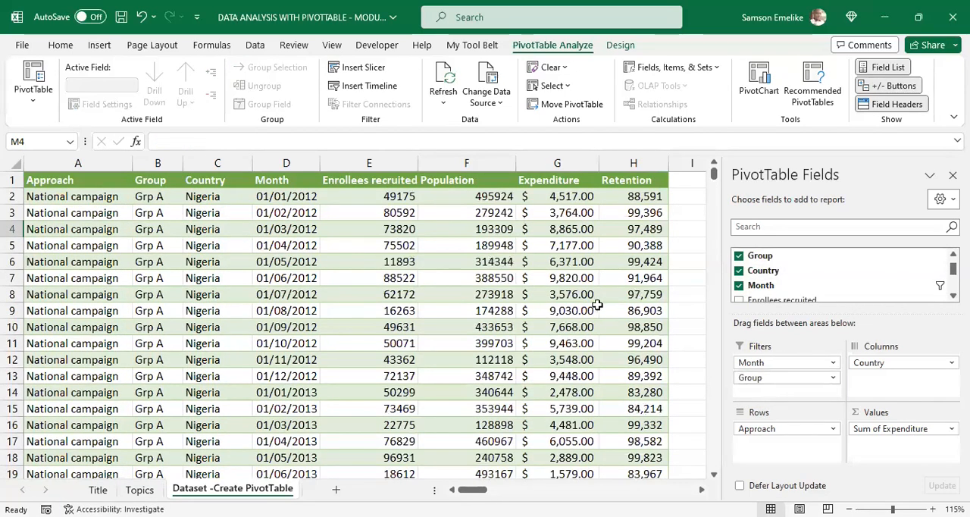
Step: Allow multiple items in the PivotTable's Group filter and restrict it to Grp A only
drag(702, 489, 701, 489)
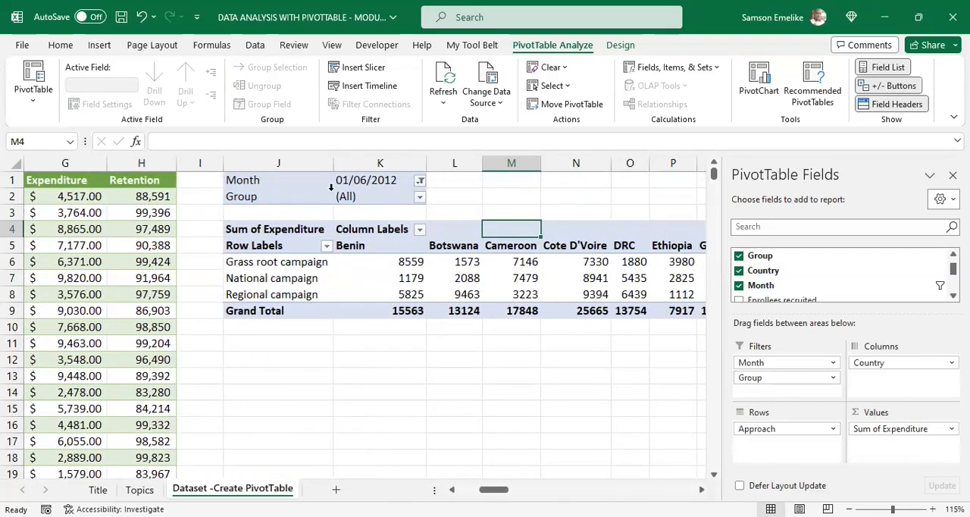
click(419, 198)
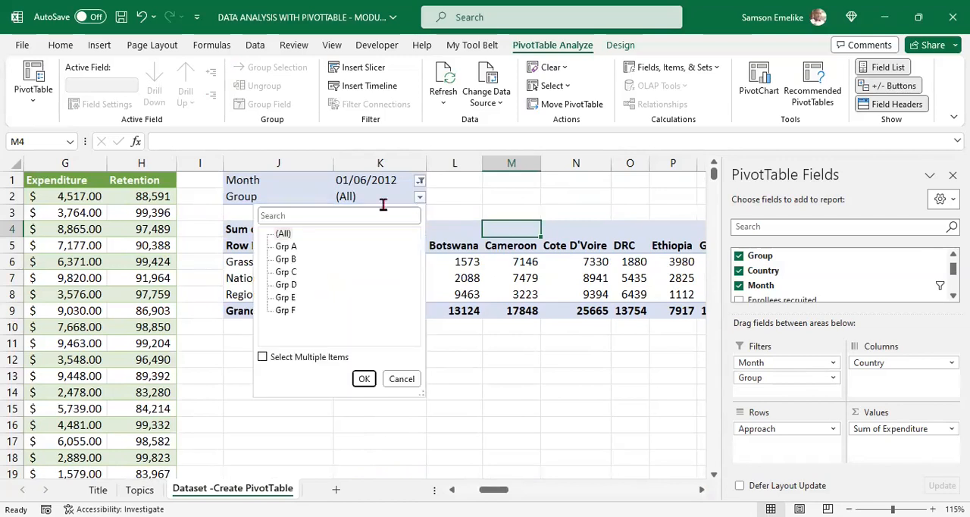
click(262, 358)
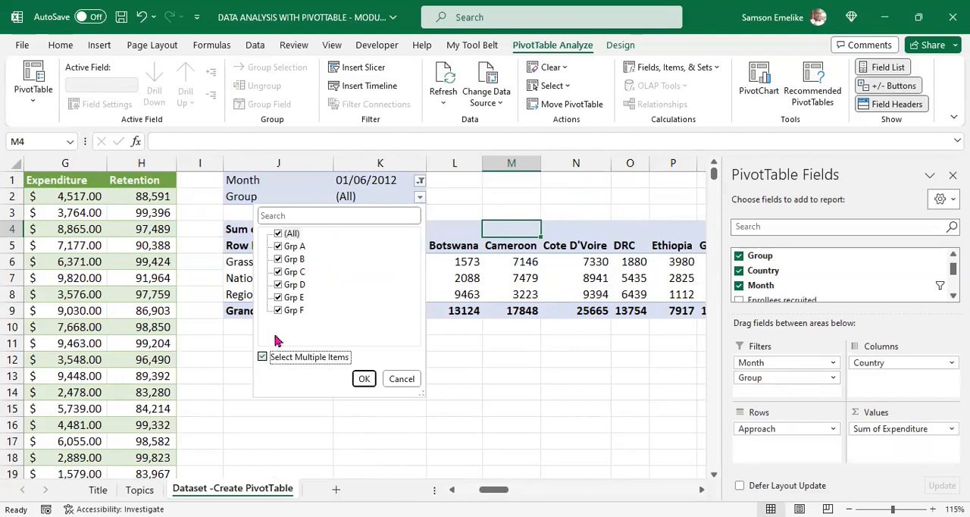
click(278, 234)
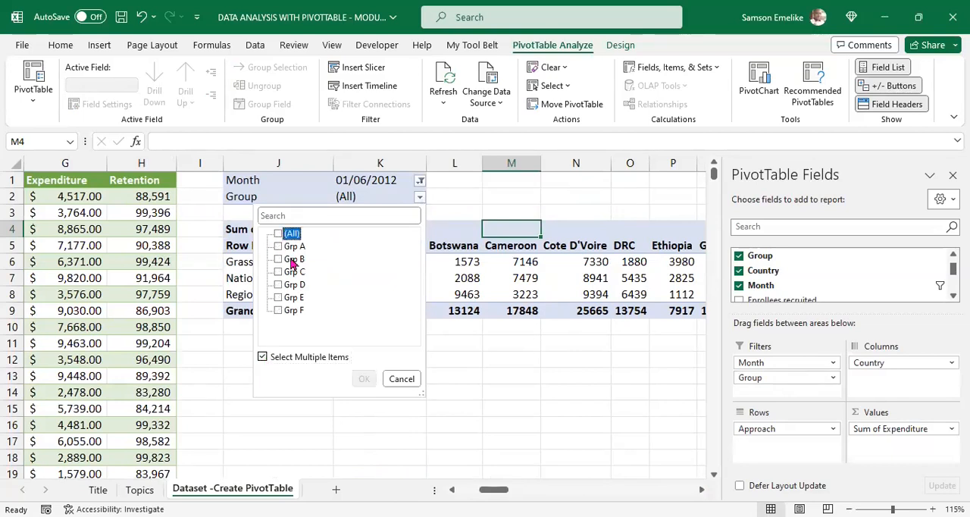
click(278, 248)
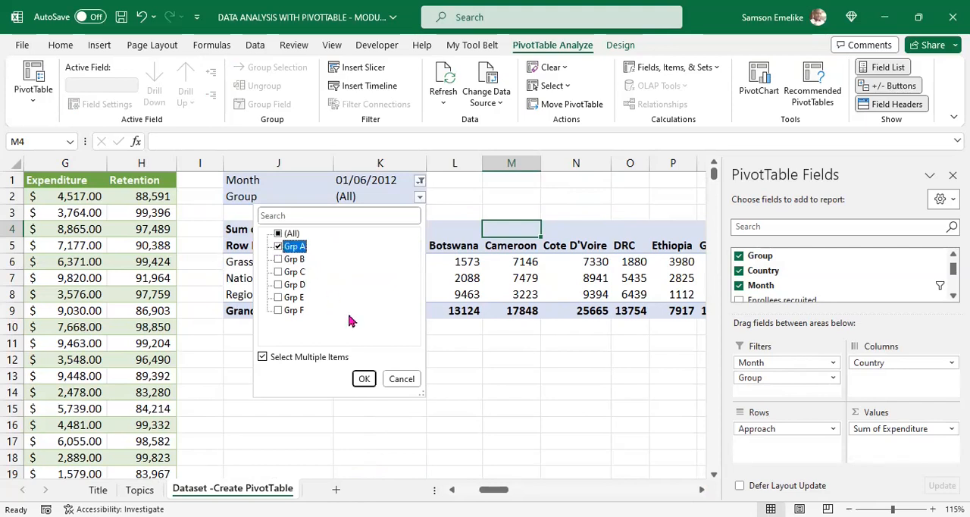
click(364, 381)
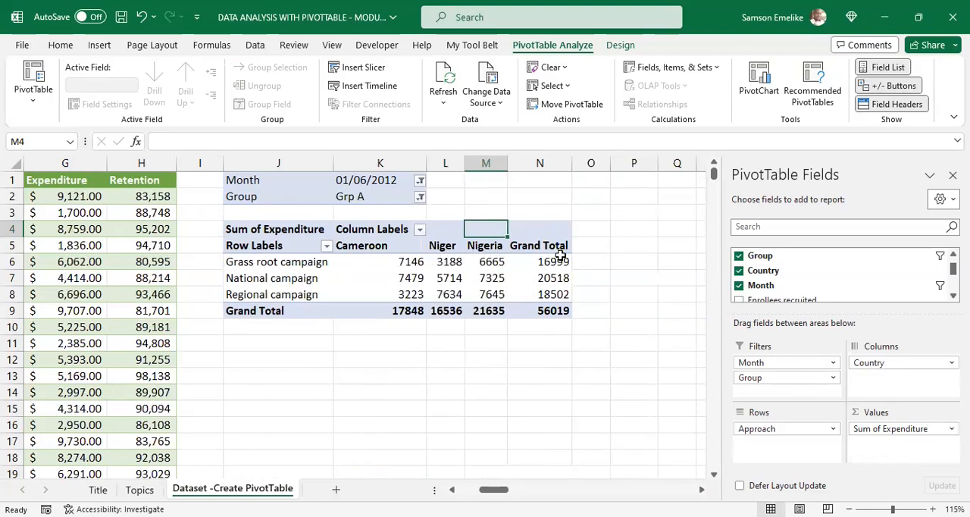
Step: Change the Group filter so that only Grp B is included
click(368, 245)
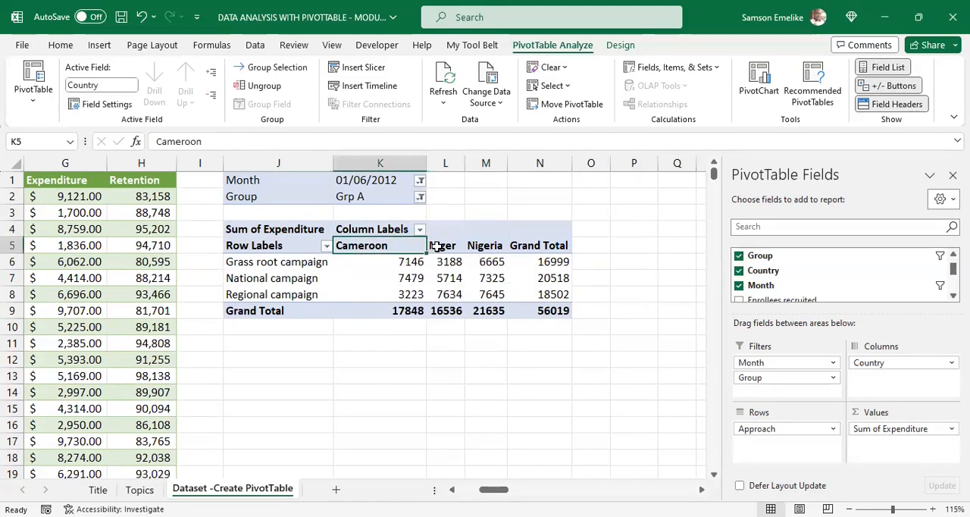
click(421, 199)
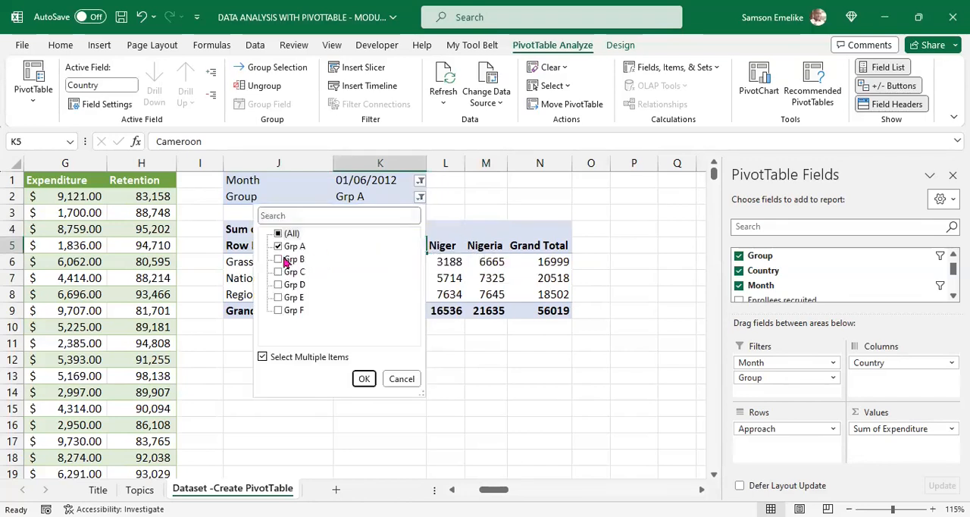
click(279, 259)
click(278, 247)
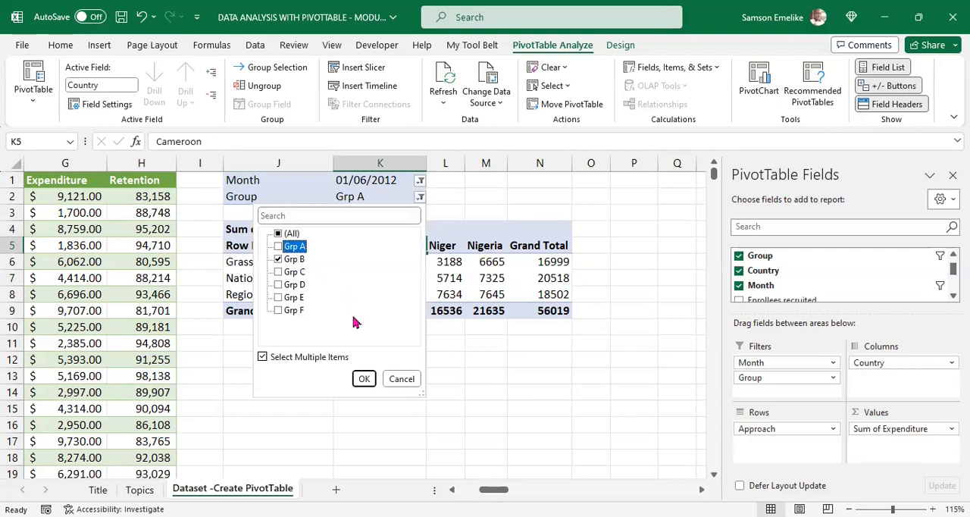
click(364, 378)
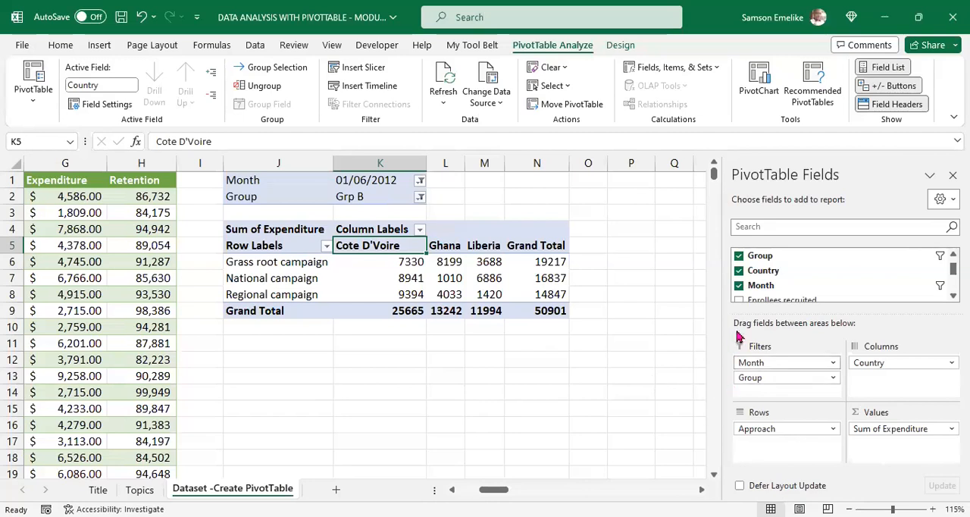
Step: Remove the Country, Group, Expenditure and Approach fields to empty the PivotTable
click(739, 271)
click(740, 256)
scroll(819, 282, down, 3)
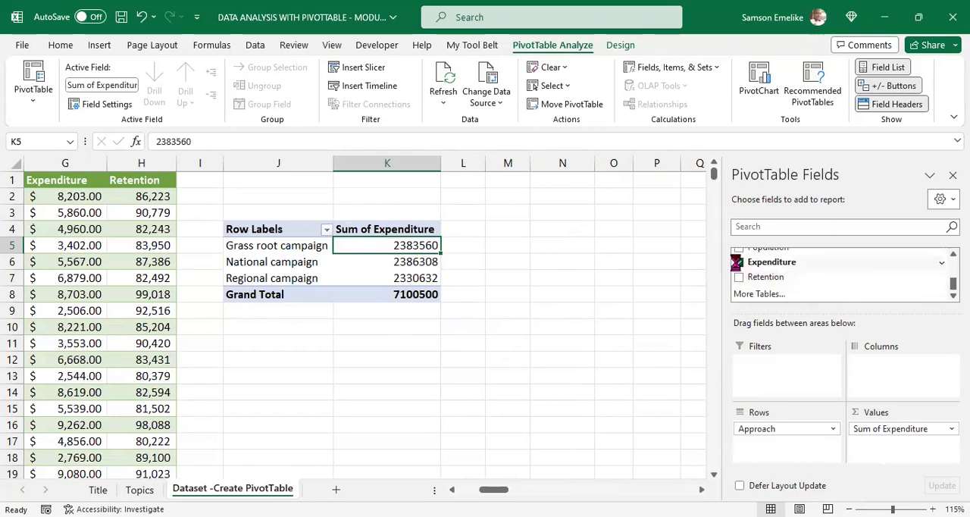
click(738, 262)
scroll(808, 288, up, 3)
scroll(808, 286, up, 1)
click(739, 255)
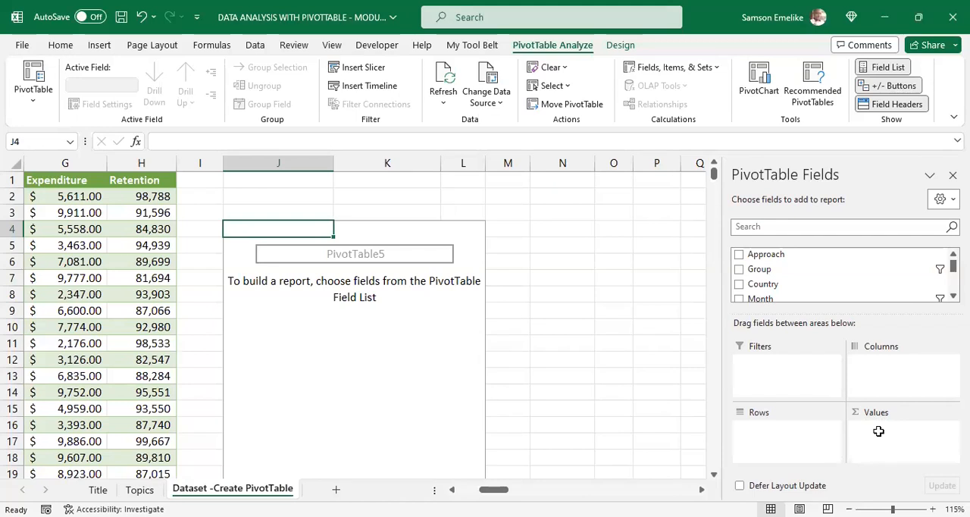
Step: Add Group to the Values area as a count, and replace it with a count of Country
drag(764, 273, 910, 451)
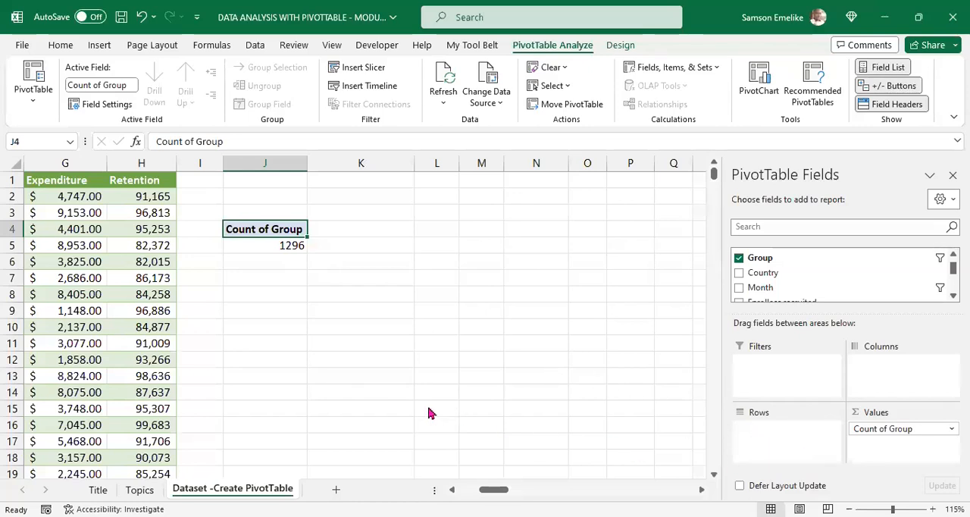
drag(907, 436, 621, 358)
drag(764, 275, 897, 448)
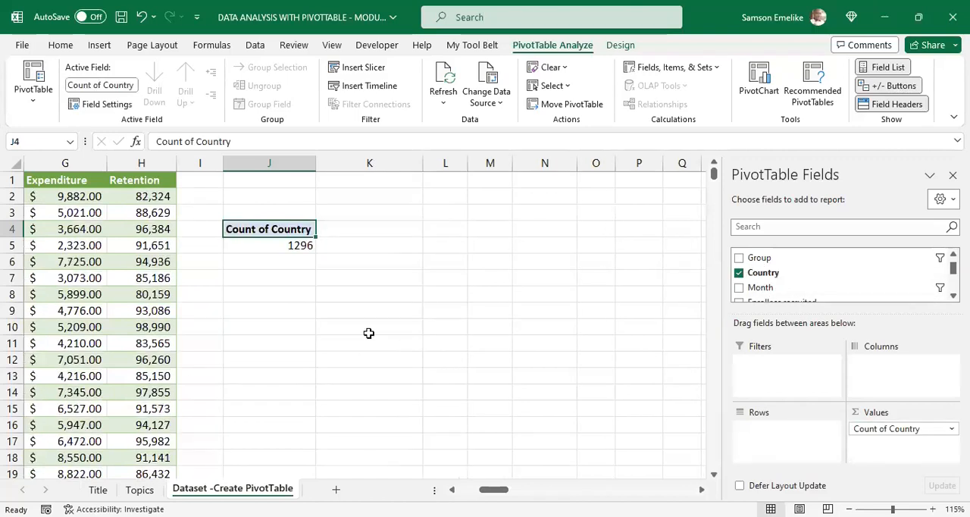
Step: Check the last row of the source dataset against the PivotTable's Count of Country total
click(70, 195)
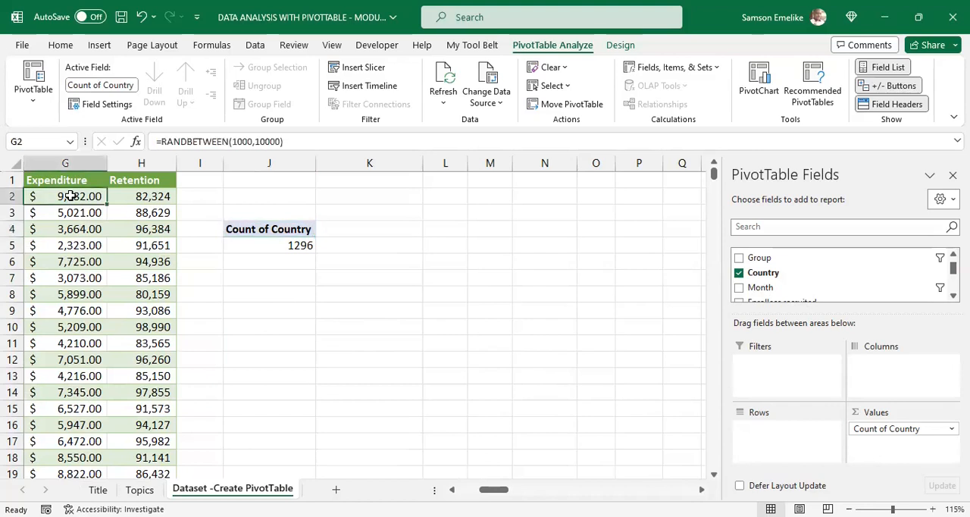
key(ctrl+Down)
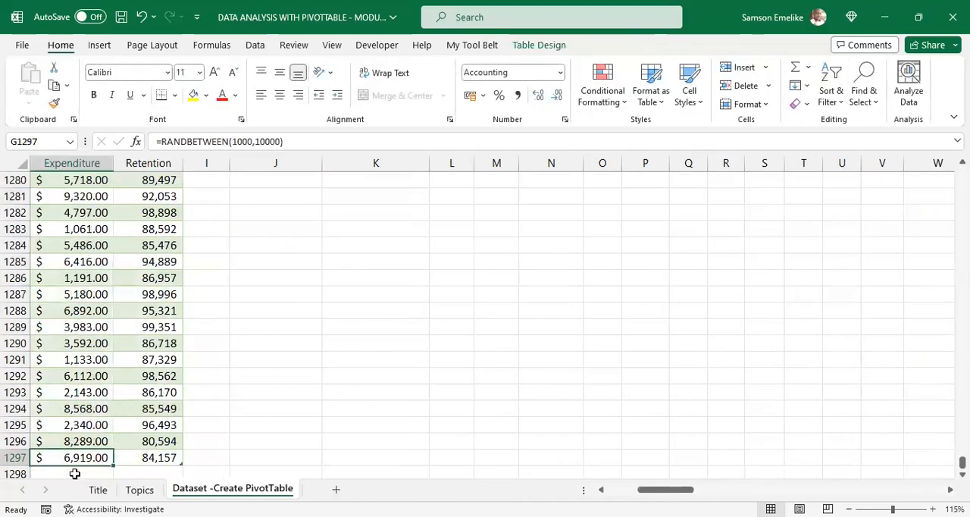
scroll(24, 387, down, 2)
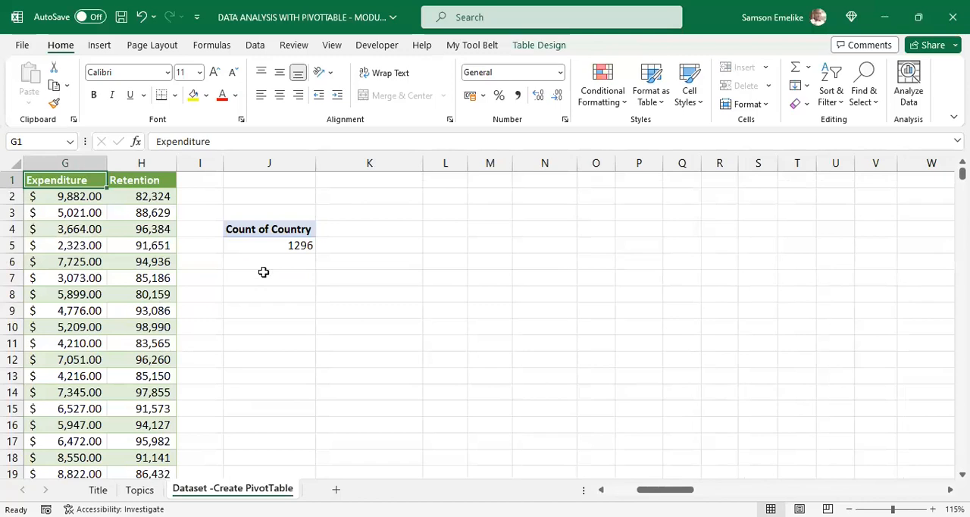
click(300, 241)
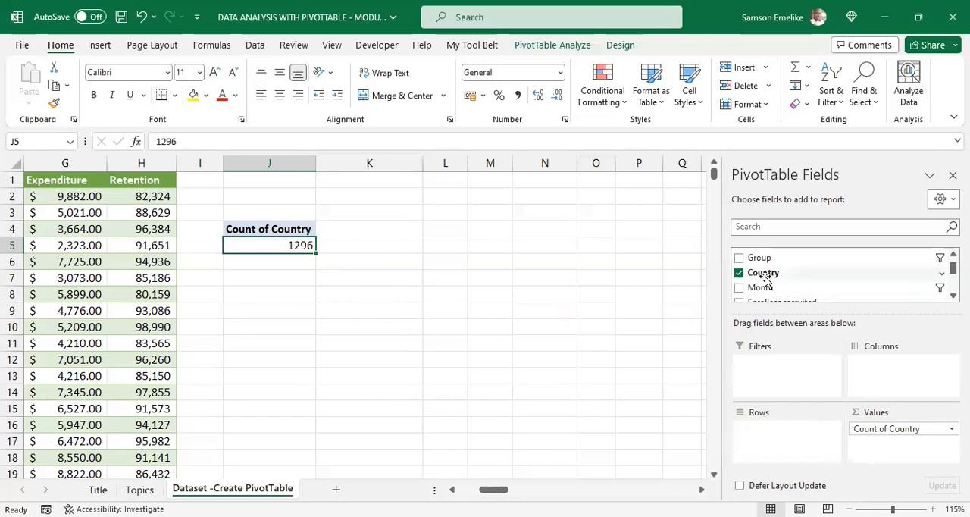
Step: Add Country to the Rows area and review the count for each country down to the Grand Total
drag(766, 279, 786, 446)
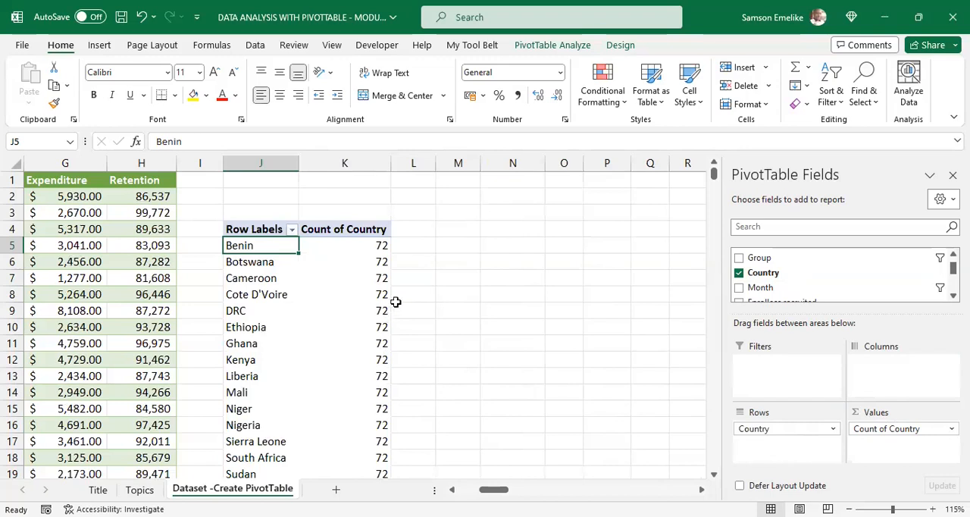
scroll(394, 301, down, 2)
scroll(395, 301, up, 2)
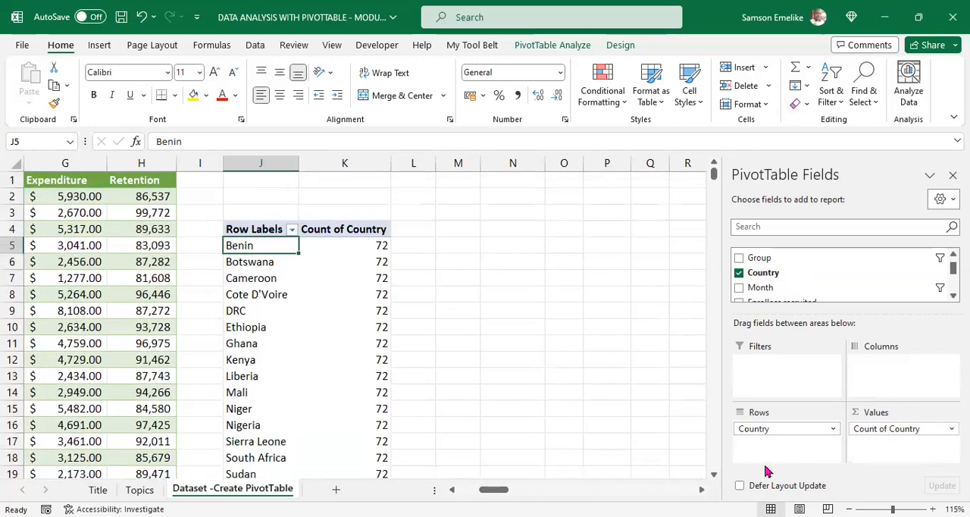
scroll(261, 285, down, 4)
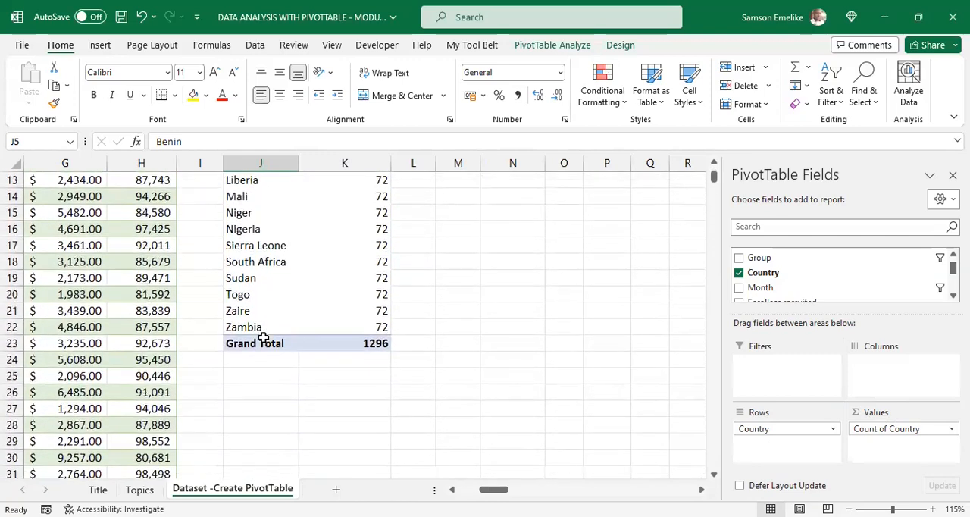
scroll(263, 337, up, 4)
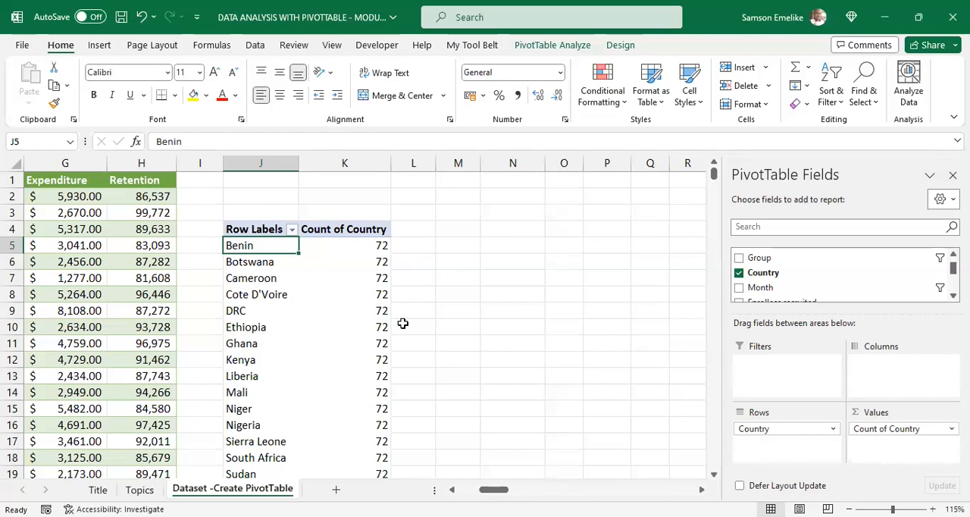
Step: Fill Country cells C4:C7 of the source dataset with yellow and replace their contents with Cameroon
drag(497, 489, 473, 489)
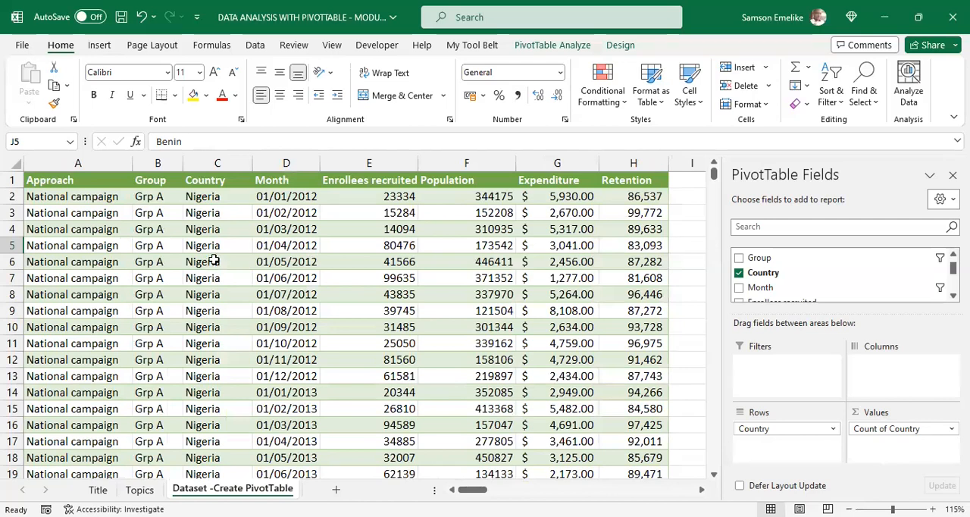
drag(208, 229, 215, 274)
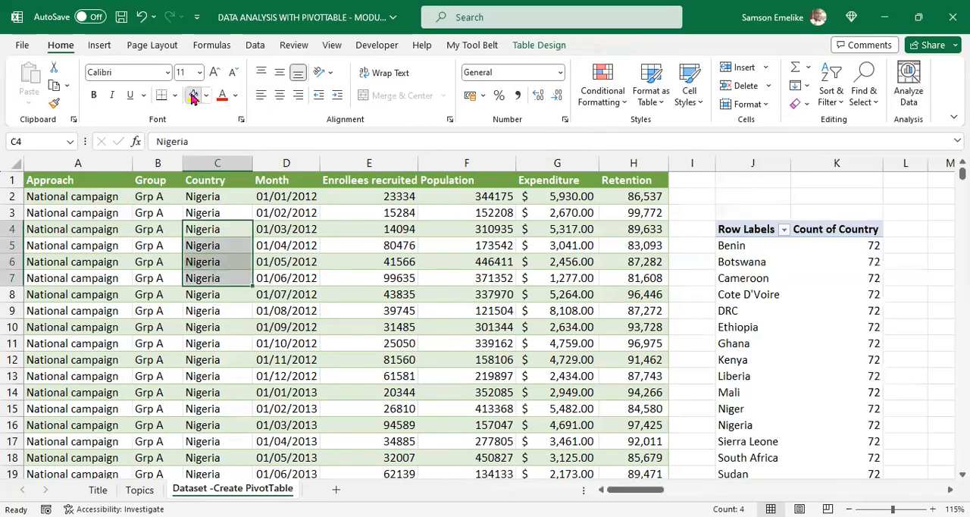
click(193, 95)
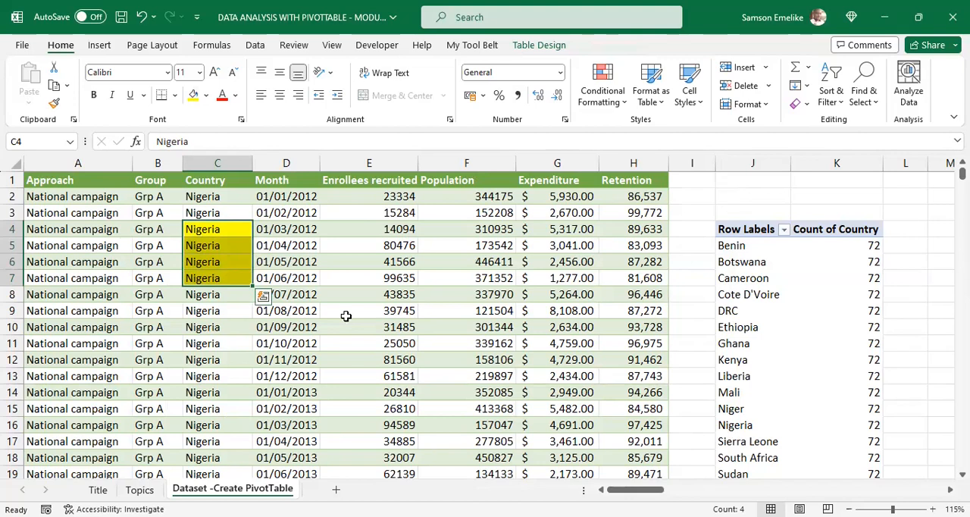
text(Cameroon)
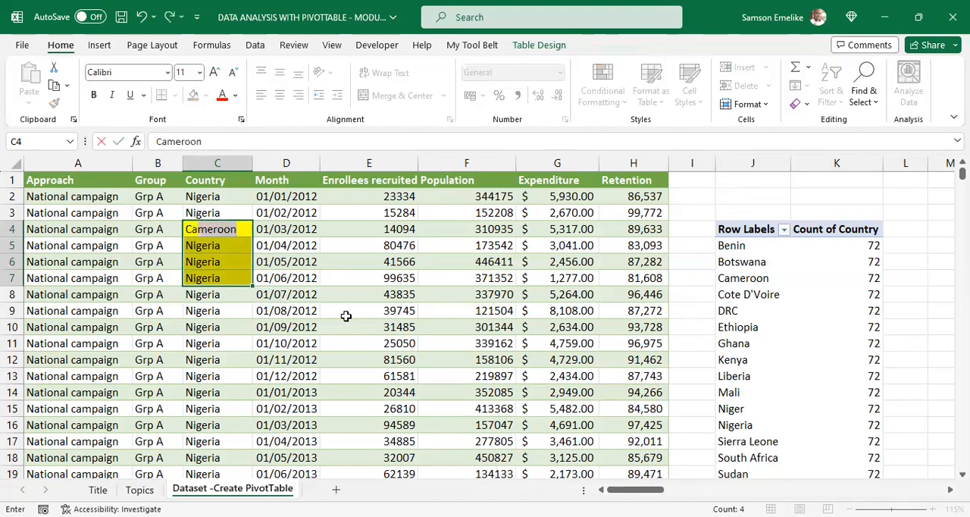
key(ctrl+Return)
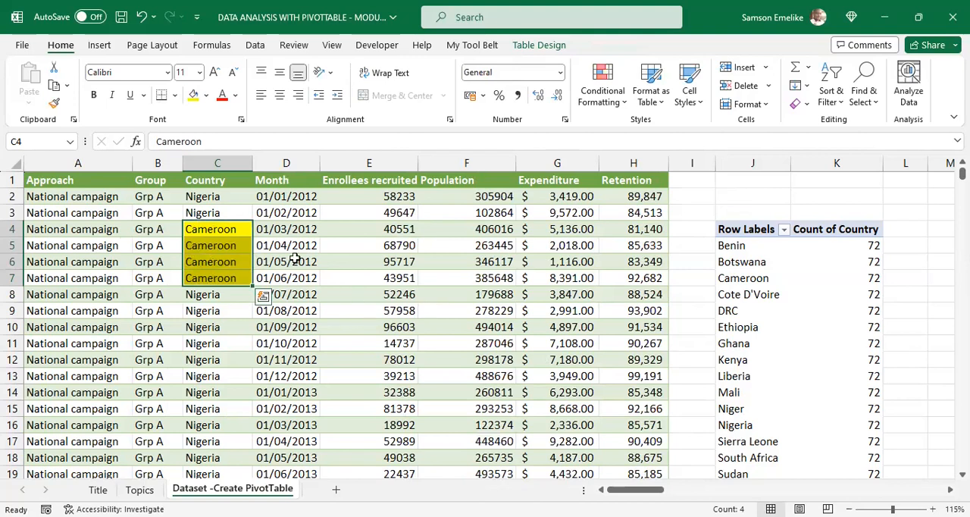
click(236, 305)
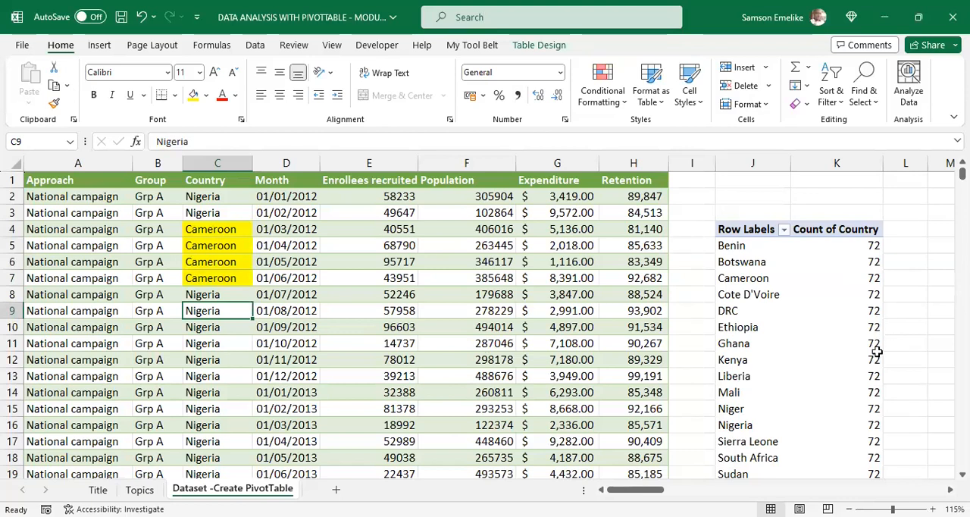
Step: Refresh the PivotTable from the edited dataset and select the Cameroon row with its count
mouse_move(875, 355)
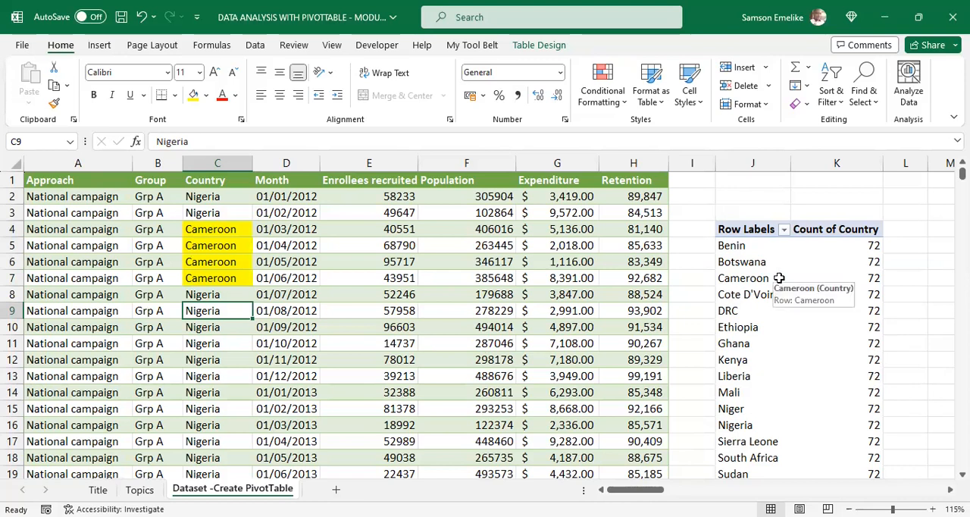
click(718, 261)
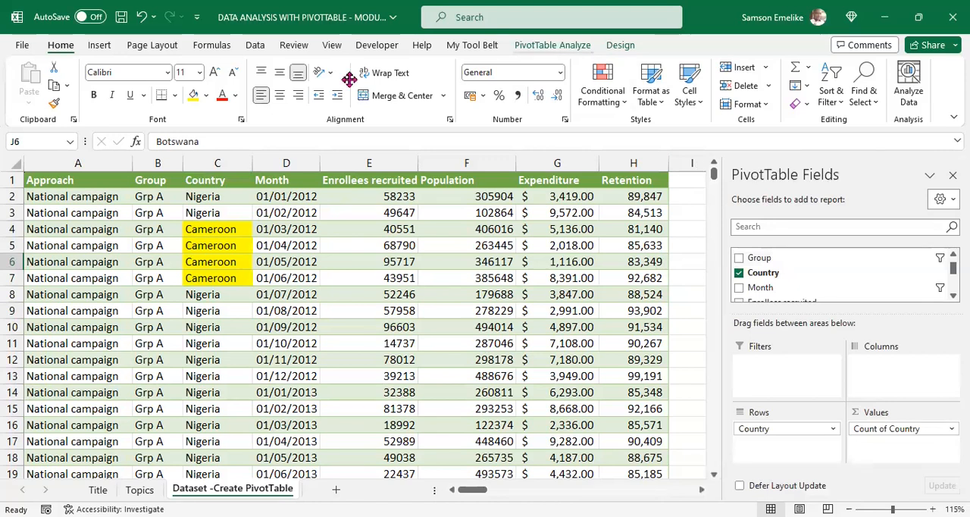
click(552, 45)
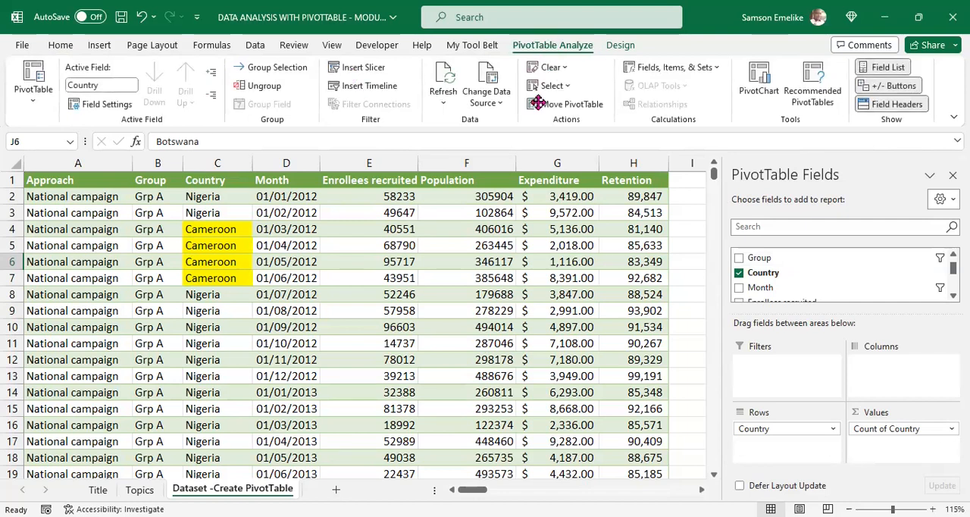
click(443, 108)
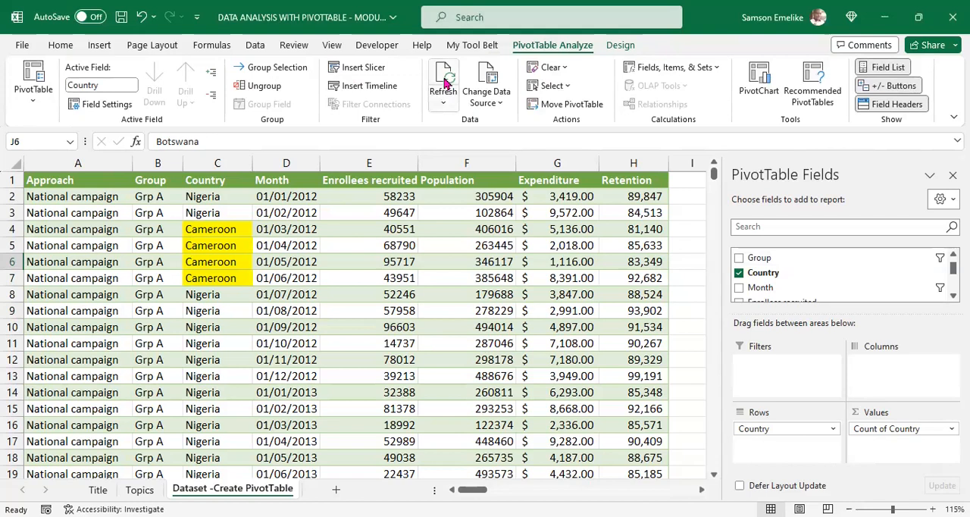
click(448, 76)
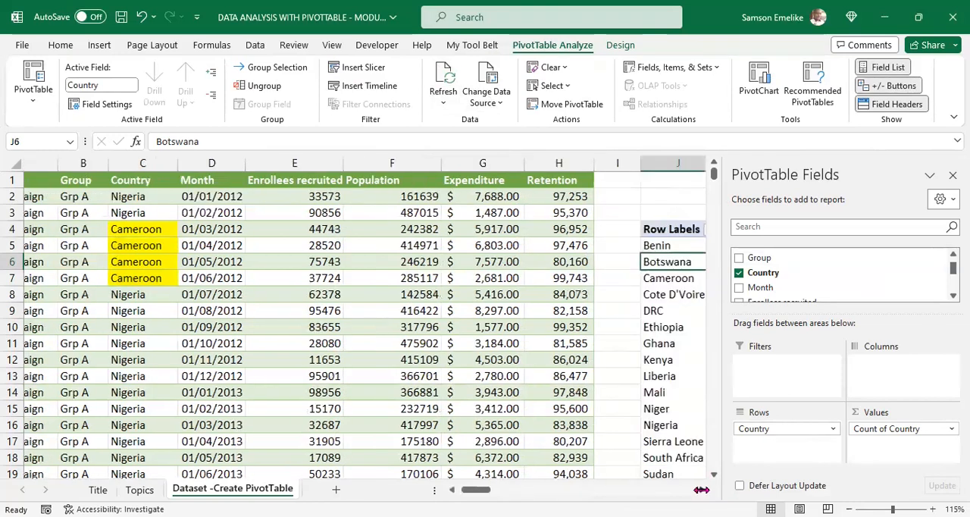
scroll(701, 491, right, 5)
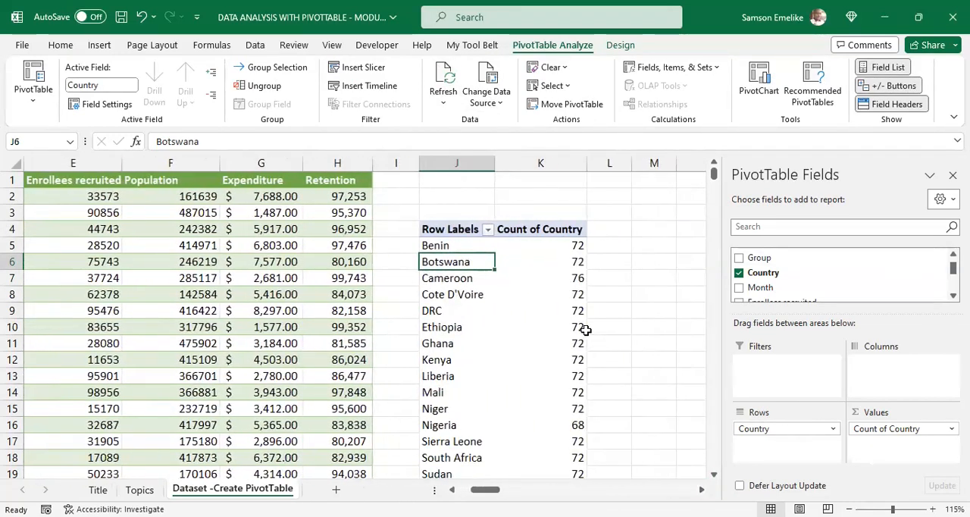
drag(460, 280, 541, 282)
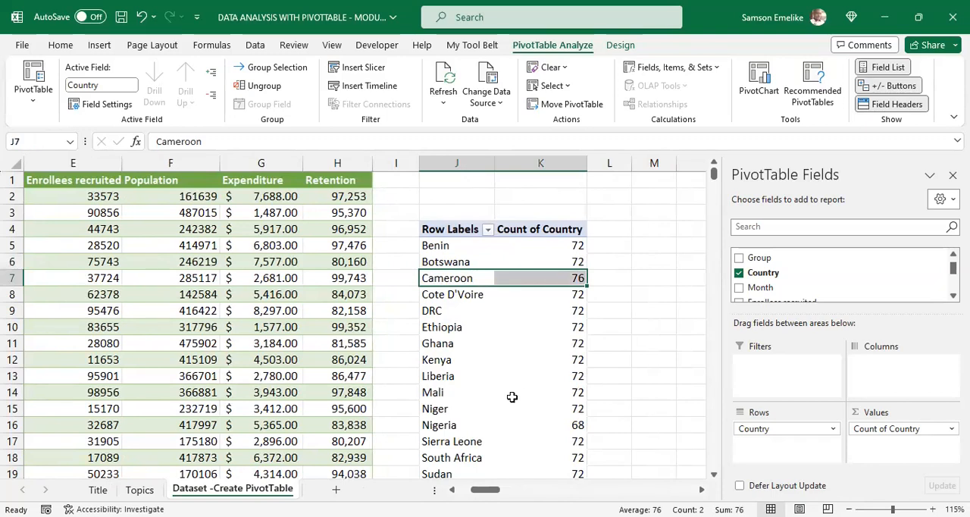
Step: Compare Nigeria's count in the refreshed PivotTable with the counts of the other countries, including Benin and Botswana
drag(450, 427, 555, 427)
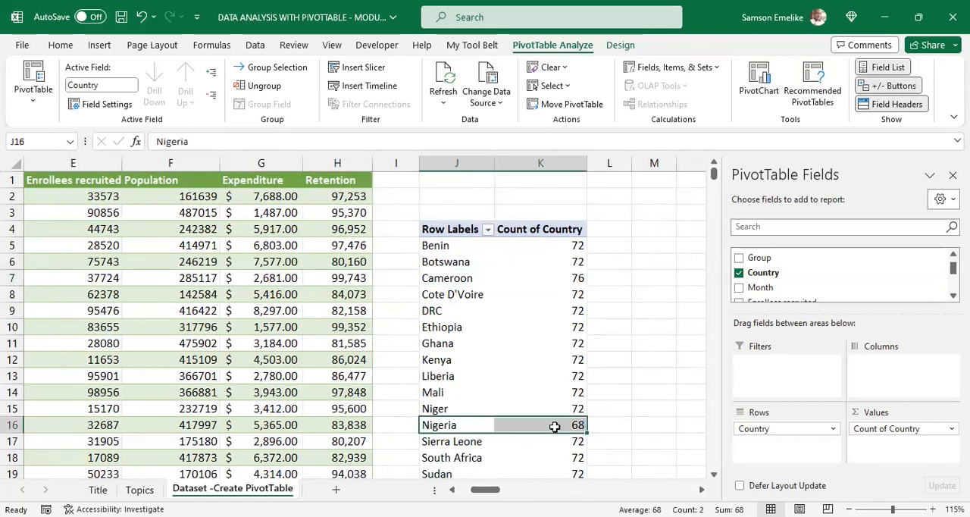
mouse_move(560, 425)
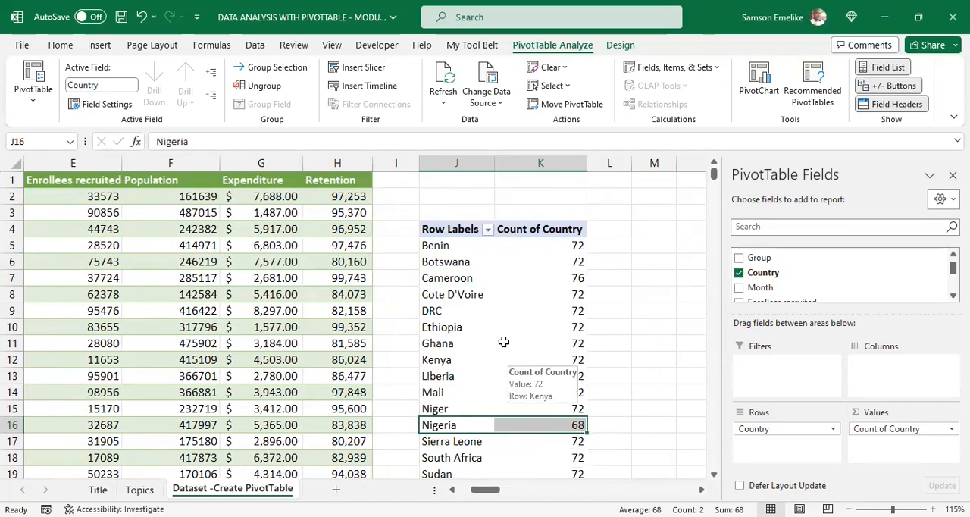
click(489, 294)
mouse_move(498, 410)
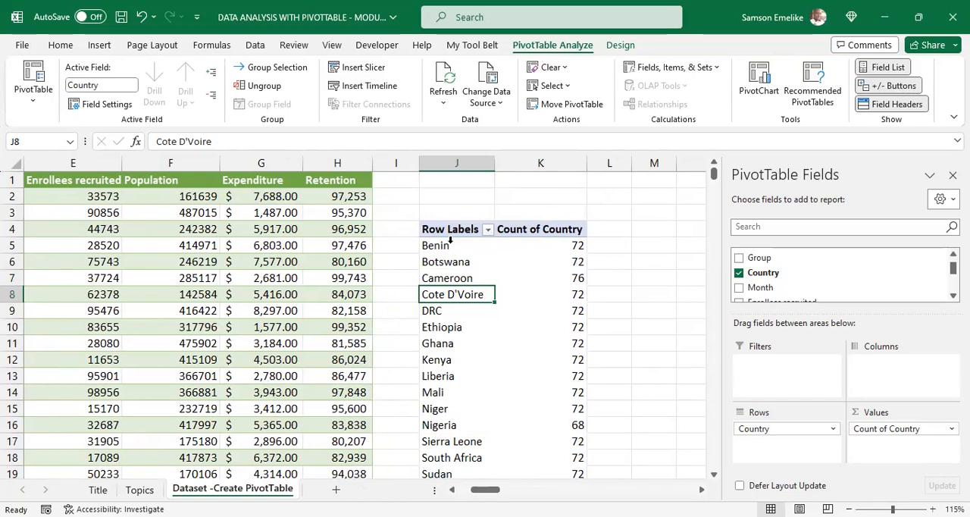
drag(449, 247, 453, 261)
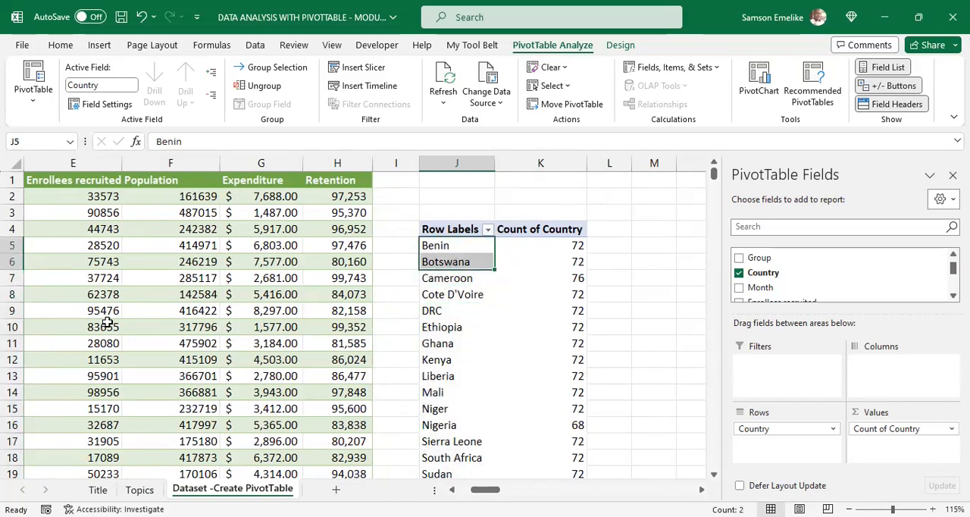
click(548, 364)
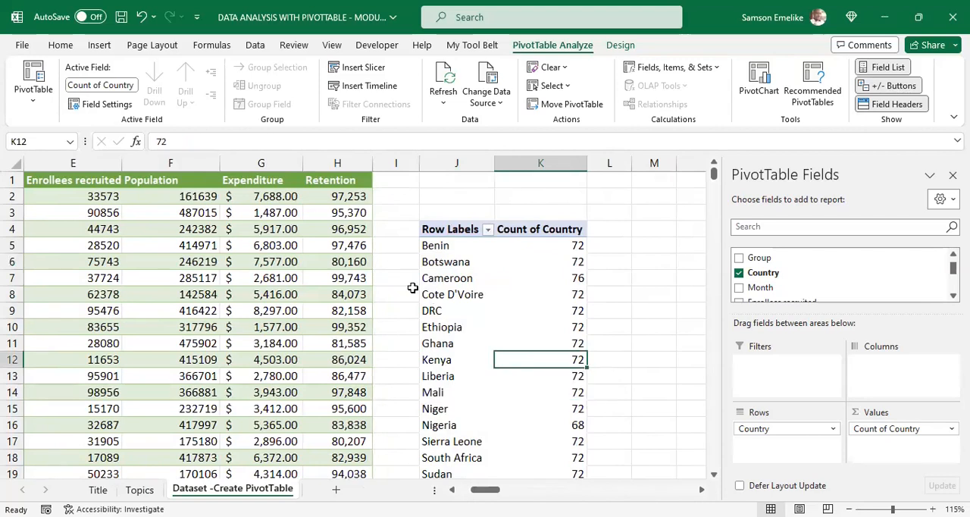
Step: Select Botswana's count in the PivotTable and look over the design and analysis tools available for it
key(alt+Tab)
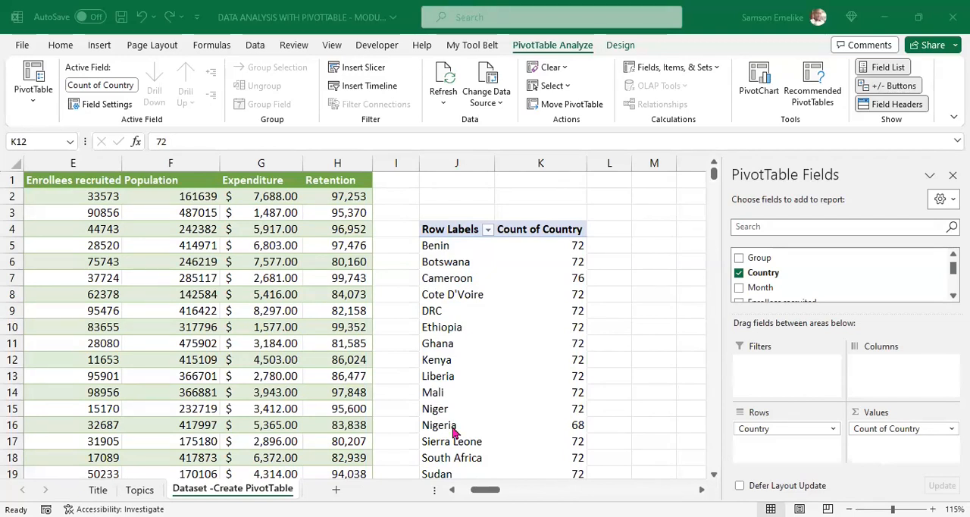
click(520, 269)
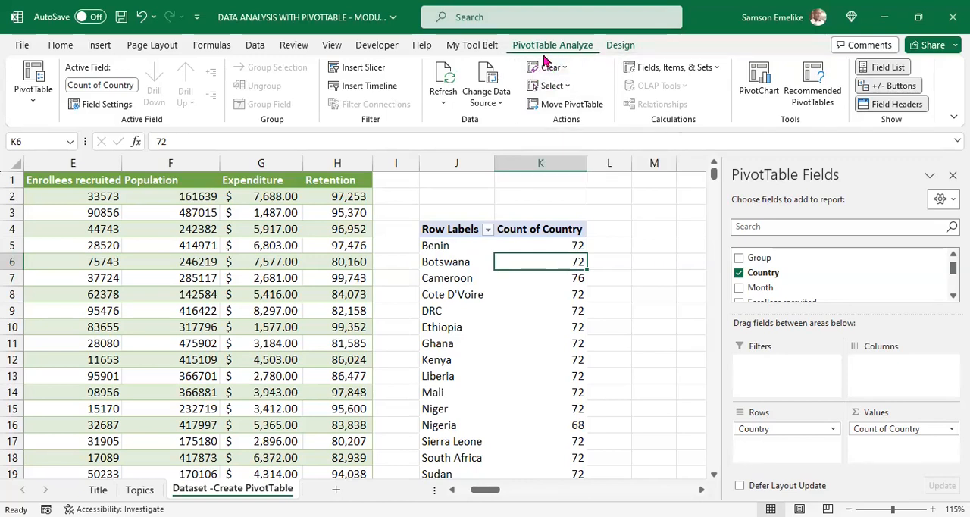
click(621, 47)
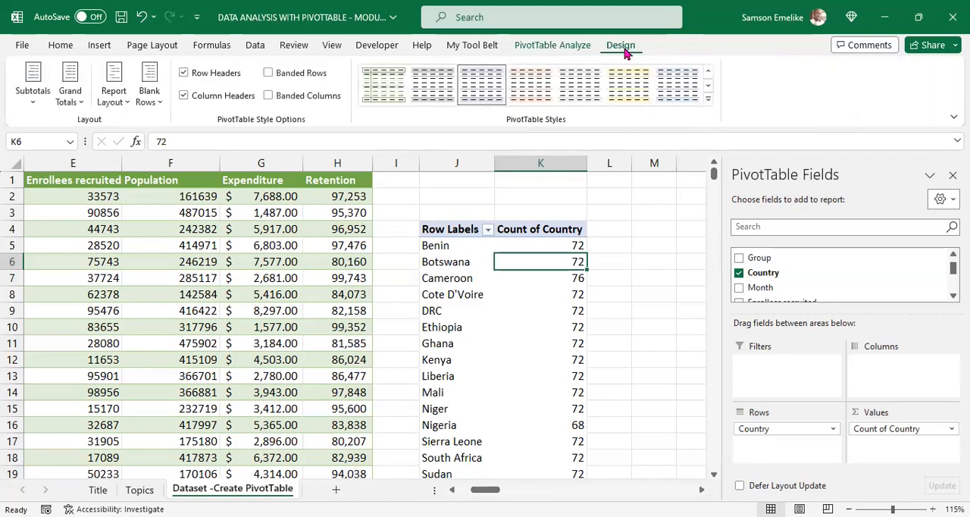
click(554, 47)
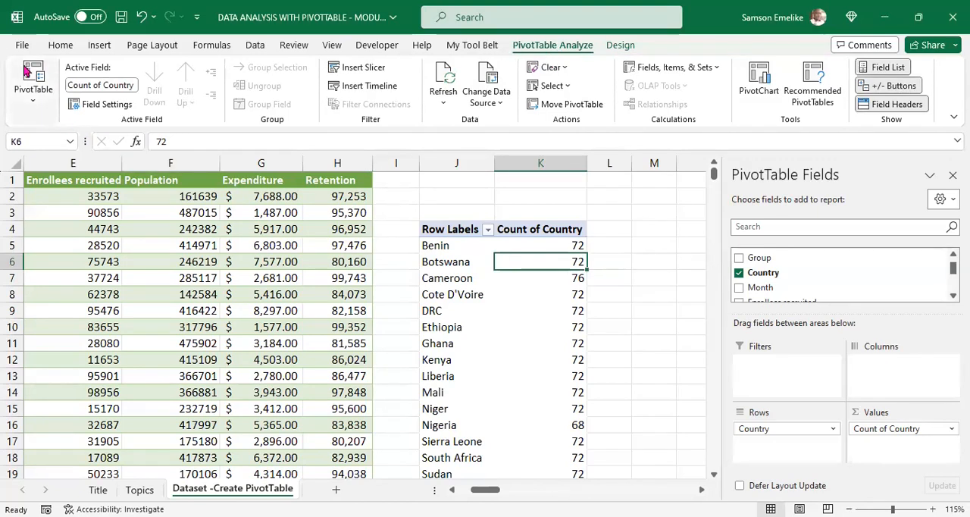
Step: Rename the PivotTable as Demo PVT
click(38, 108)
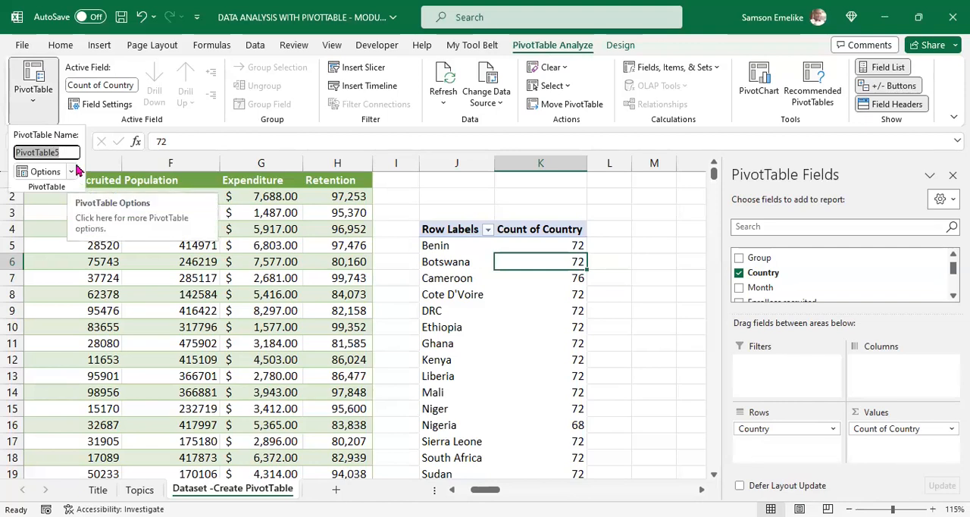
text(Demo)
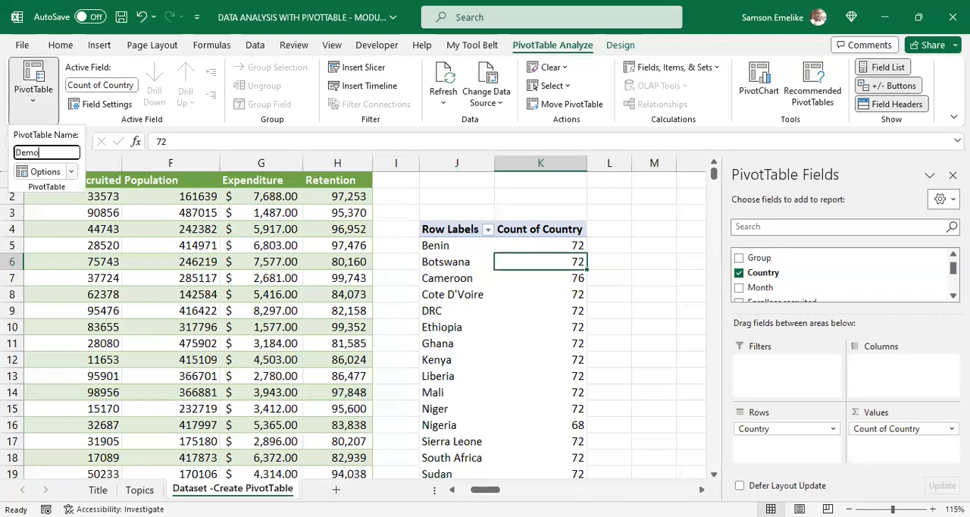
text( PVT)
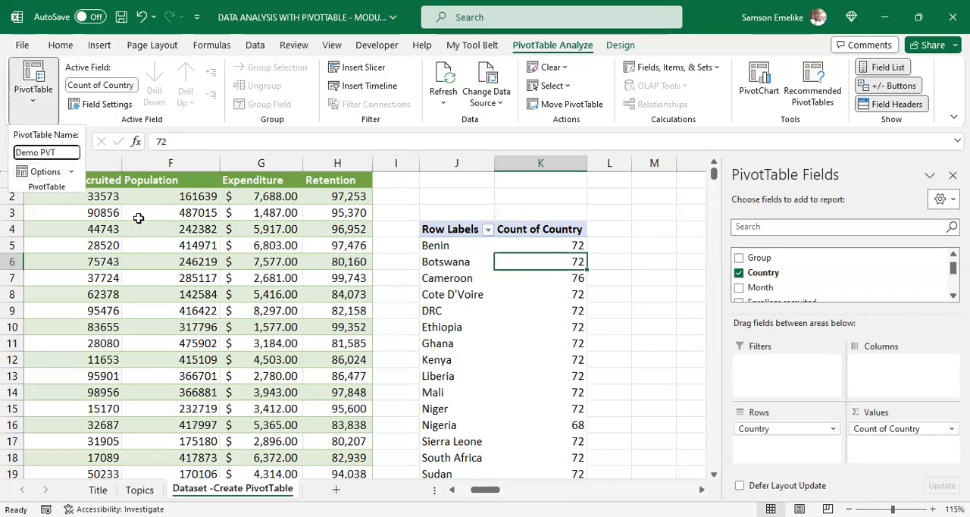
click(138, 219)
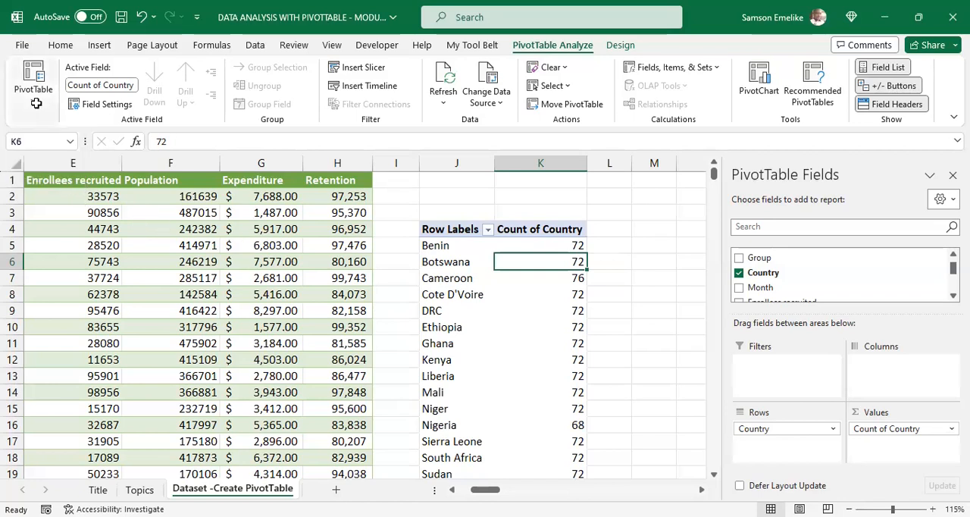
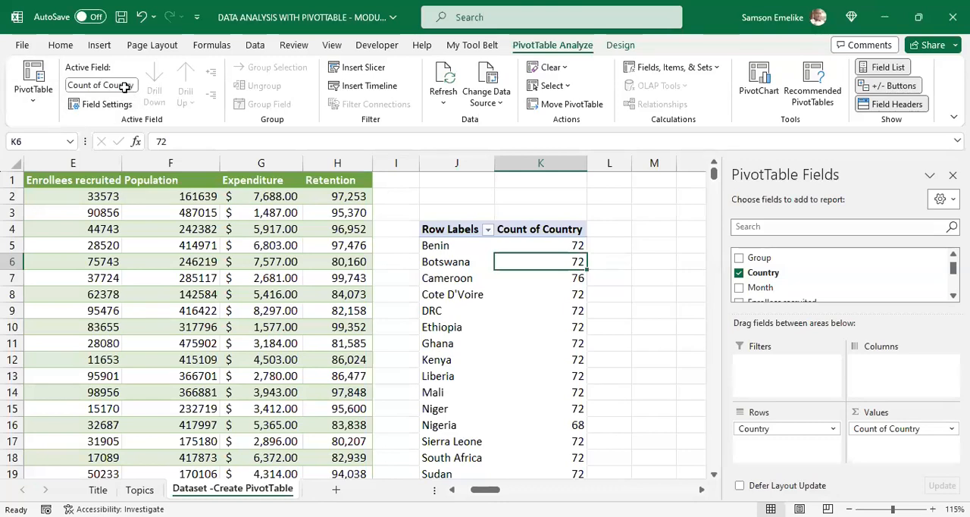
Step: Set the custom name of the PivotTable's Country row field to Name of Country
click(124, 87)
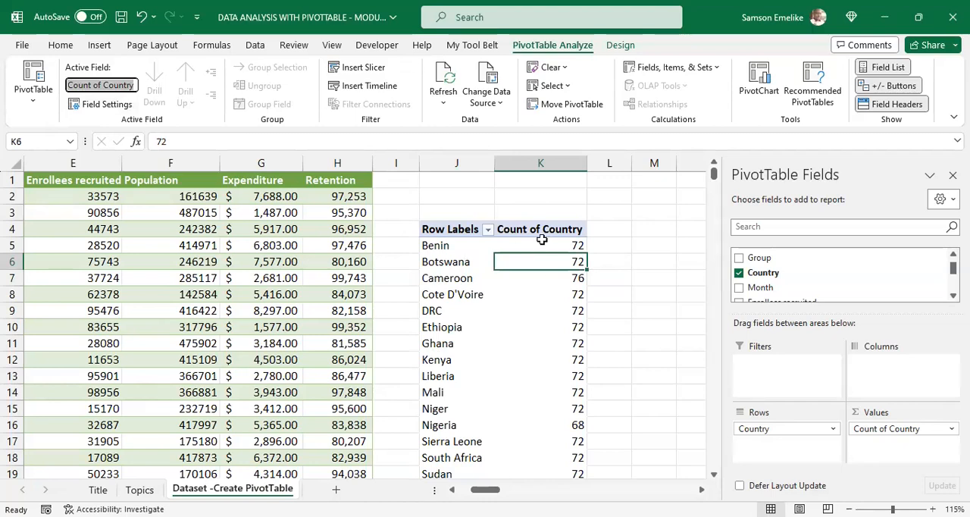
click(464, 264)
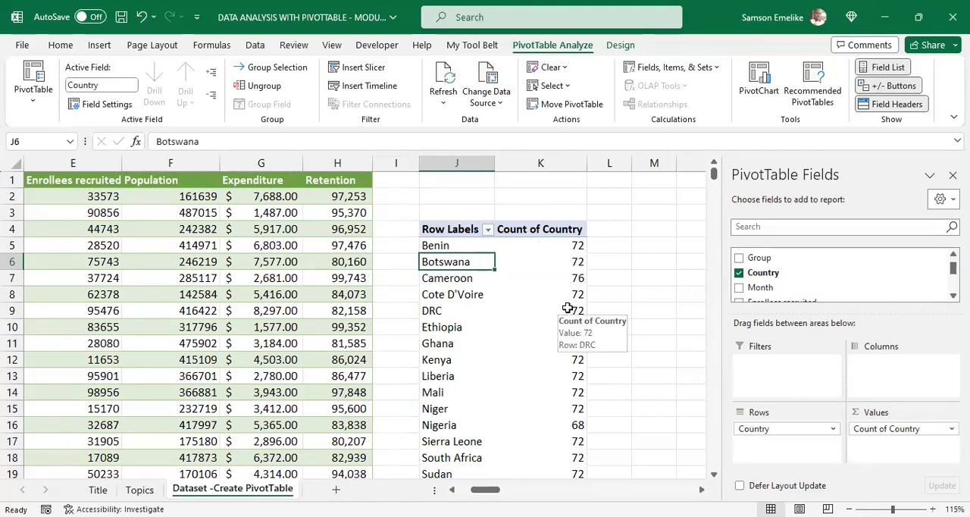
click(115, 105)
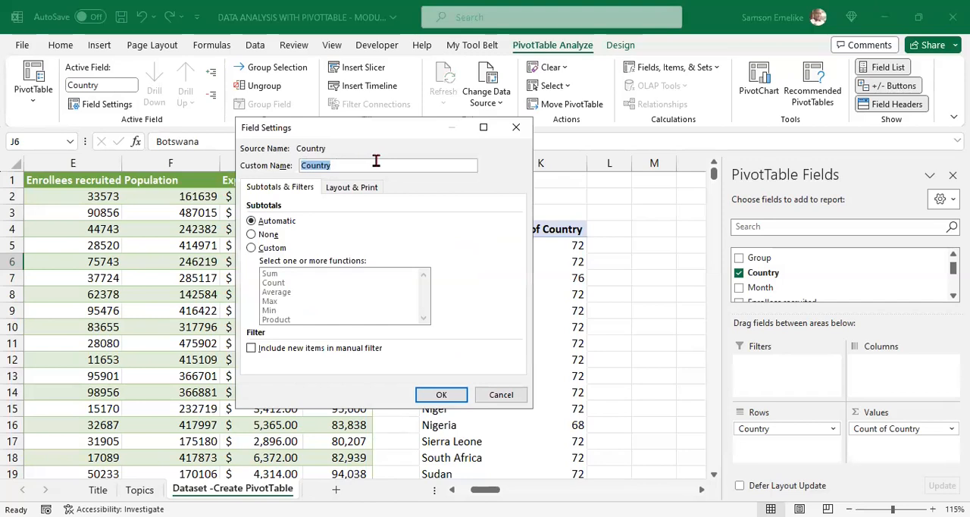
text(-)
key(BackSpace)
text(Name of Country)
key(Return)
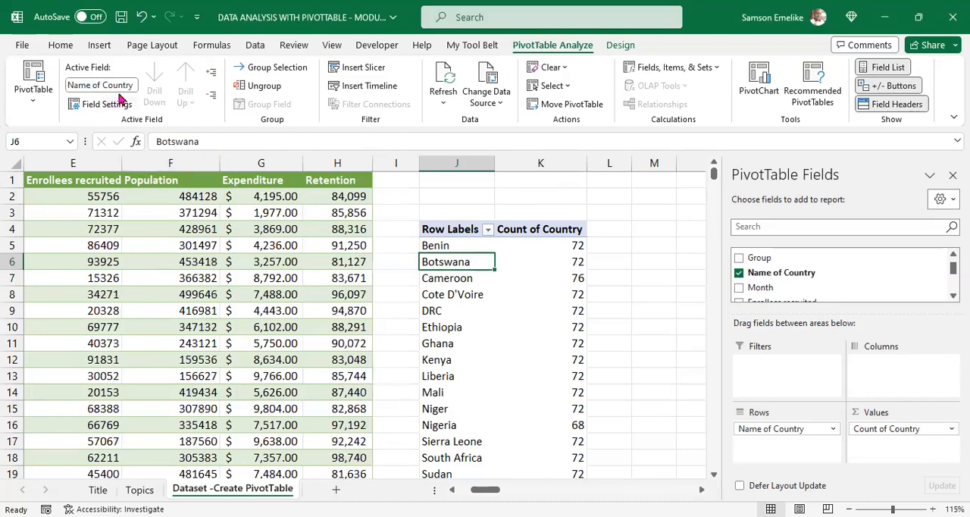
Step: Refresh the PivotTable and rename the Count of Country header as Name of Country with a trailing space
click(562, 255)
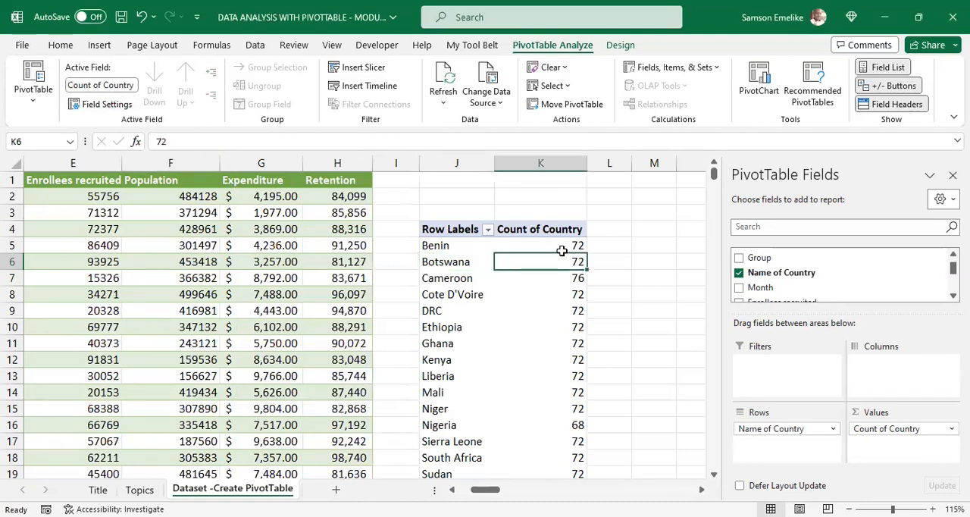
click(448, 79)
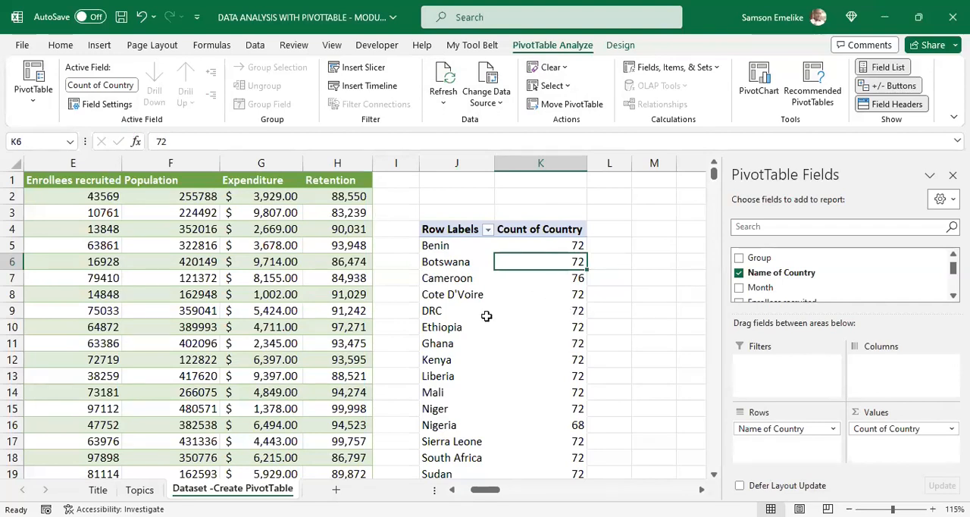
click(530, 229)
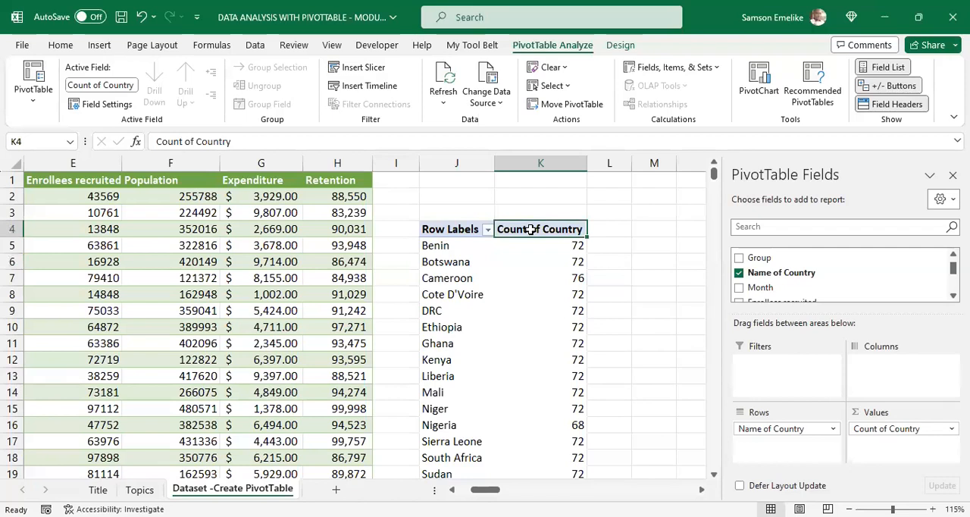
text(Nam)
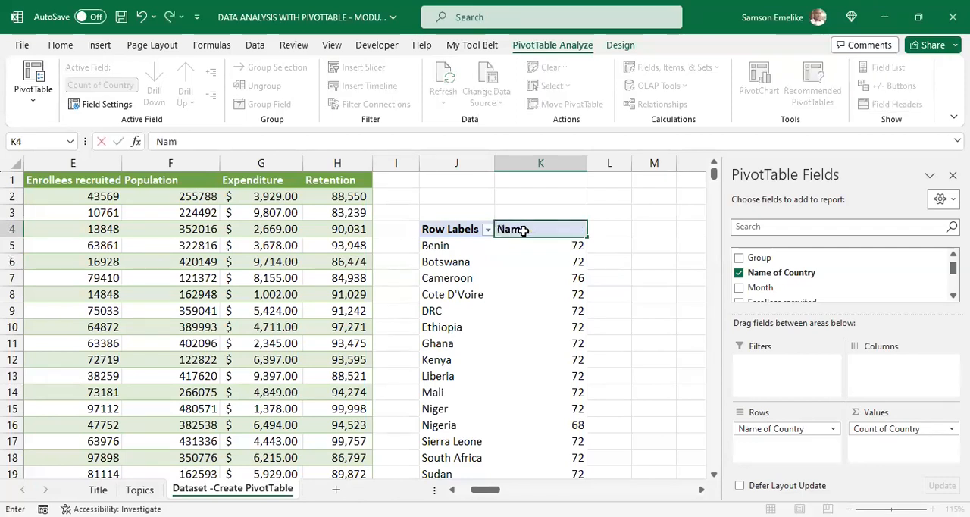
text(e of Country)
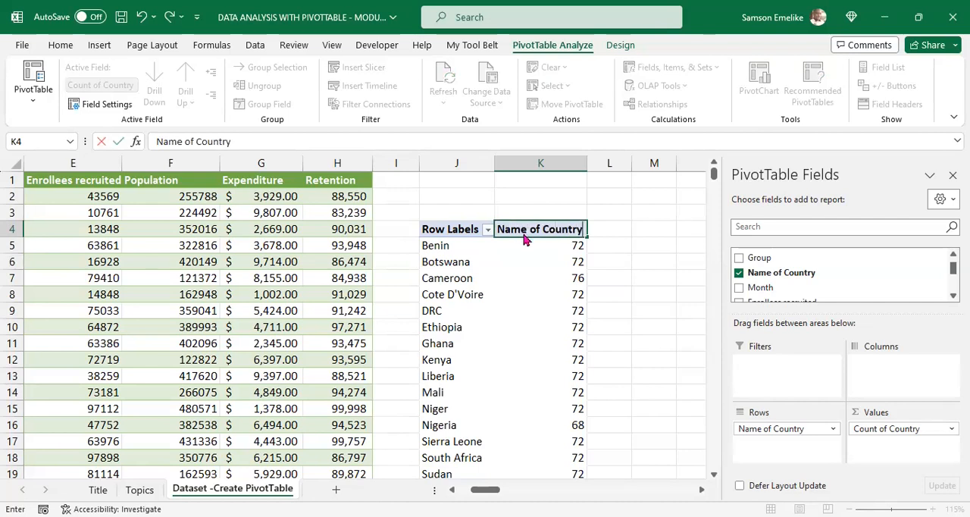
key(Return)
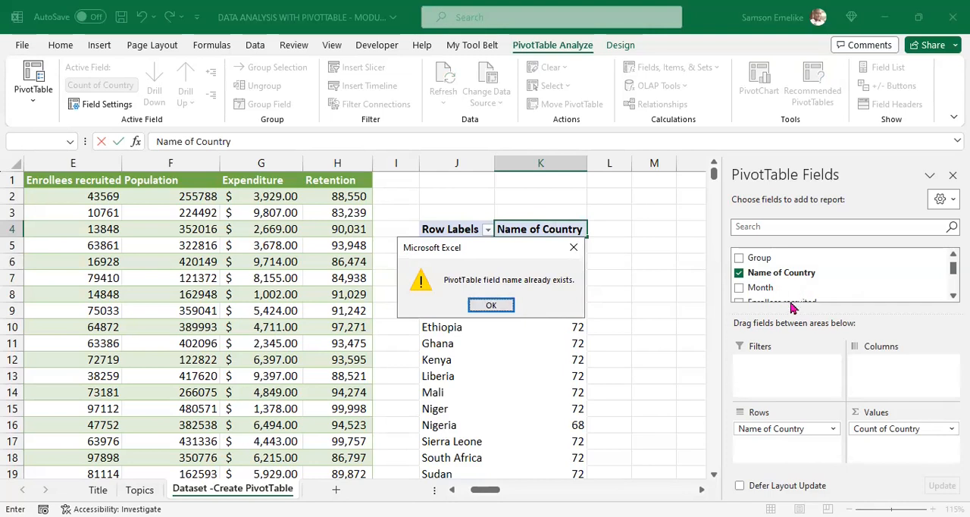
click(490, 307)
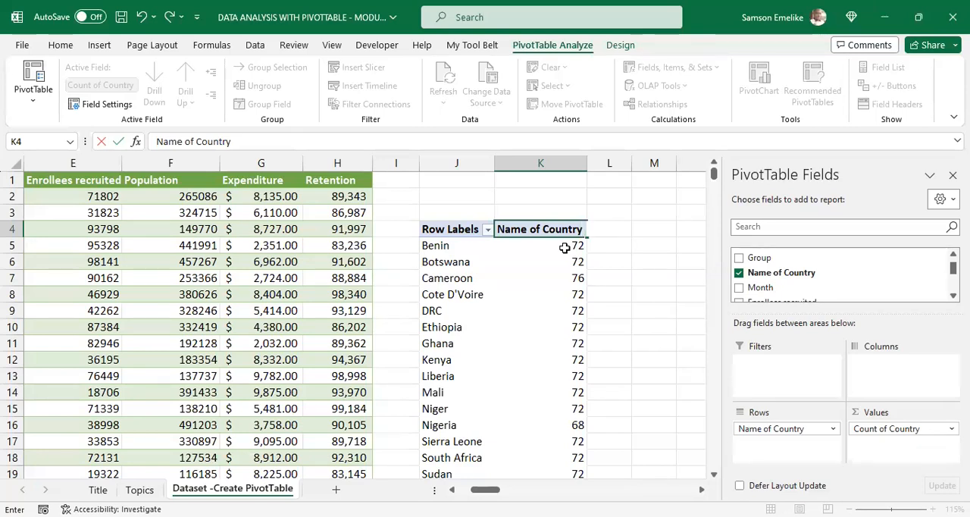
key(Return)
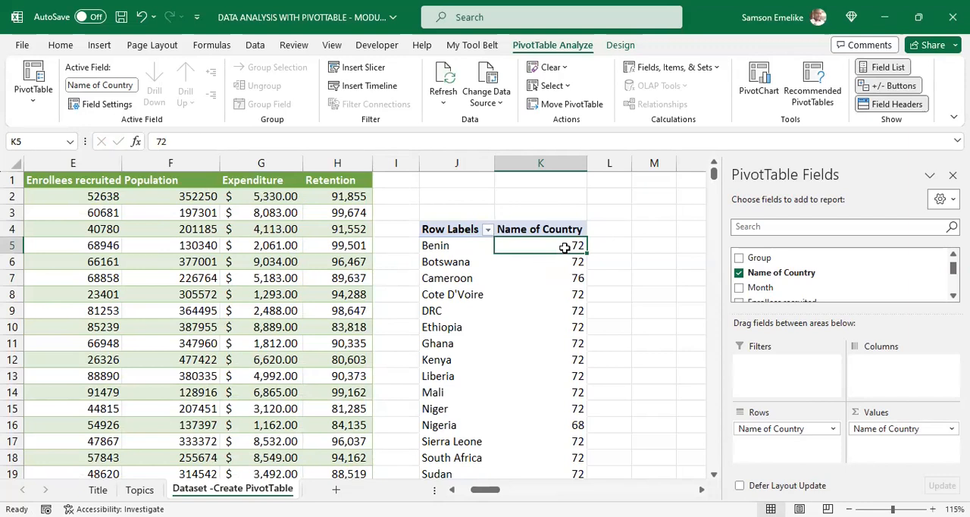
Step: Try the count column header as Name of Country without the trailing space, and enter it again with the space
click(578, 229)
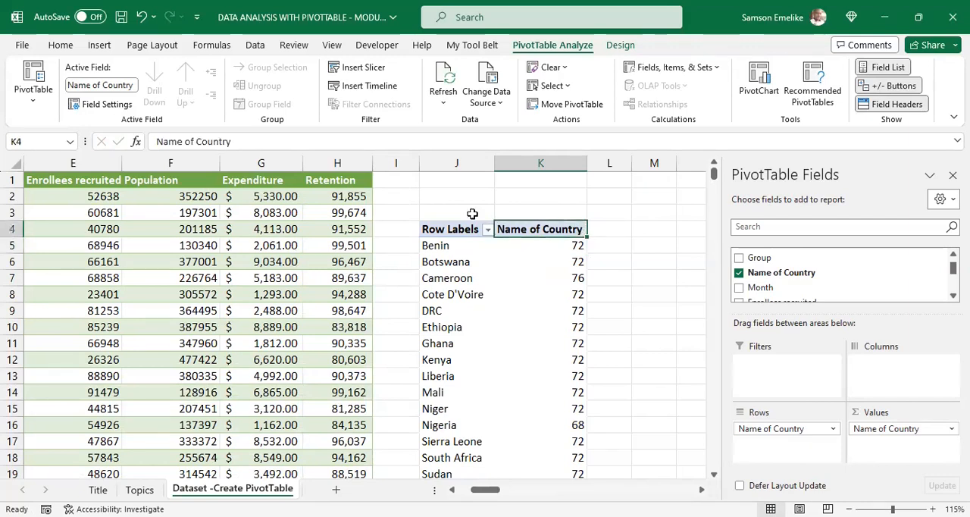
click(292, 144)
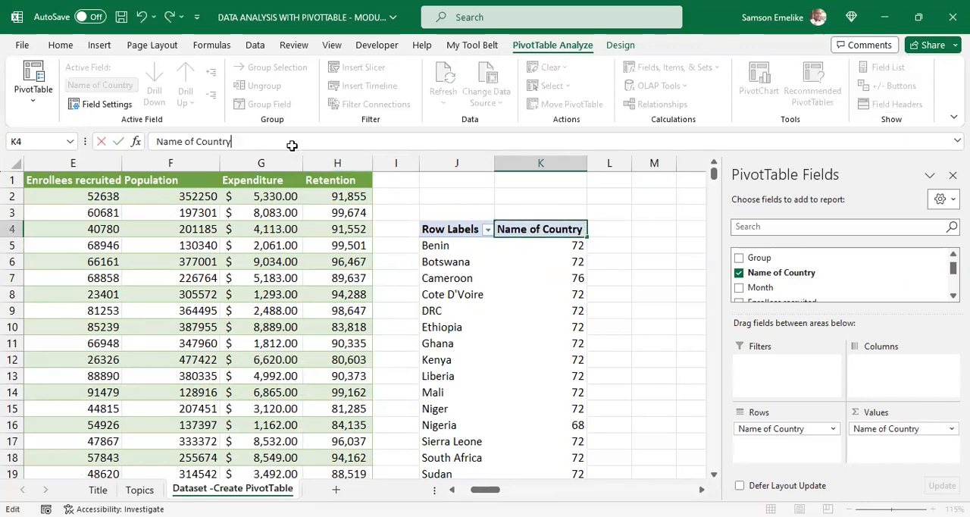
key(Return)
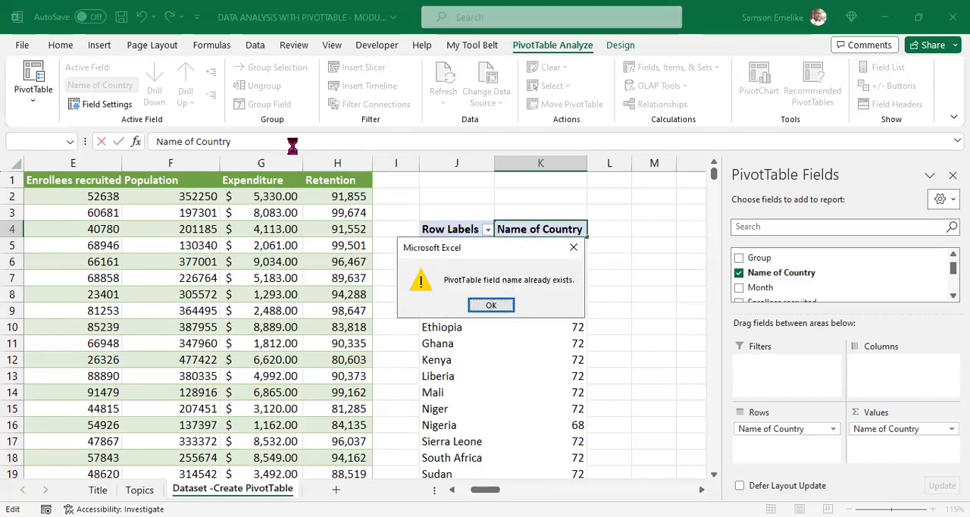
key(Return)
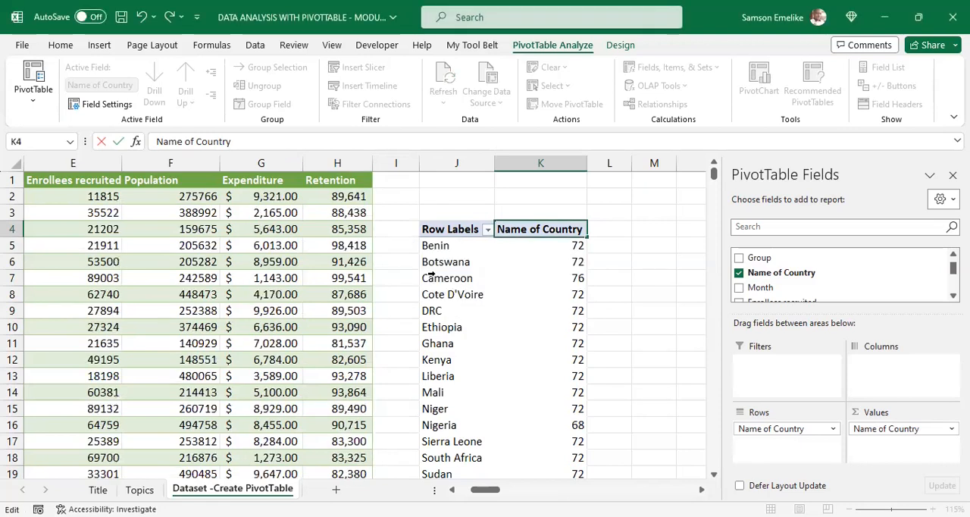
click(461, 230)
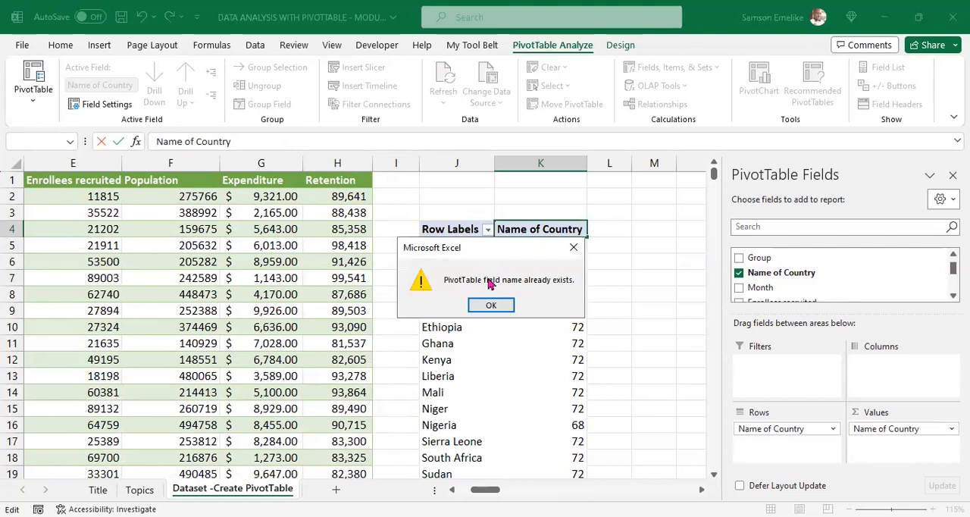
click(491, 305)
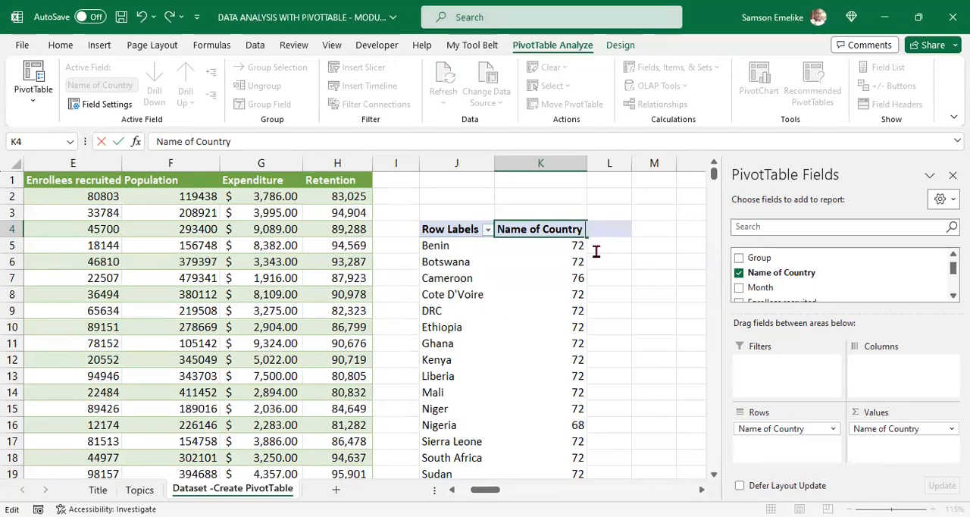
key(Return)
Step: Rename the PivotTable's Row Labels header as Country
click(457, 229)
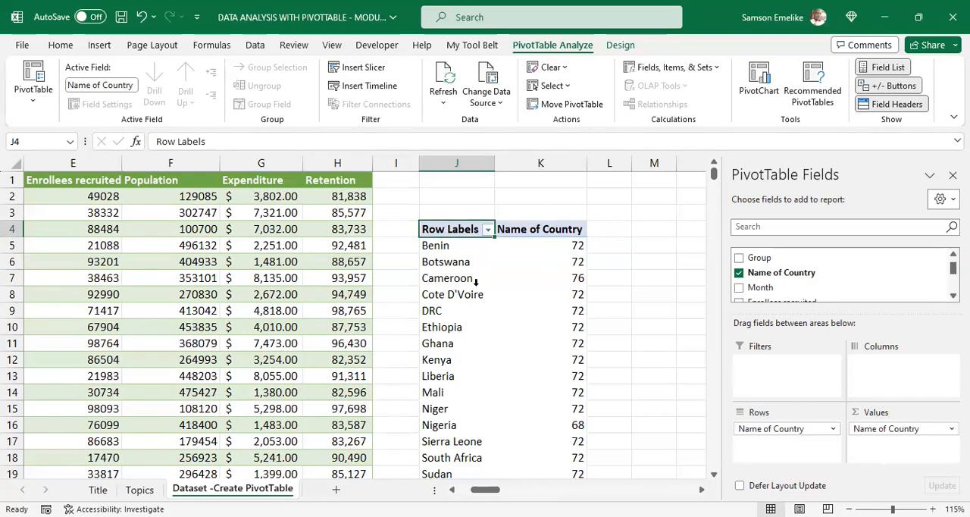
text(Country)
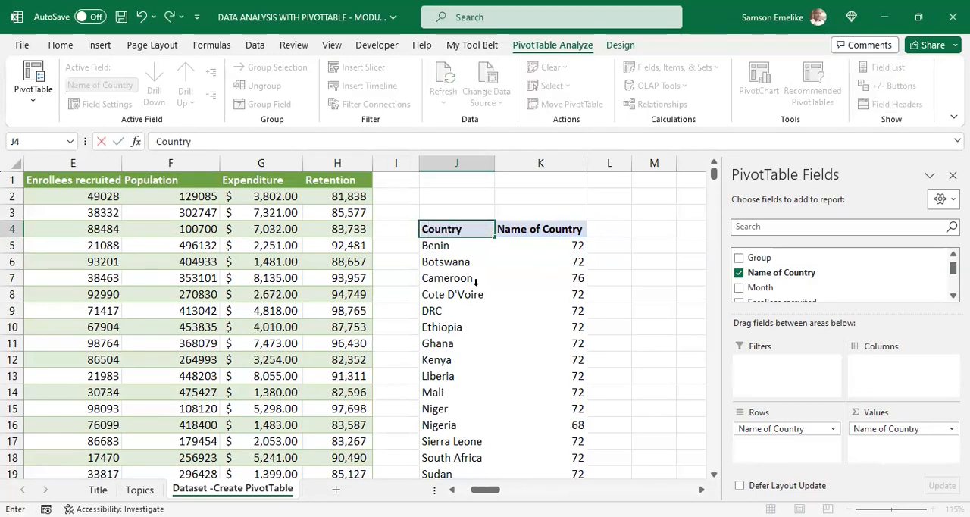
key(Return)
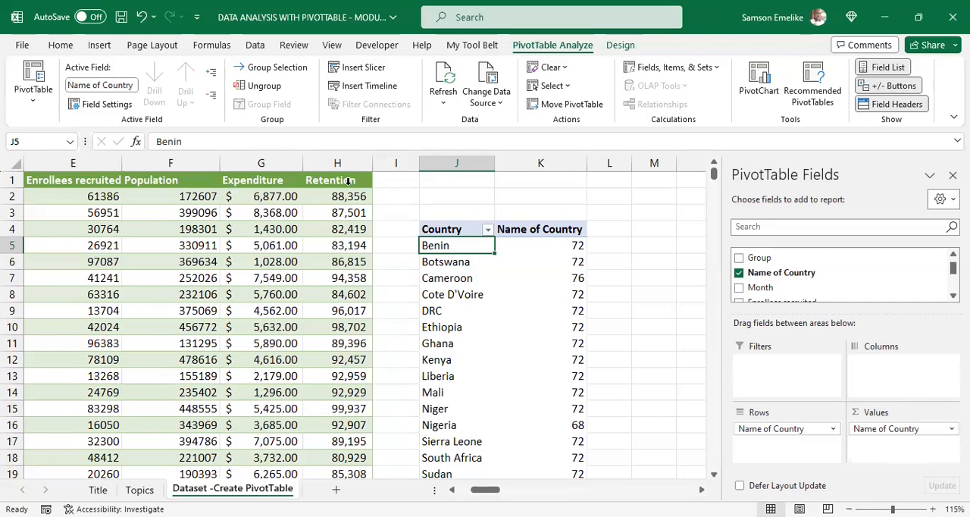
Step: Add the Month field to the PivotTable's columns and group its dates by Quarters only
click(569, 247)
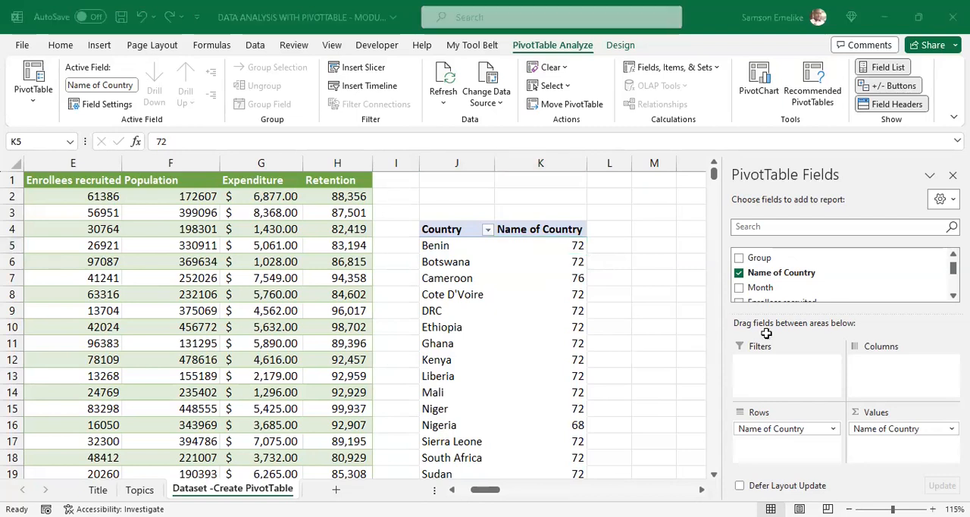
drag(764, 288, 878, 383)
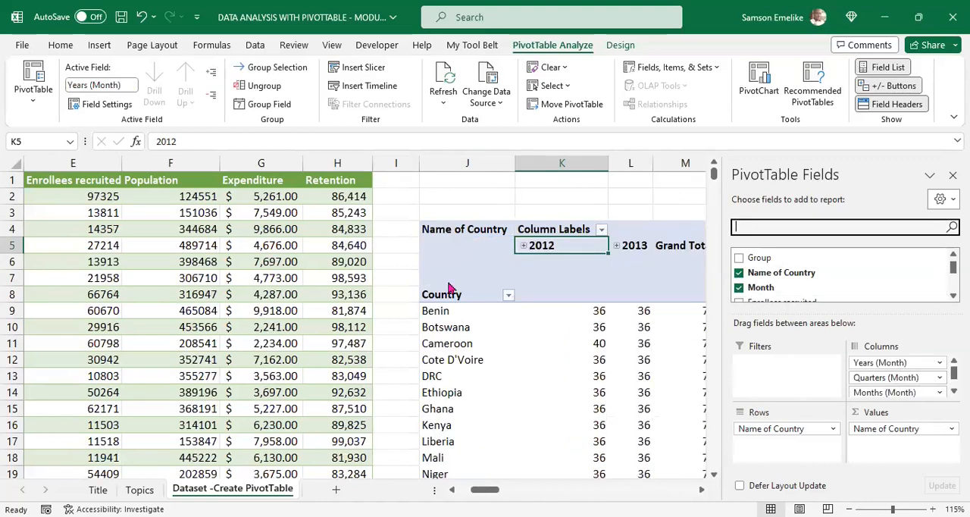
click(259, 104)
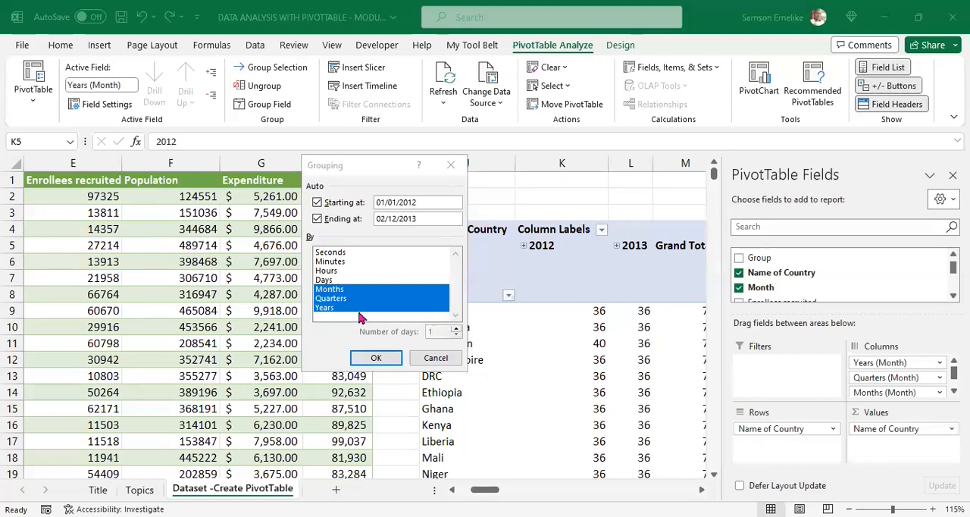
click(333, 306)
click(333, 299)
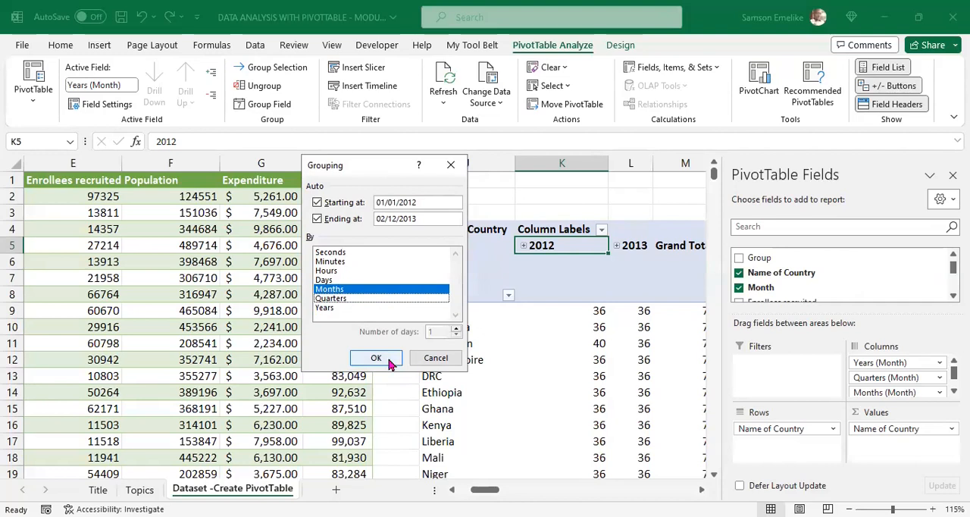
click(340, 298)
click(343, 289)
click(383, 358)
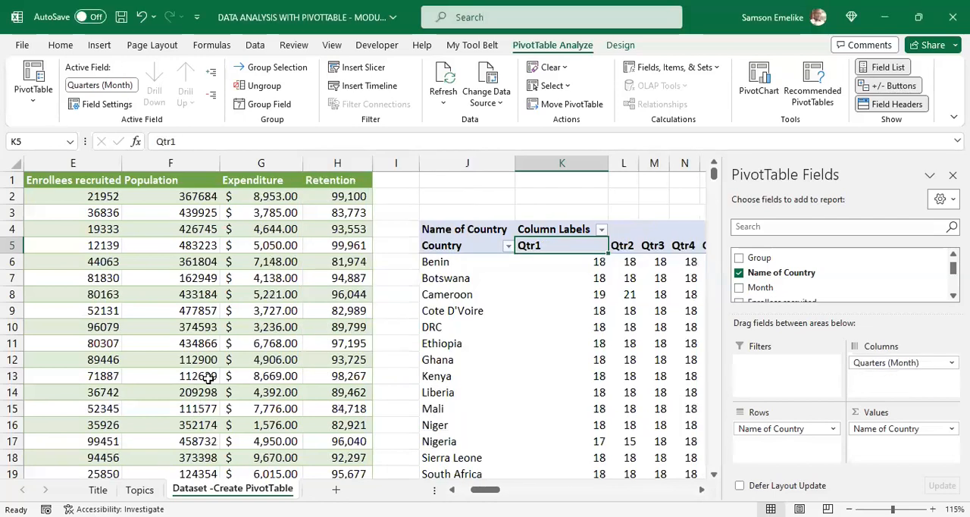
Step: Replace the country count in the PivotTable's values with the sum of Expenditure
mouse_move(496, 489)
mouse_down()
mouse_move(512, 491)
mouse_move(494, 490)
mouse_up()
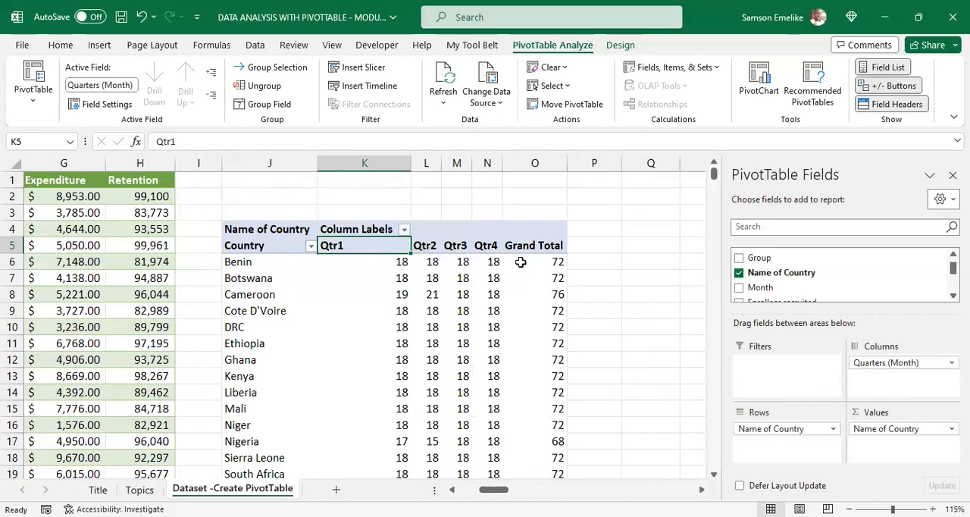
mouse_move(521, 262)
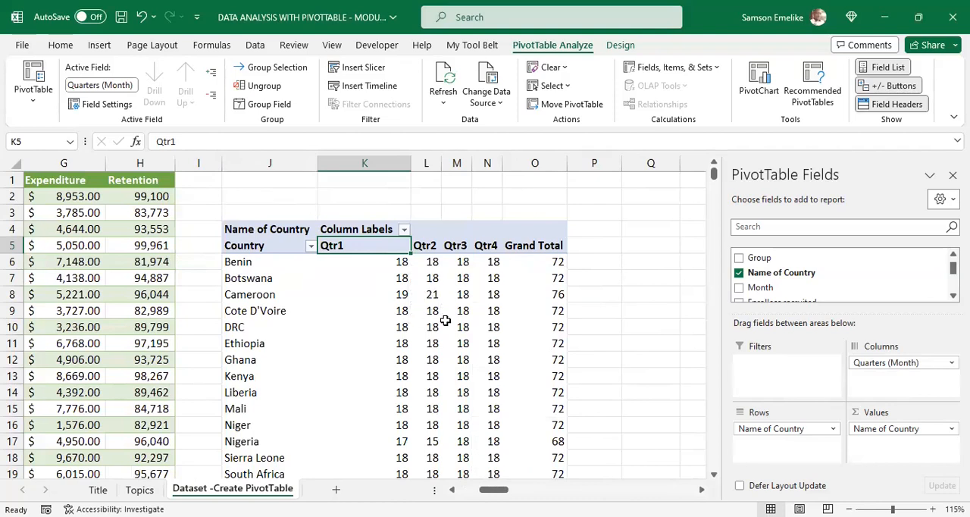
click(429, 300)
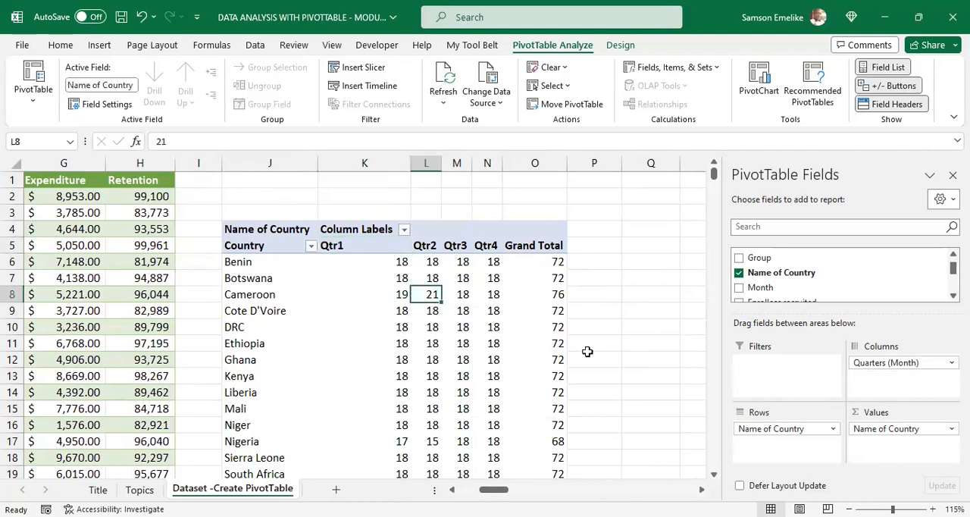
drag(888, 434, 675, 449)
scroll(815, 274, down, 1)
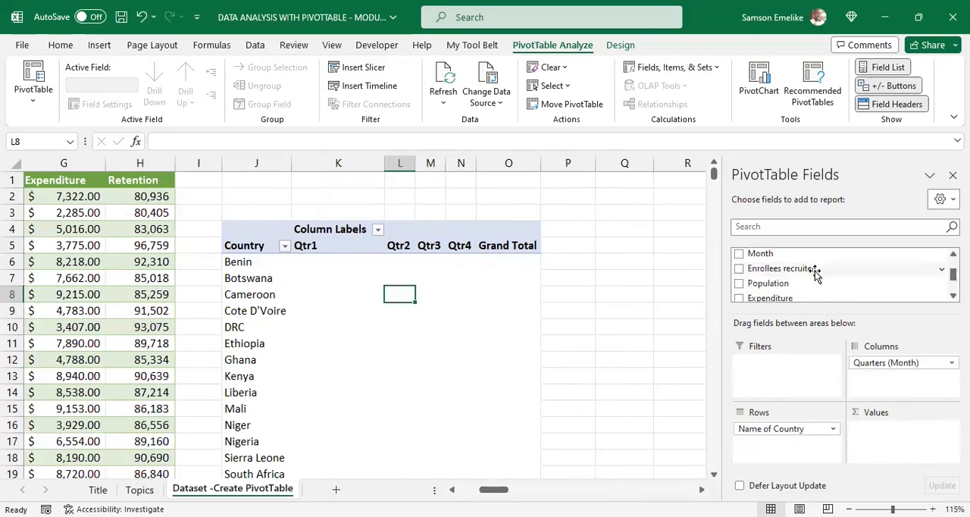
scroll(796, 288, down, 1)
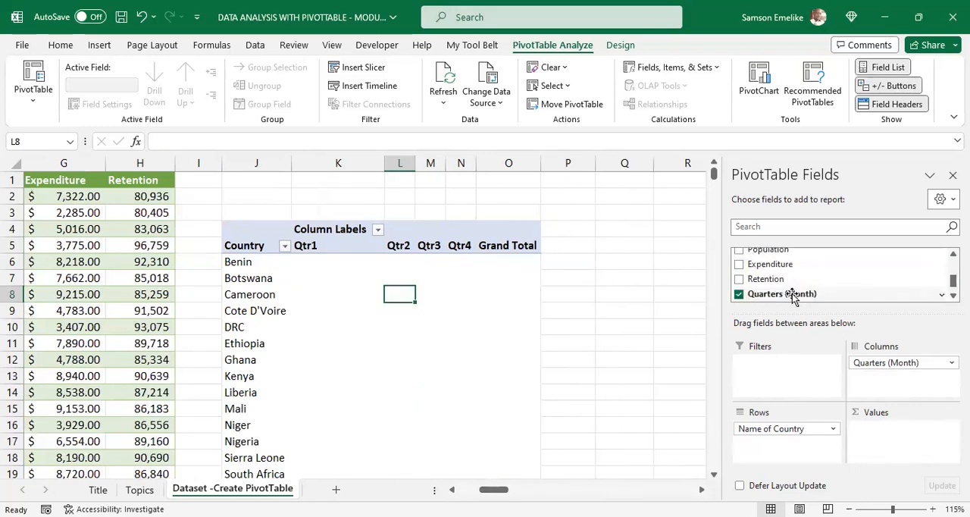
drag(778, 269, 892, 444)
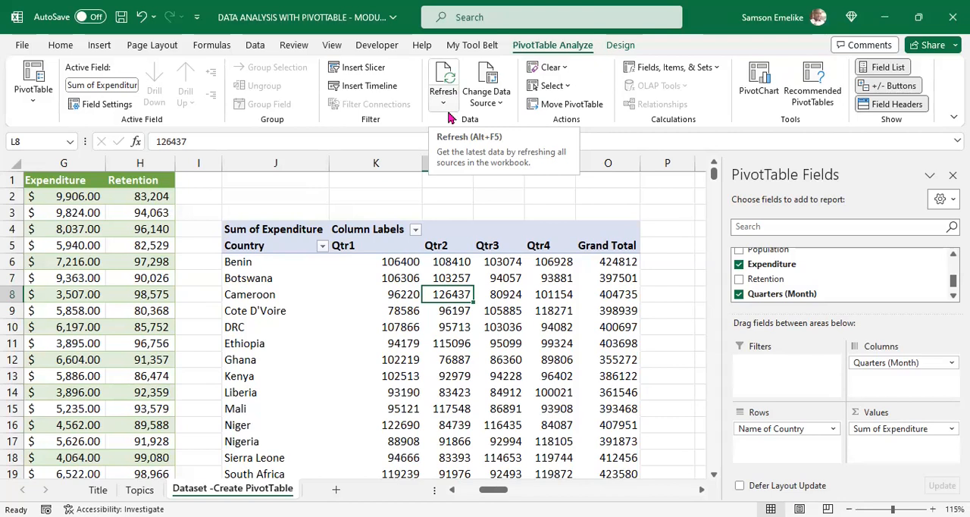
Step: Review the table range set as the PivotTable's data source and leave it as it is
click(500, 104)
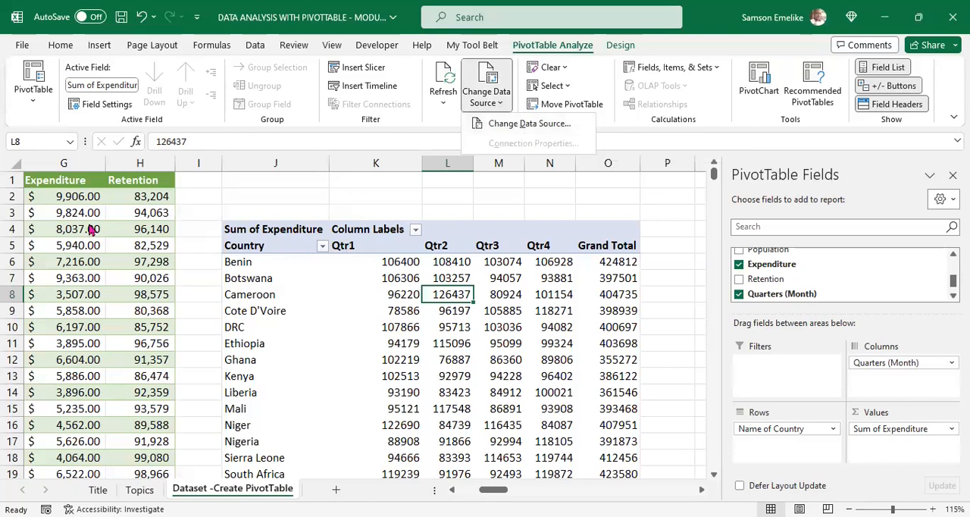
click(461, 490)
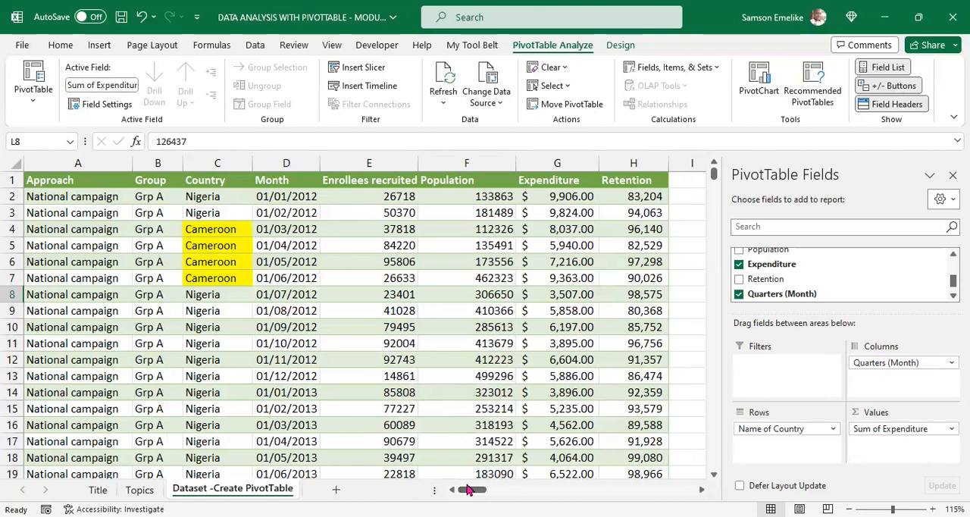
click(490, 81)
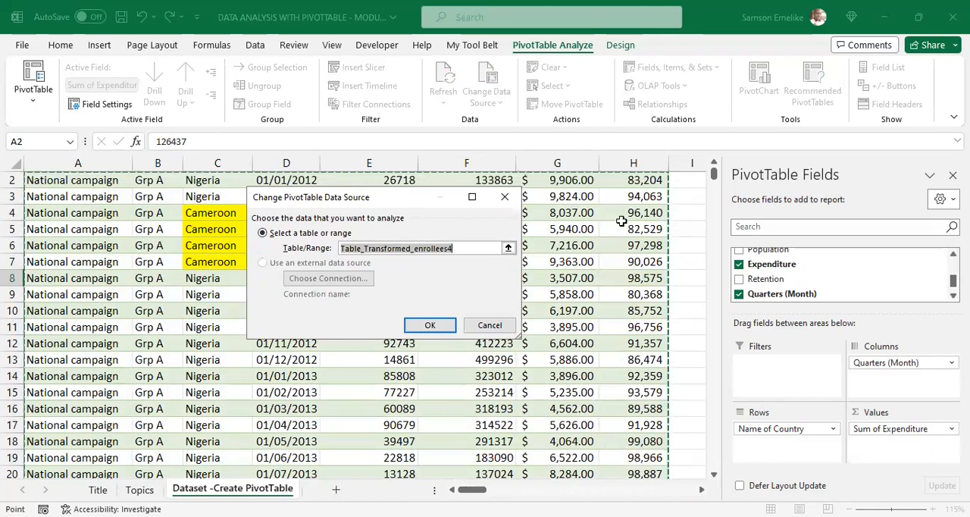
click(490, 326)
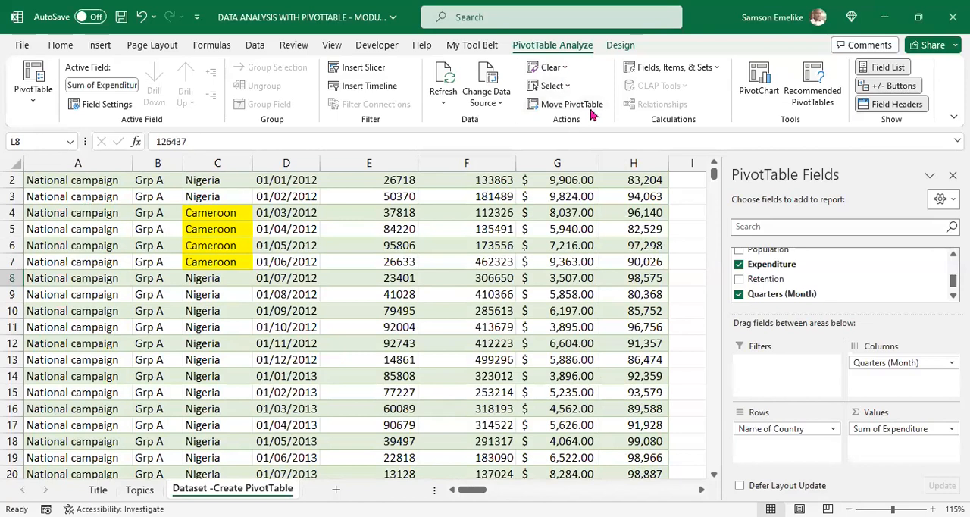
click(567, 70)
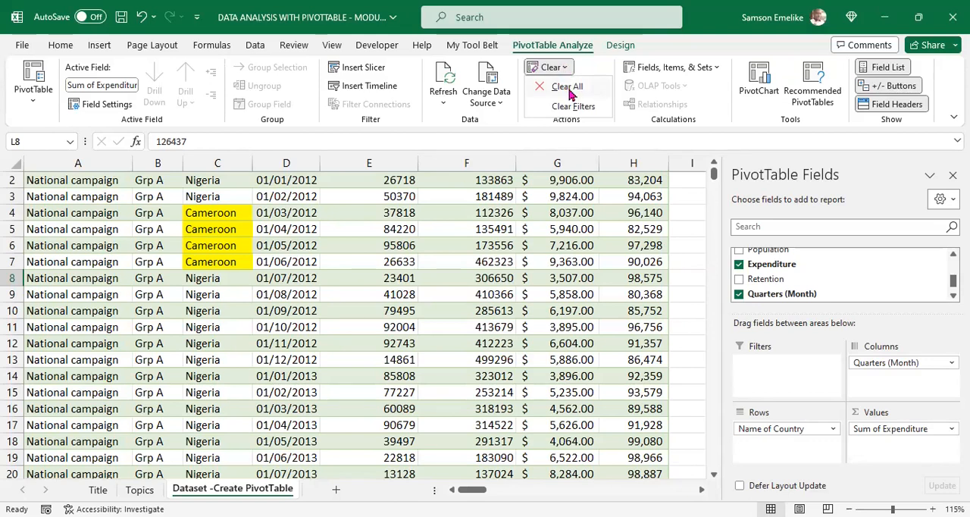
click(613, 130)
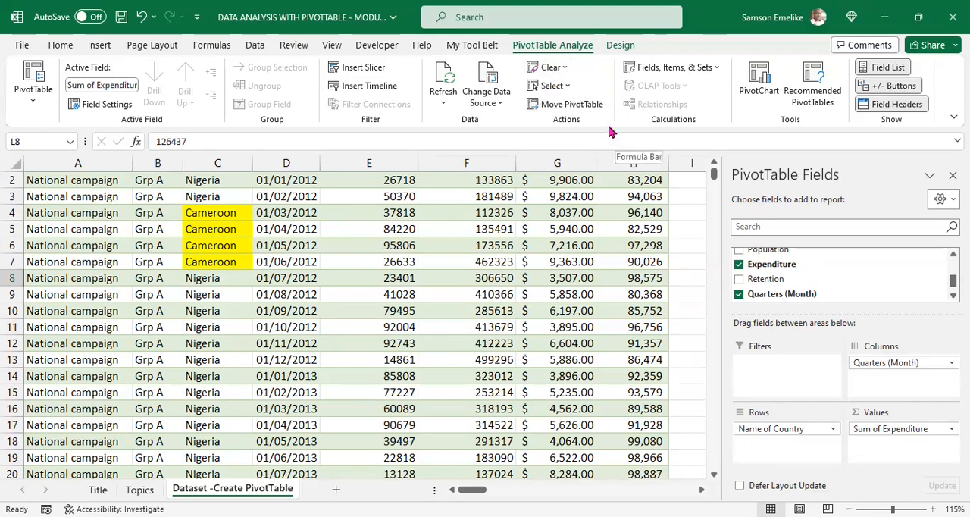
click(569, 87)
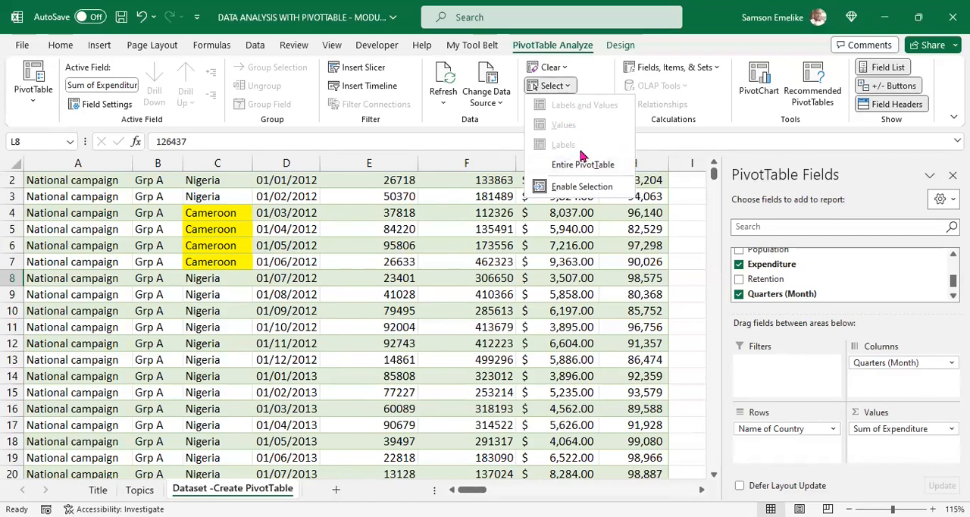
click(660, 137)
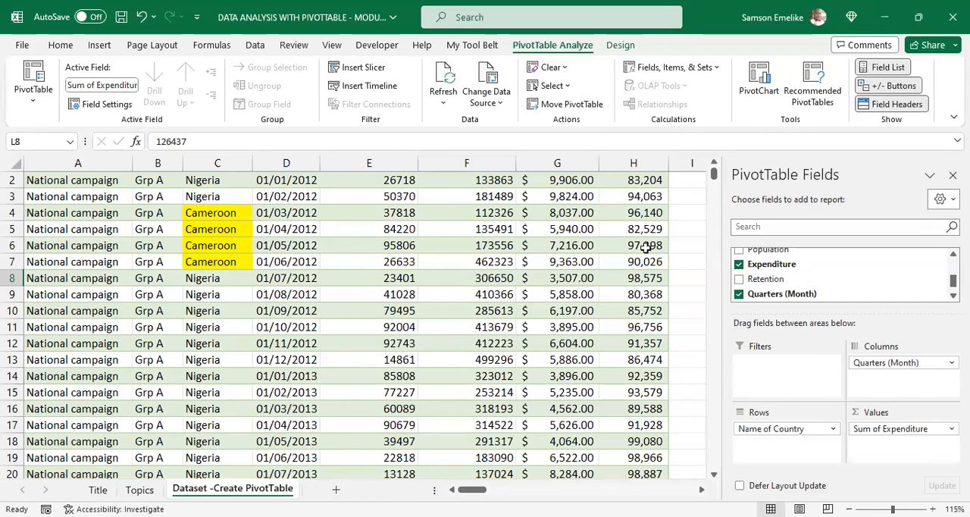
scroll(580, 250, up, 1)
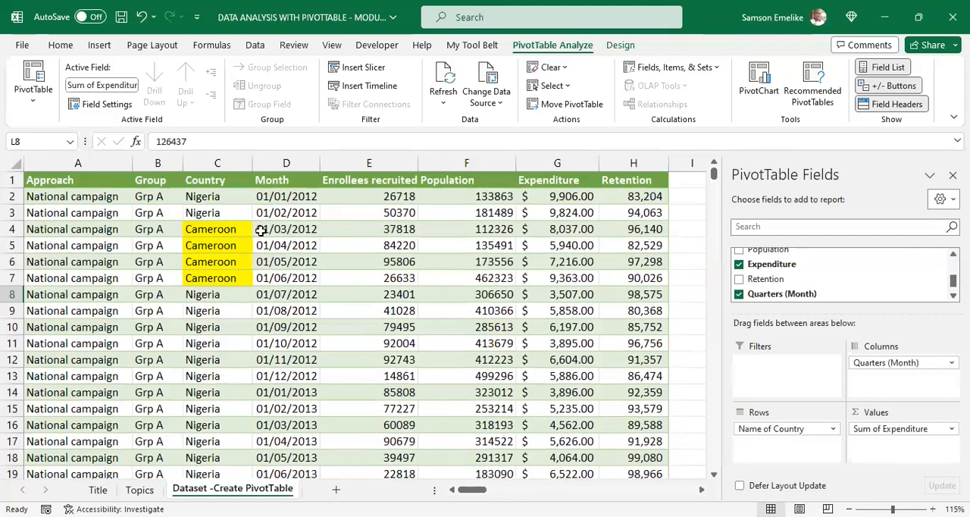
click(11, 197)
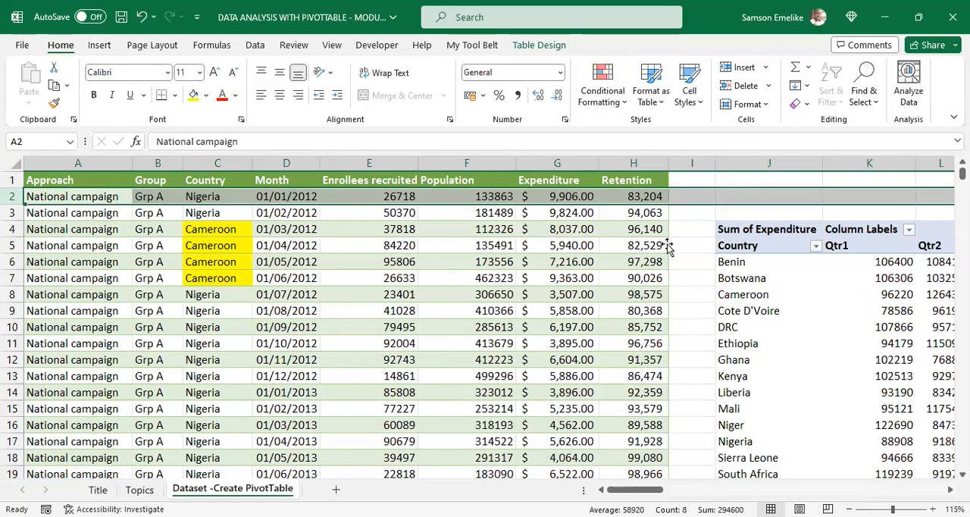
Step: Hide the PivotTable's field list and show it again
click(785, 277)
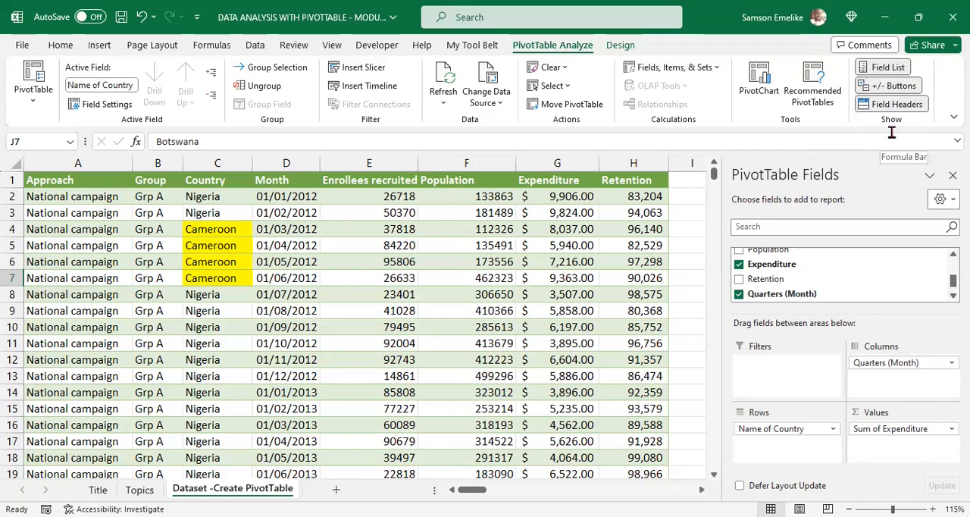
click(887, 68)
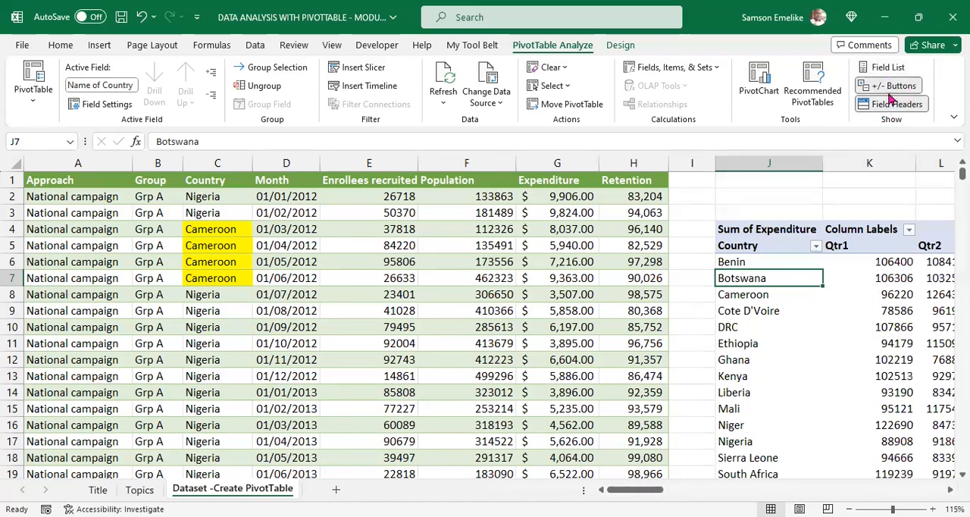
click(885, 67)
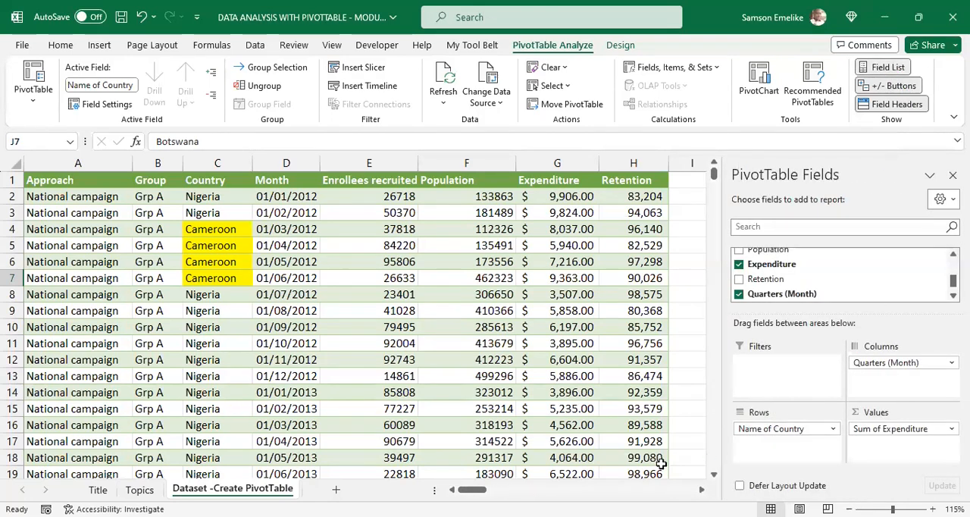
Step: Add the Group field to the PivotTable's rows beneath Name of Country
click(703, 491)
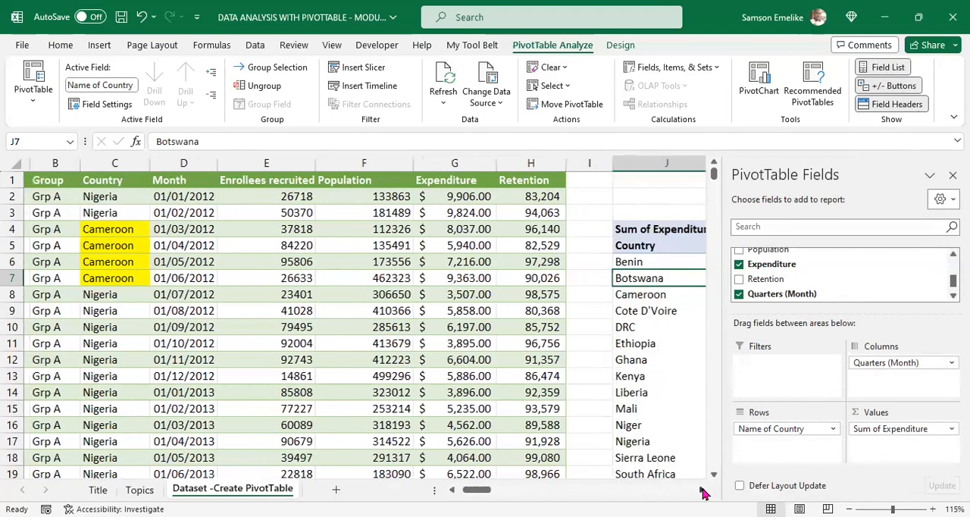
click(703, 490)
click(703, 490)
click(702, 491)
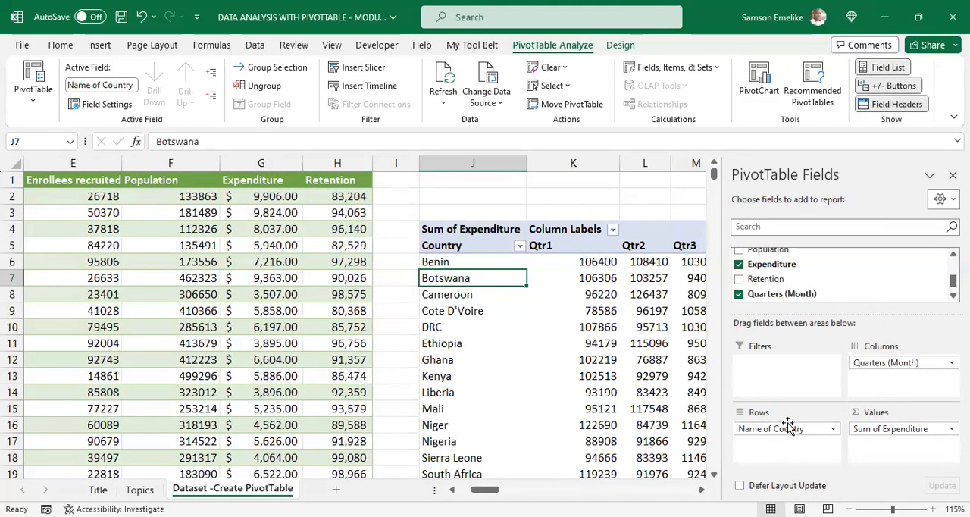
scroll(811, 293, up, 2)
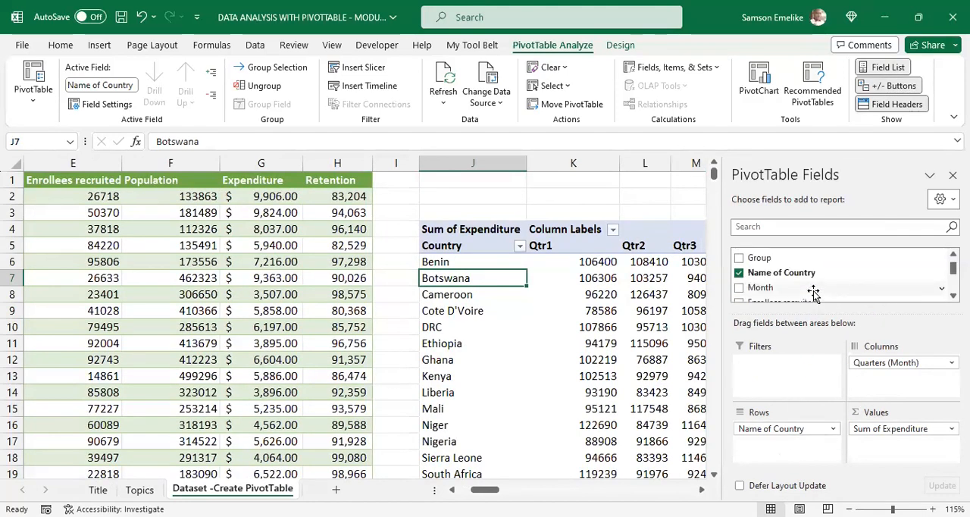
drag(752, 260, 785, 455)
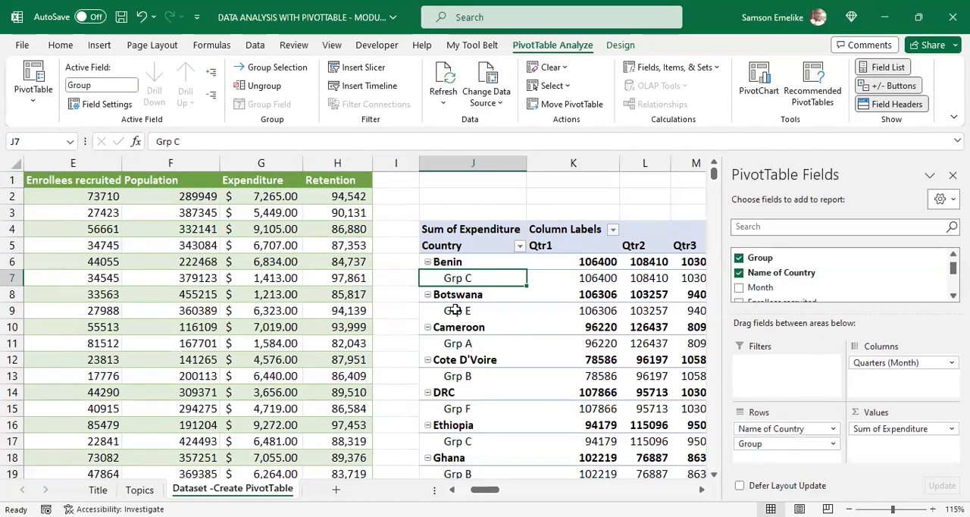
Step: Collapse and re-expand Benin, and reorder the row fields so Group sits above Name of Country
click(429, 265)
click(428, 263)
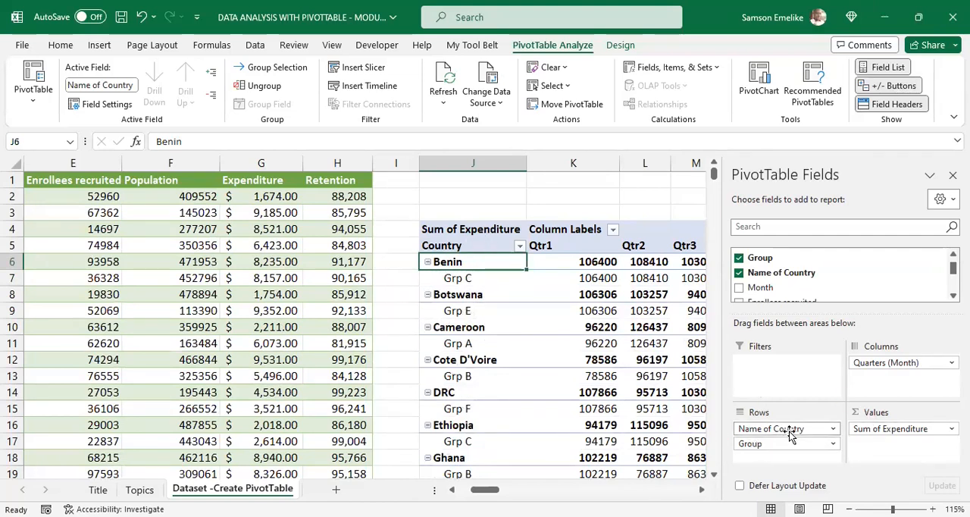
drag(794, 428, 789, 450)
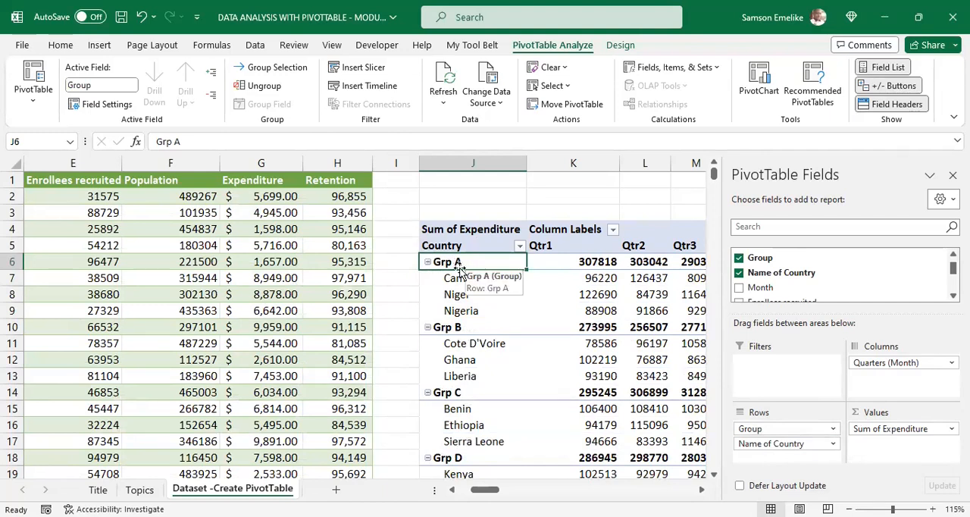
Step: Hide the PivotTable's expand and collapse buttons, check the Grp A country rows, and show the buttons again
click(864, 89)
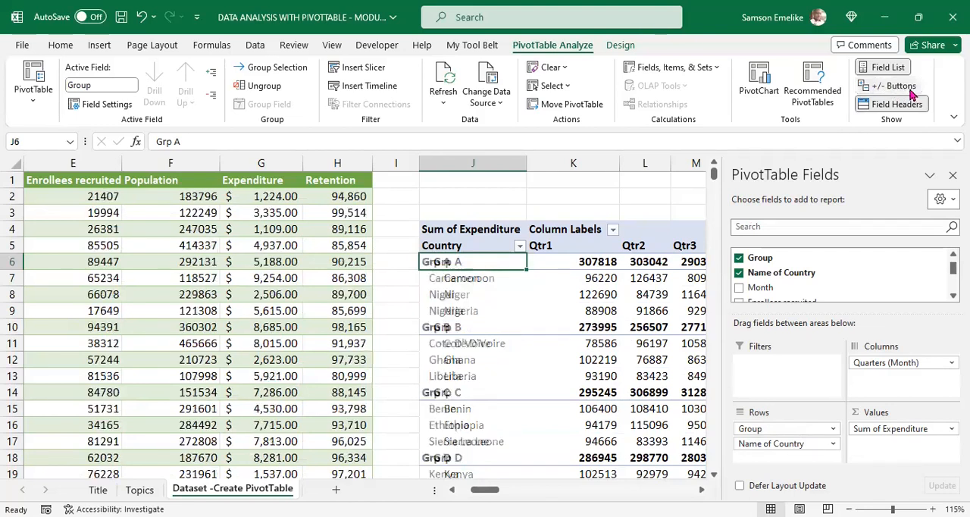
click(453, 281)
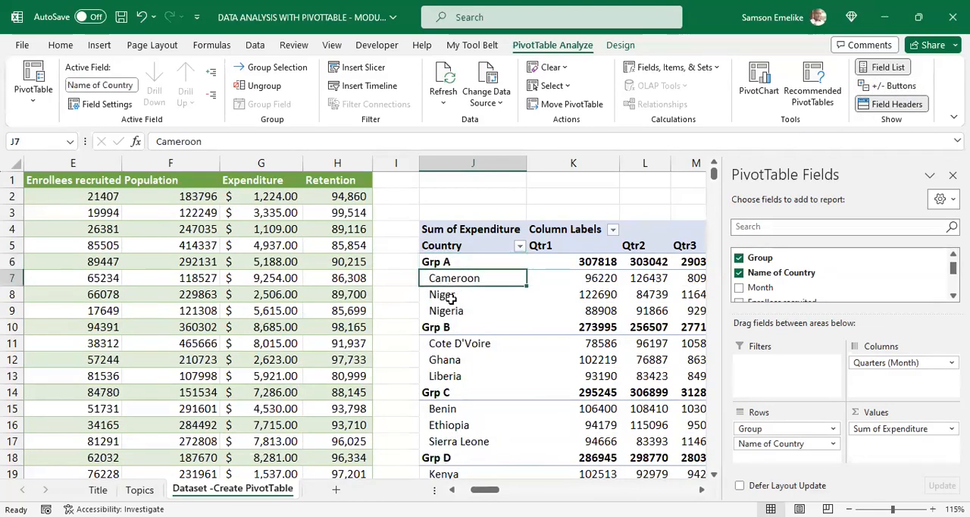
click(451, 297)
click(458, 314)
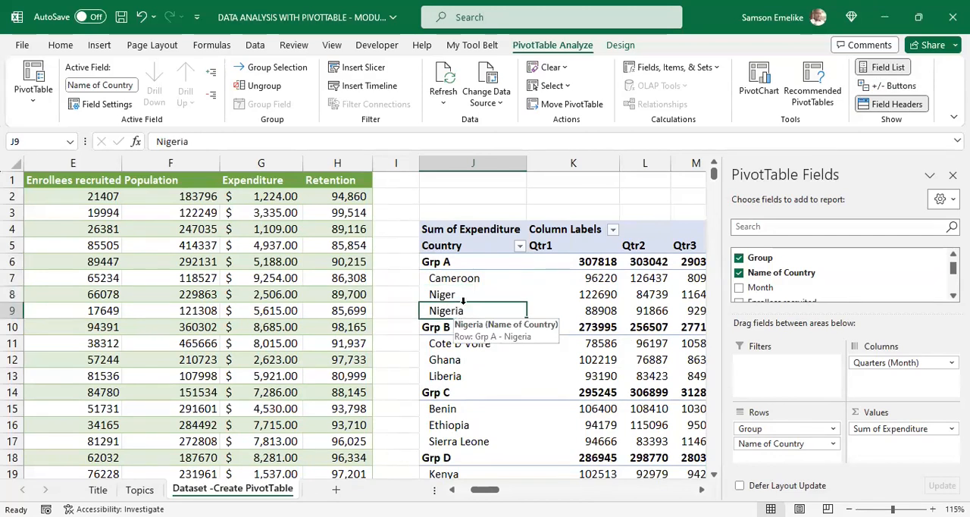
click(894, 86)
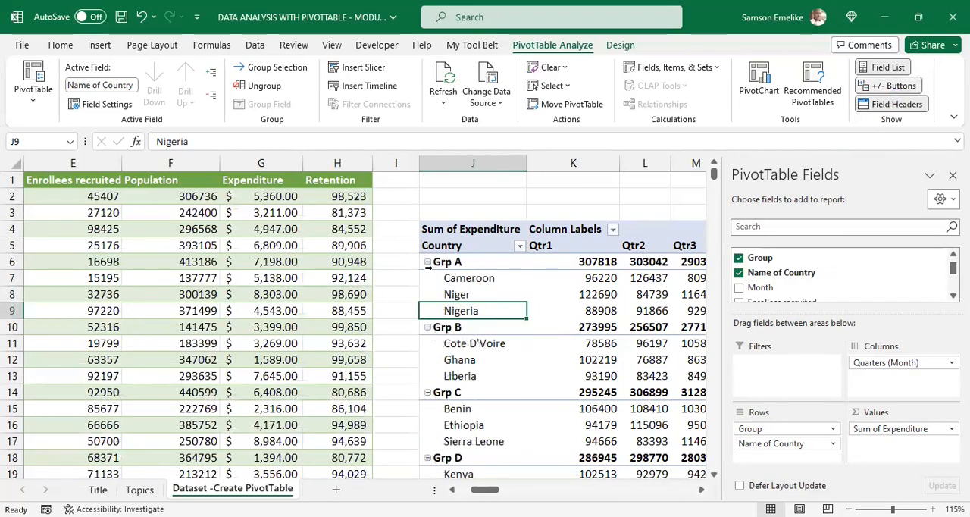
Step: Collapse Grp A, Grp B and Grp C in the PivotTable's rows
click(428, 262)
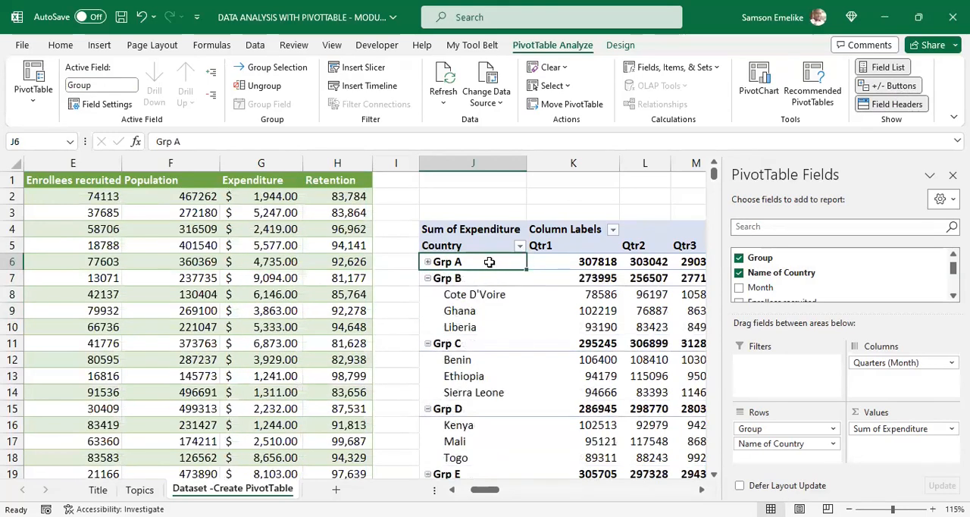
click(428, 278)
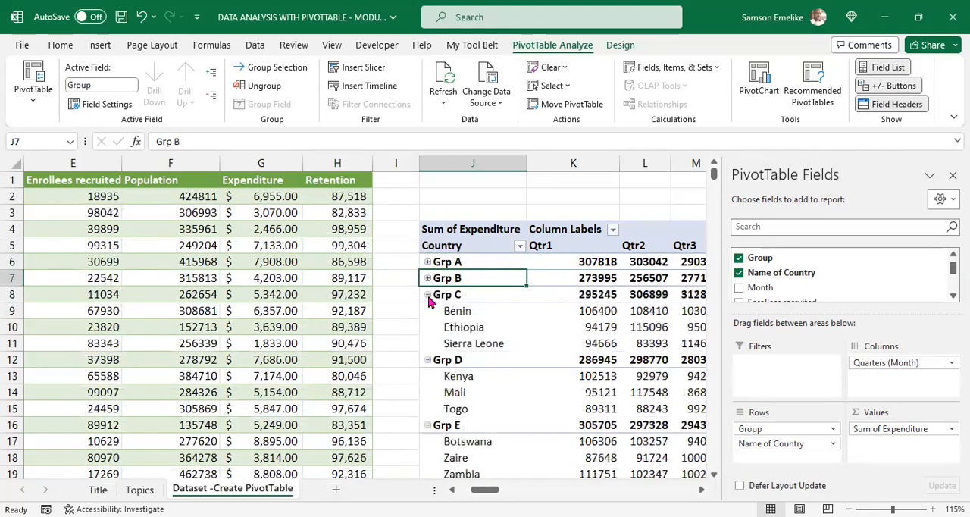
click(427, 295)
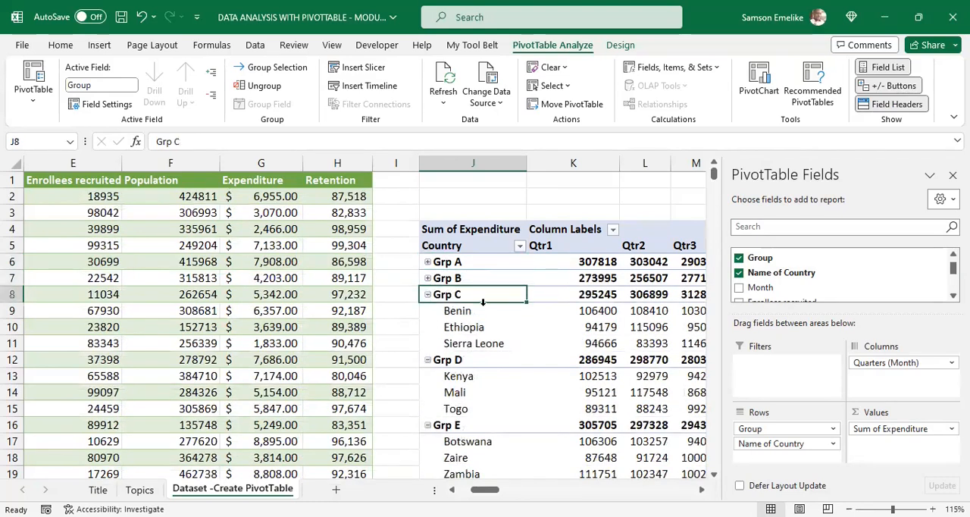
Step: Hide the +/- buttons, compare the collapsed groups with the countries listed under Grp D and Grp E, and restore the buttons
click(895, 88)
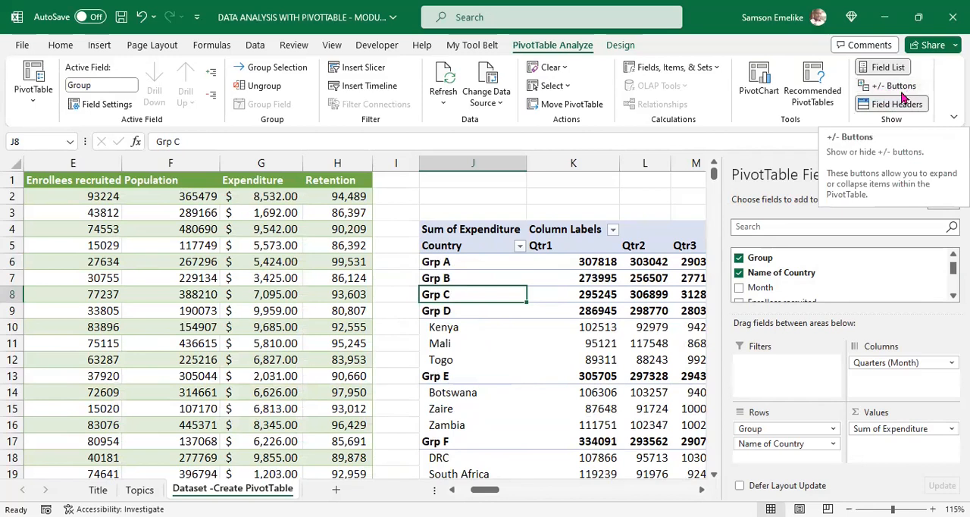
click(459, 263)
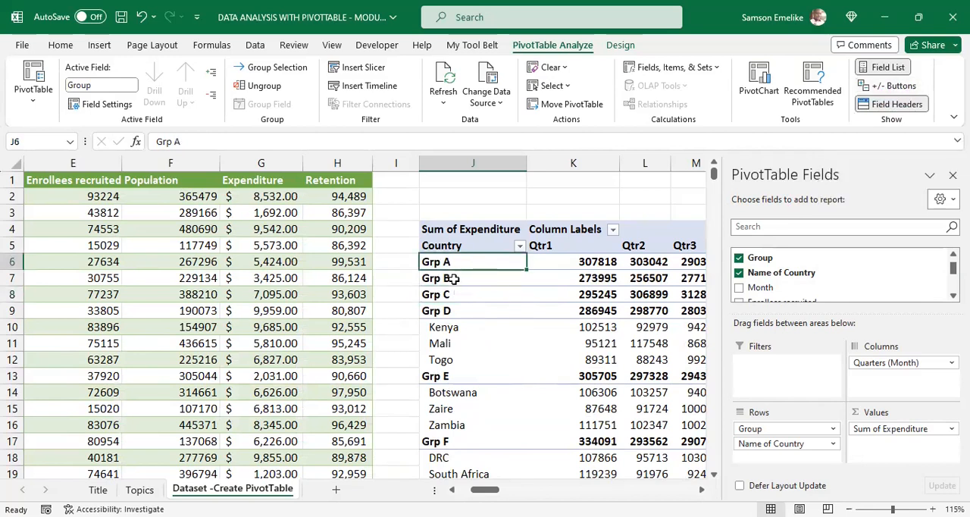
click(451, 278)
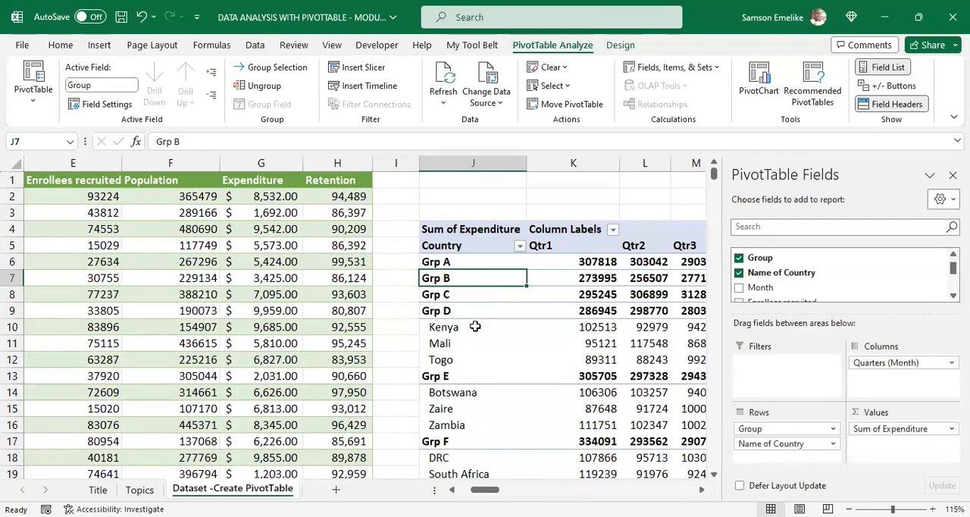
scroll(475, 327, down, 1)
drag(451, 280, 444, 310)
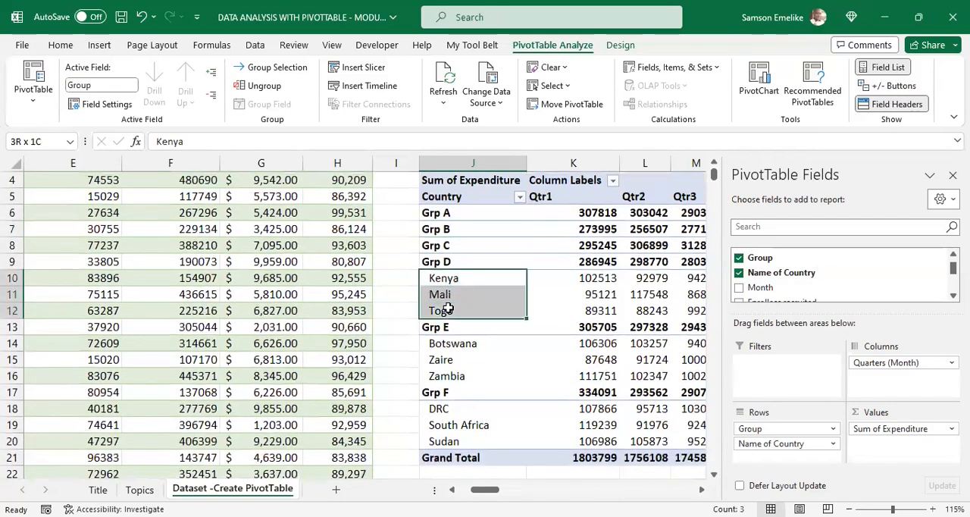
drag(456, 345, 459, 378)
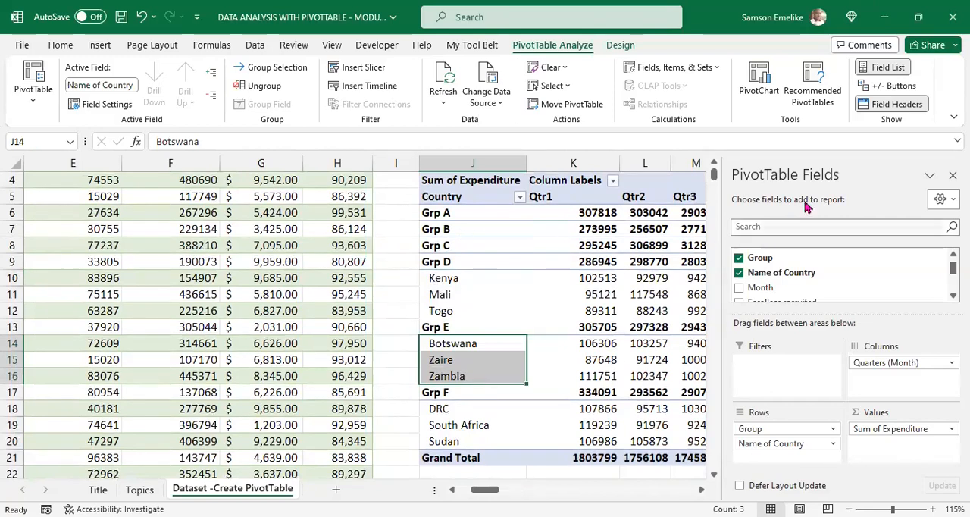
click(870, 88)
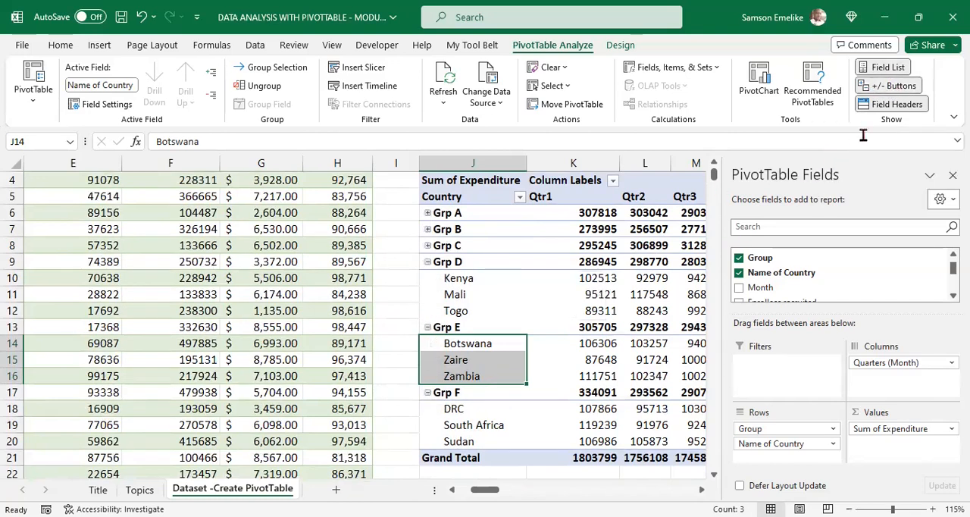
Step: Hide the PivotTable's row and column field headers and show them again
click(893, 106)
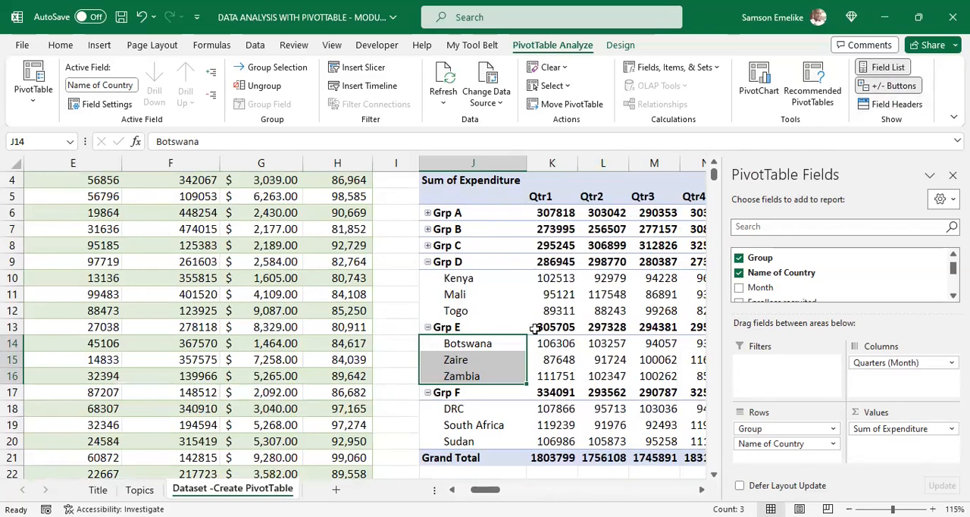
scroll(214, 266, up, 1)
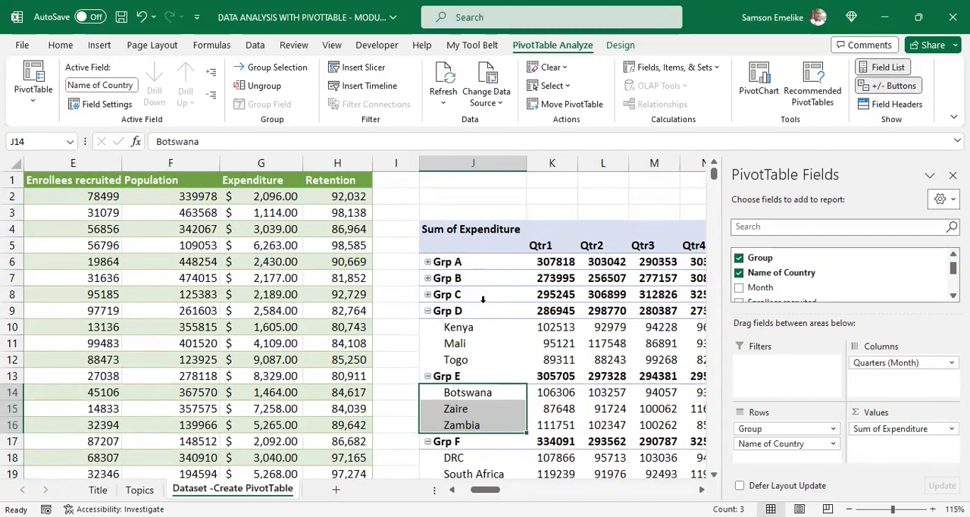
click(887, 104)
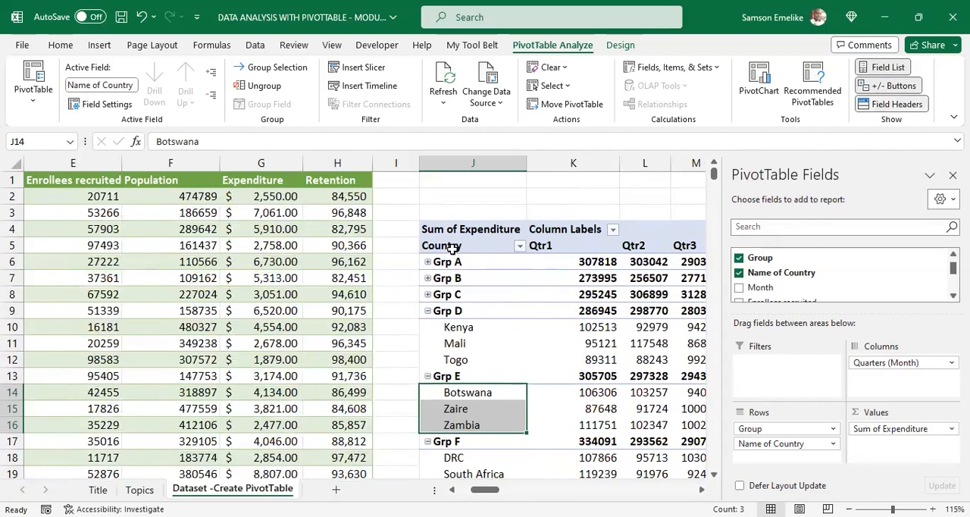
Step: Toggle the PivotTable's field headers off and back on
click(893, 104)
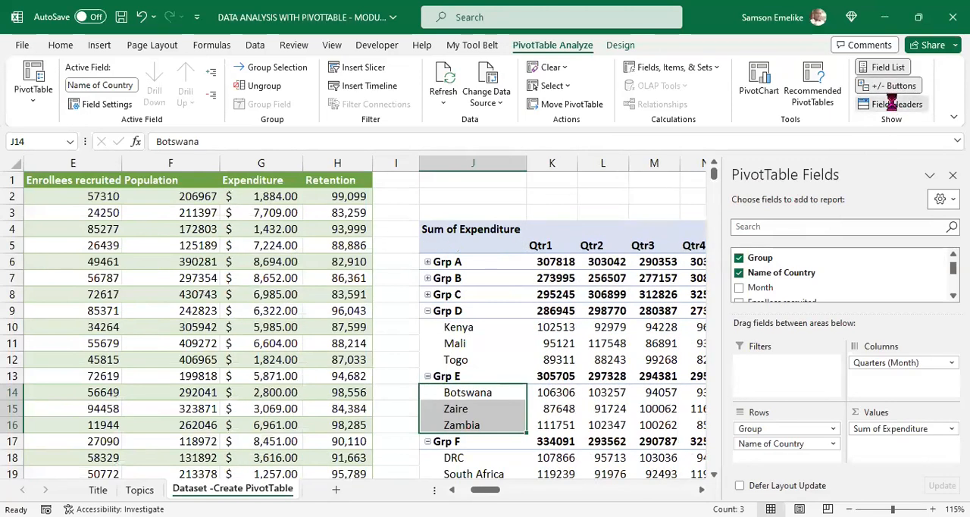
click(896, 105)
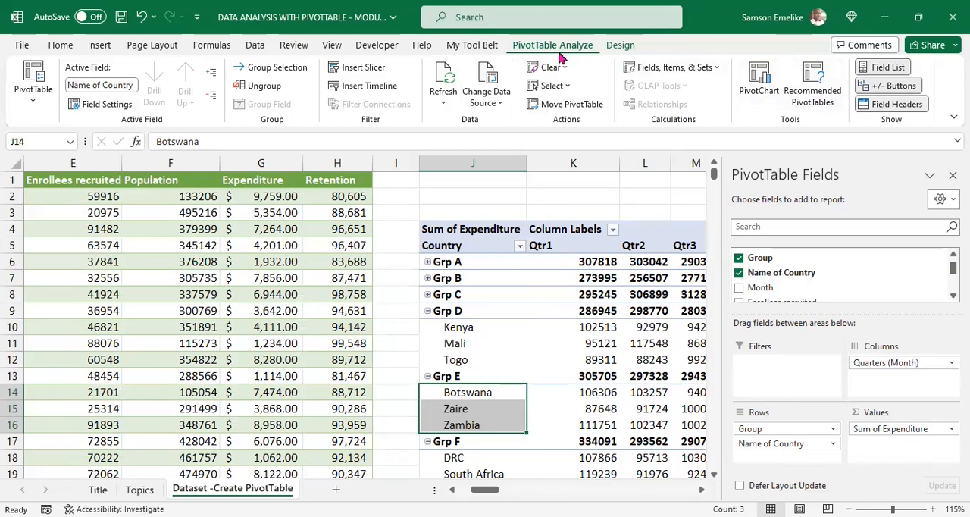
Step: Apply the green style from the first row of the Medium PivotTable styles to the PivotTable
click(622, 46)
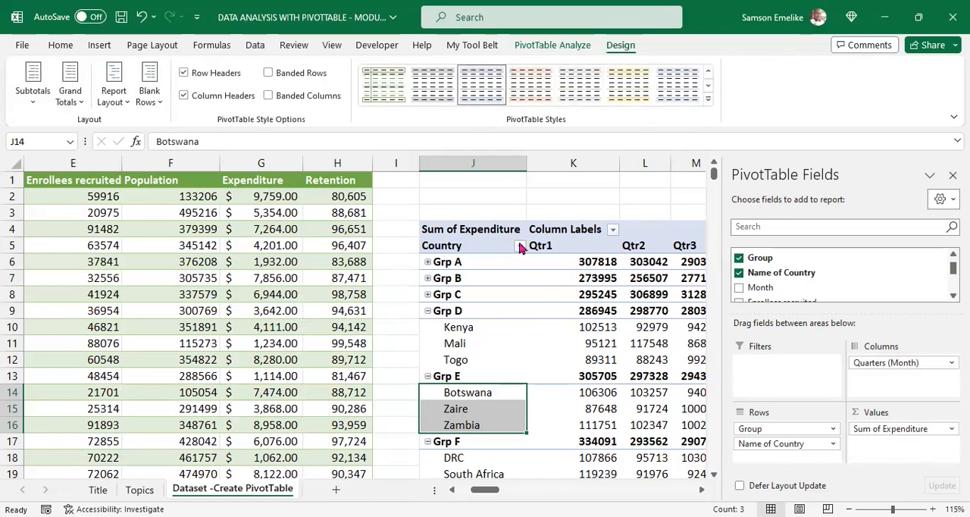
click(586, 260)
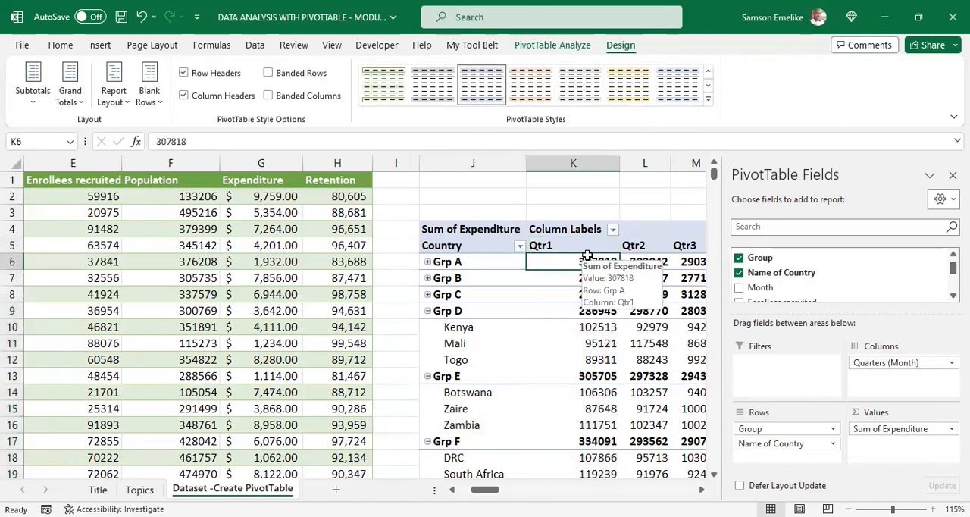
click(530, 86)
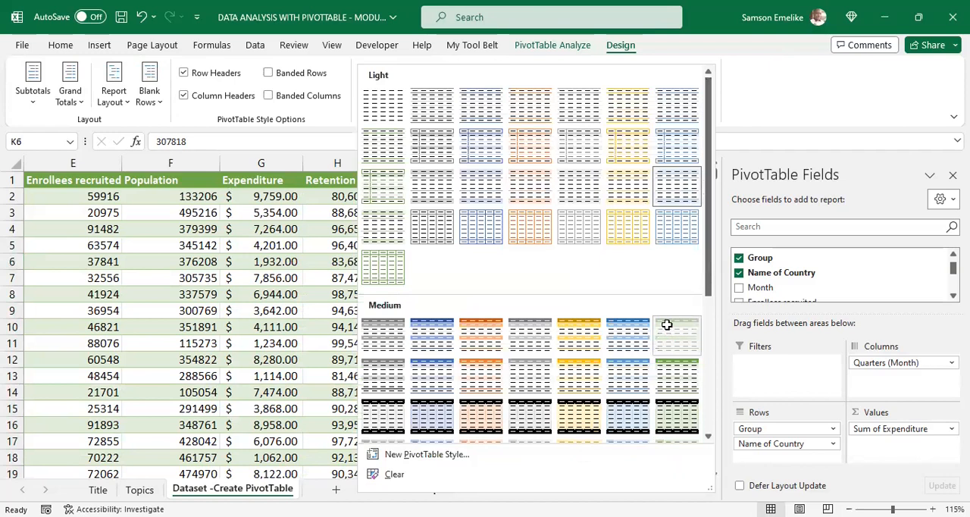
click(667, 324)
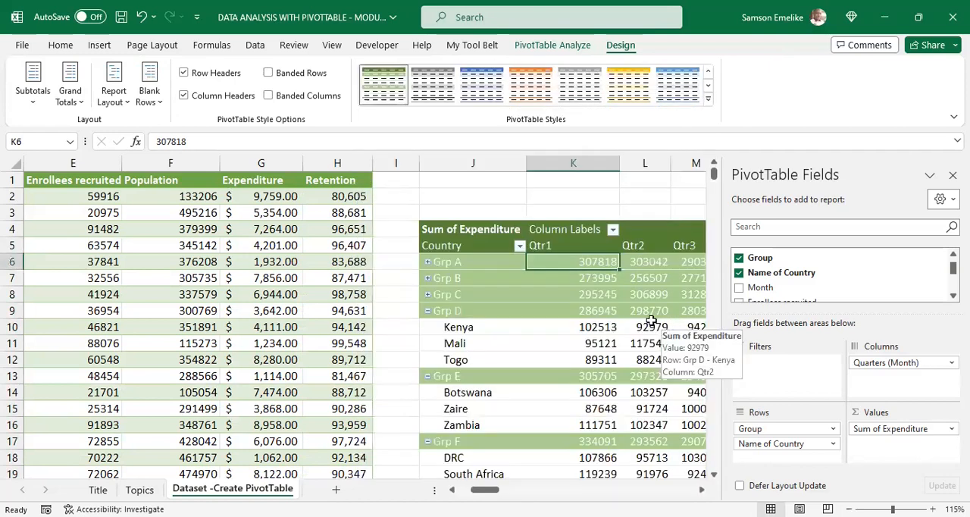
Step: Switch the PivotTable to the None style and reapply the green Medium style
click(709, 100)
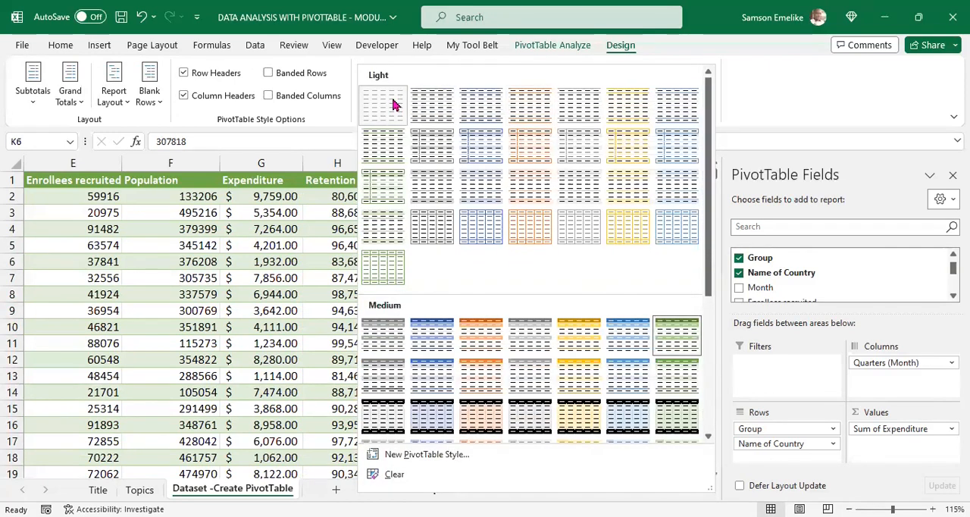
click(393, 105)
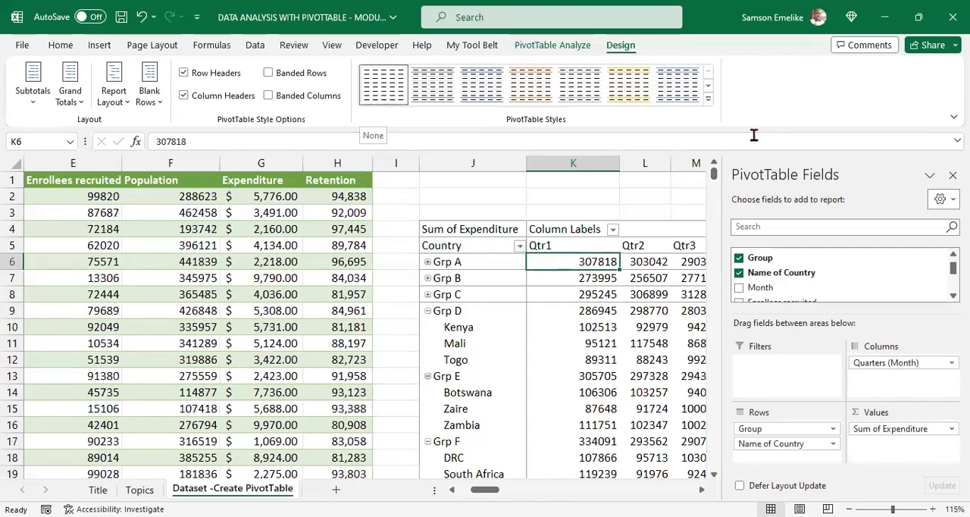
click(709, 100)
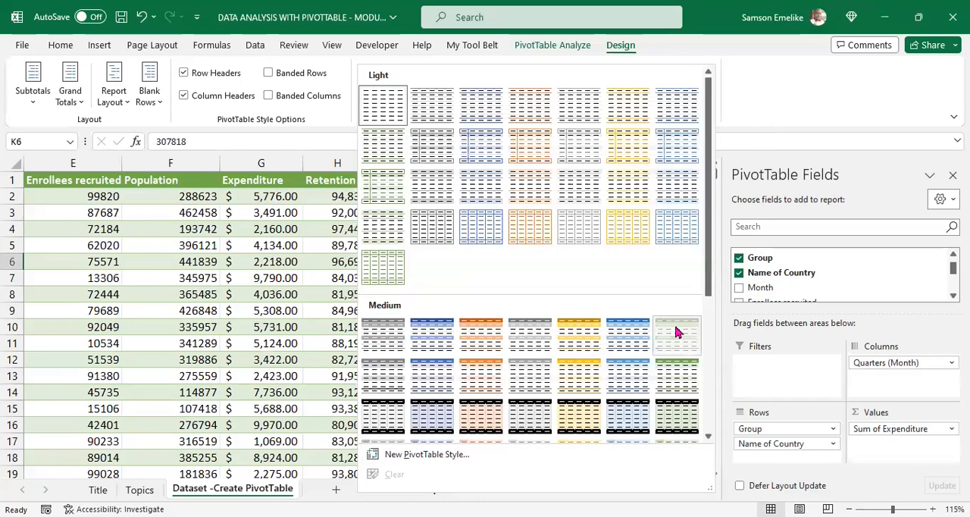
key(Escape)
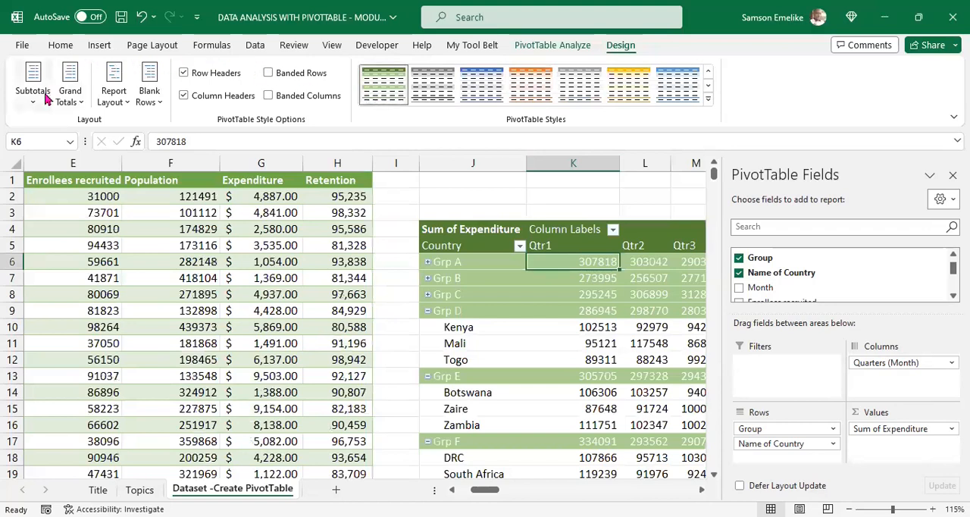
Step: Examine the Grand Total column beside the quarters and the Grand Total row below the countries
click(703, 491)
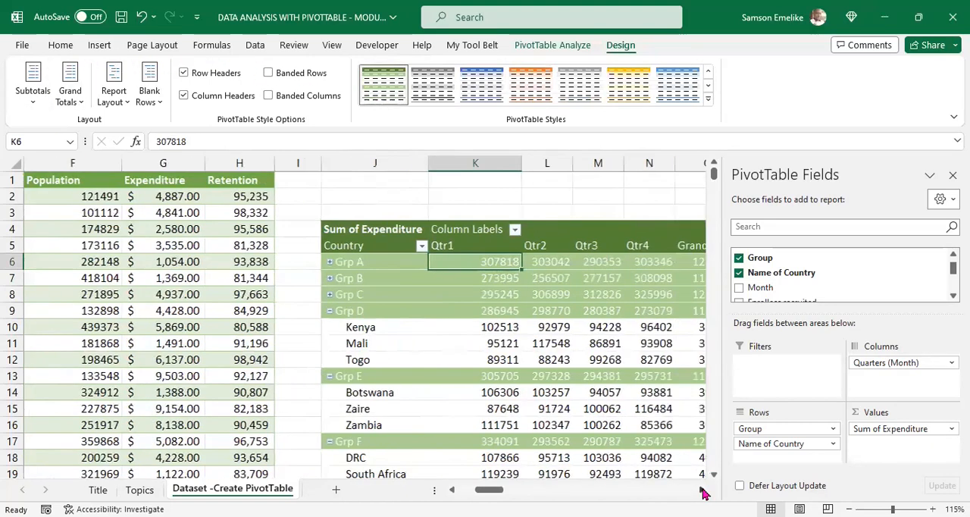
click(703, 491)
click(703, 492)
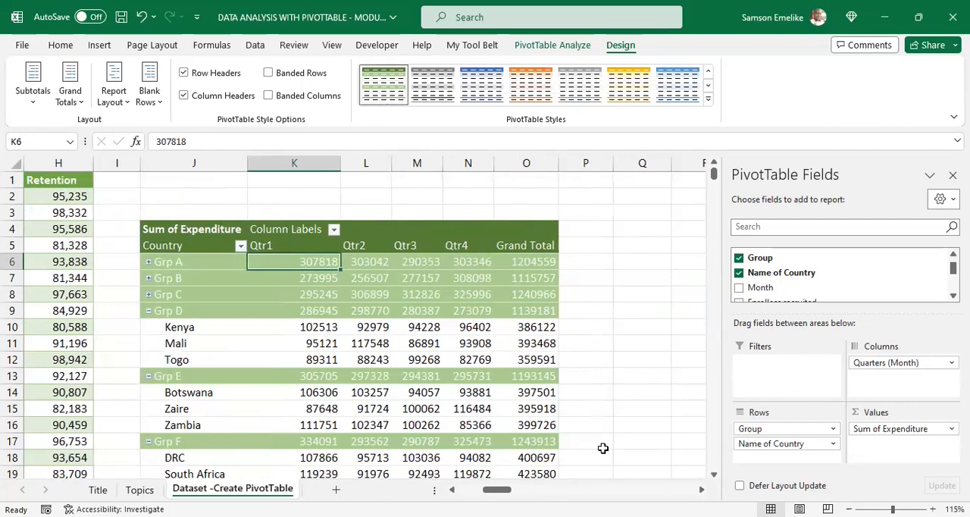
click(528, 235)
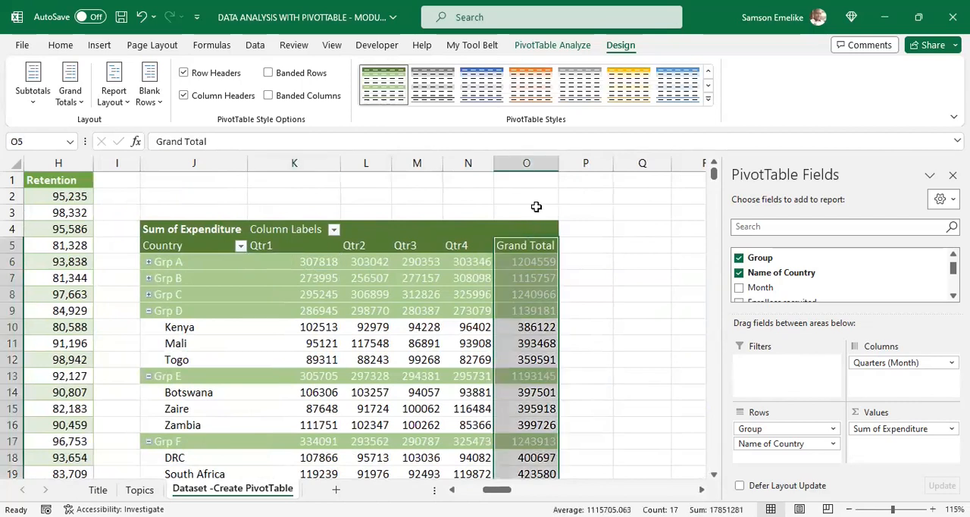
mouse_move(540, 266)
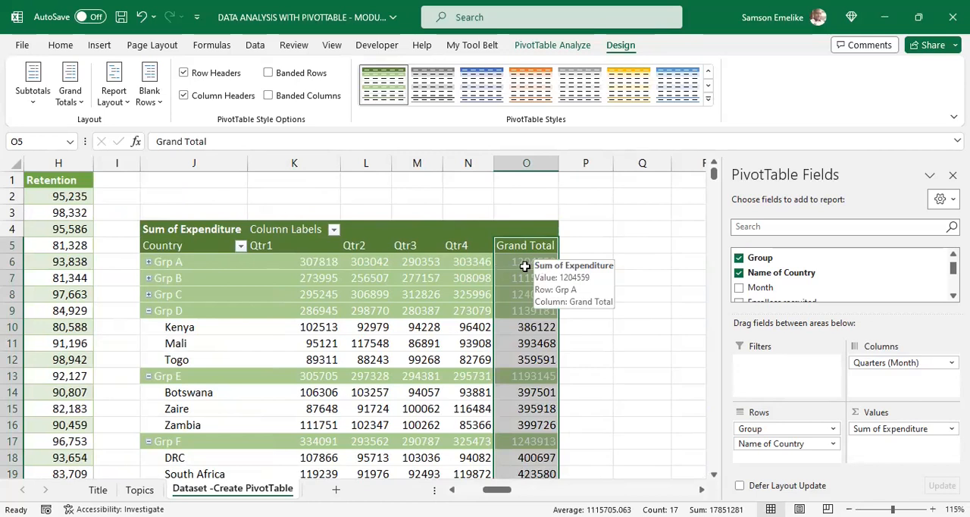
click(525, 265)
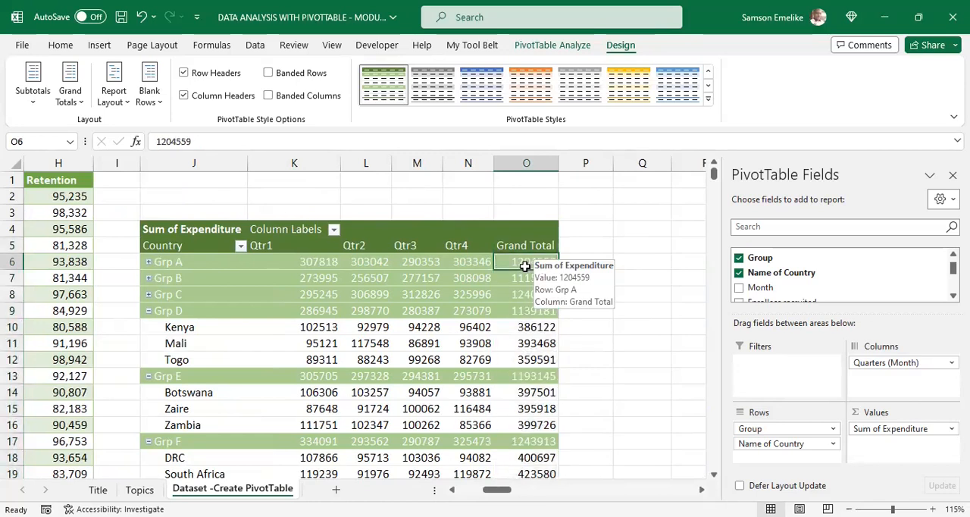
scroll(364, 316, down, 4)
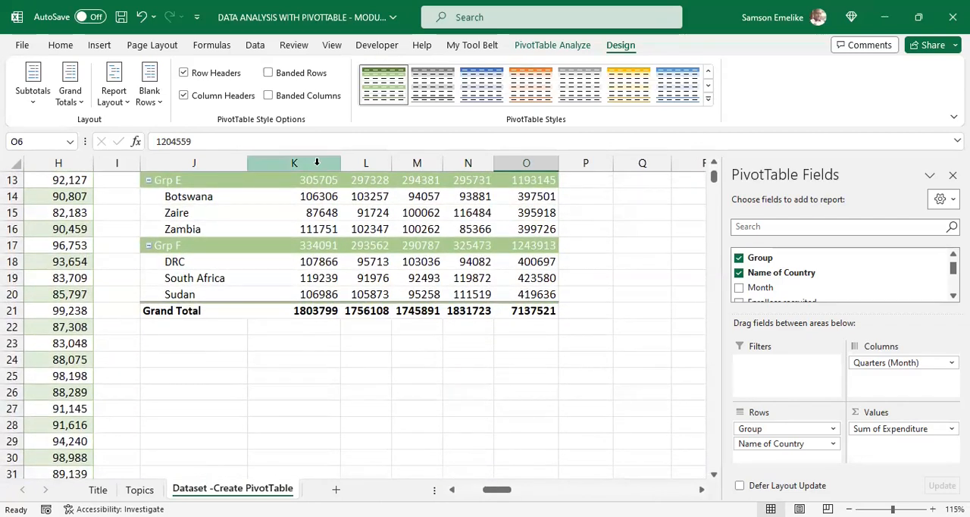
click(316, 313)
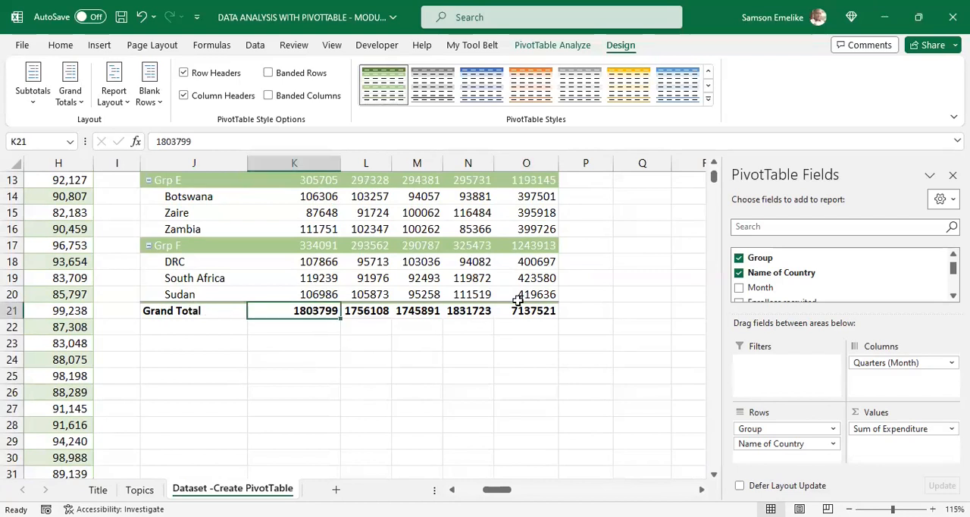
scroll(521, 297, up, 4)
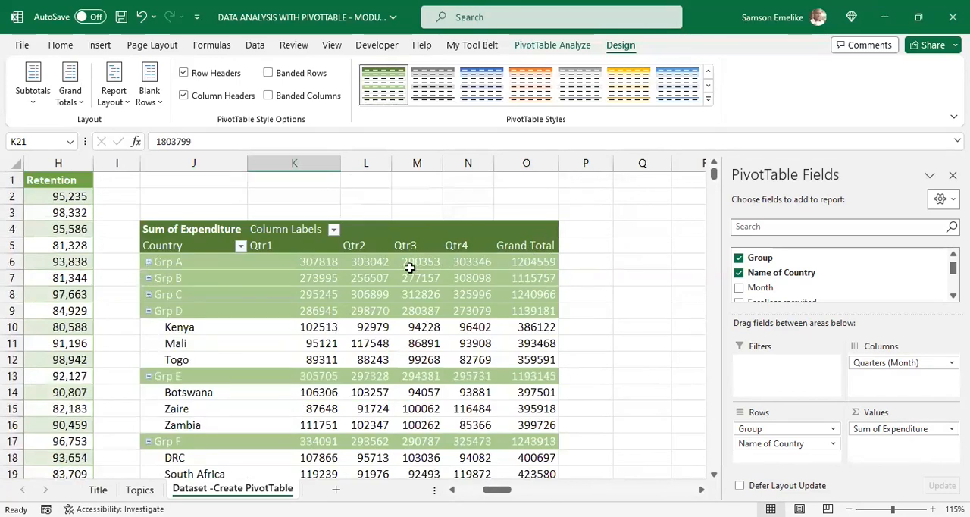
click(544, 263)
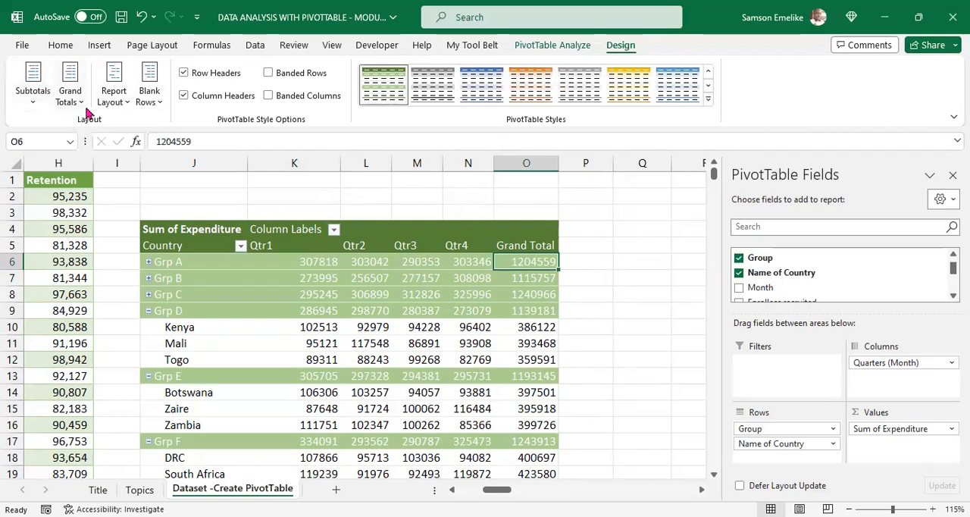
Step: Hide the PivotTable's subtotals, then show all subtotals at the bottom of each group
click(33, 99)
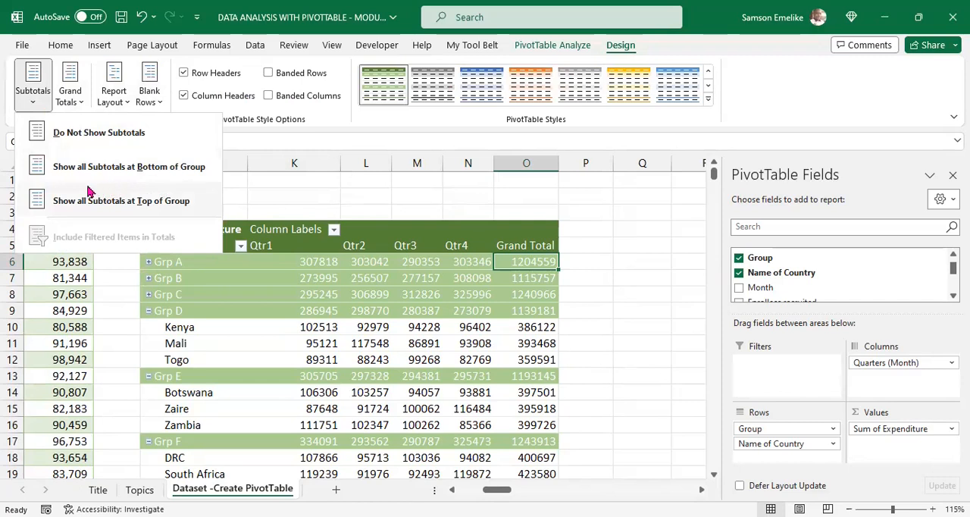
click(85, 133)
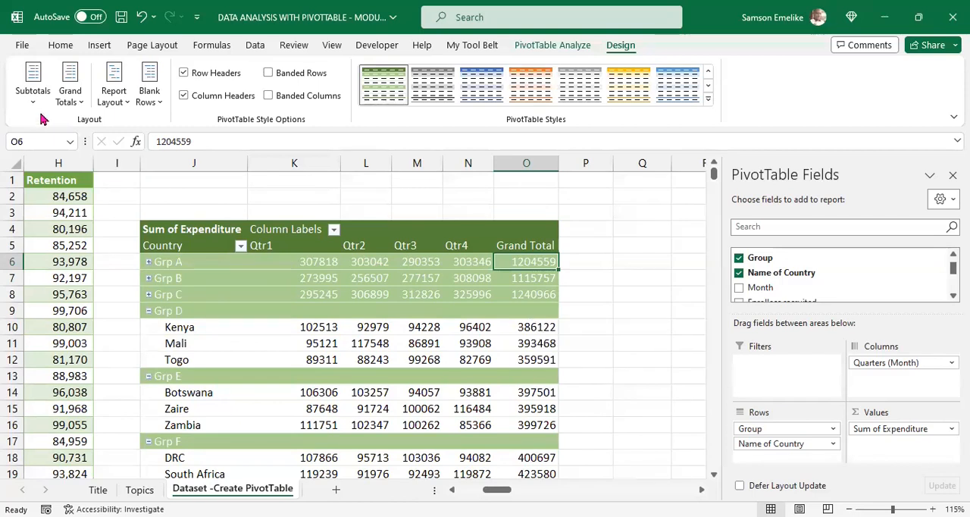
click(33, 85)
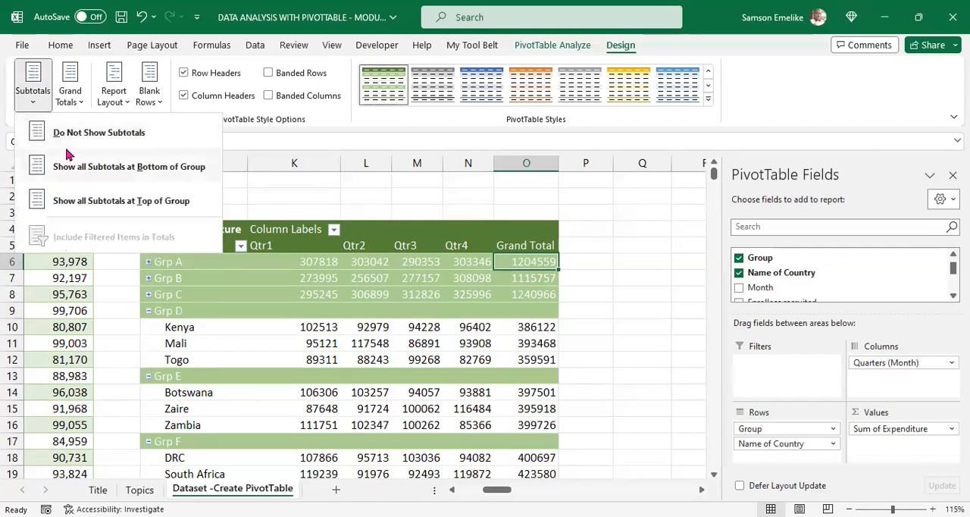
click(75, 166)
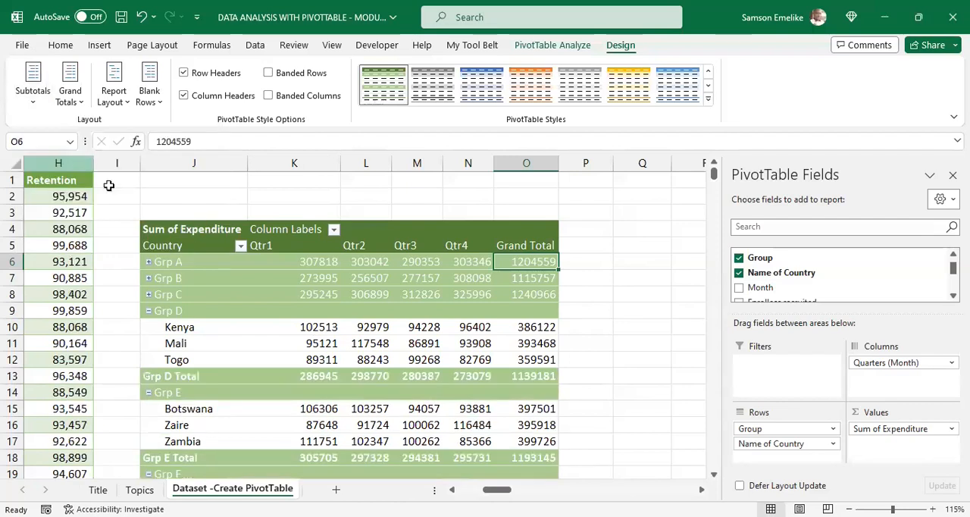
Step: Show all PivotTable subtotals at the top of each group
click(34, 103)
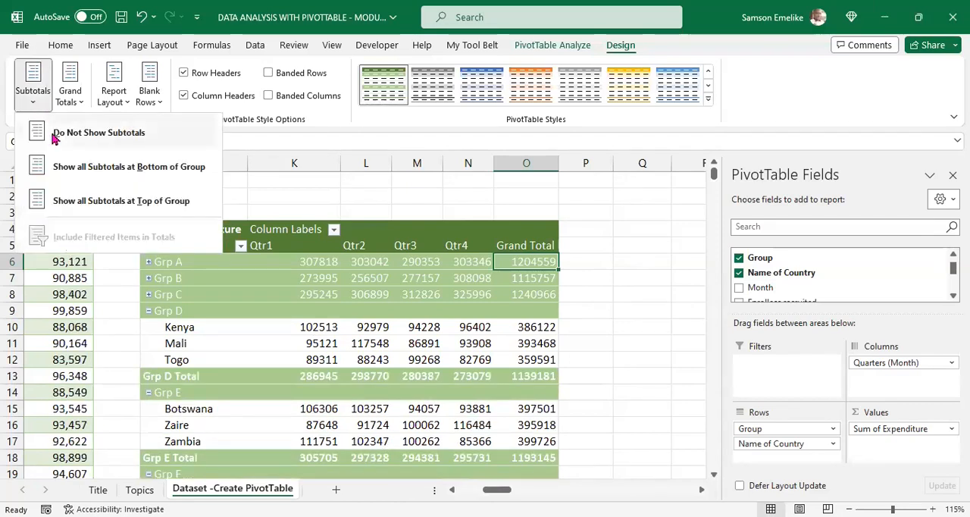
click(110, 202)
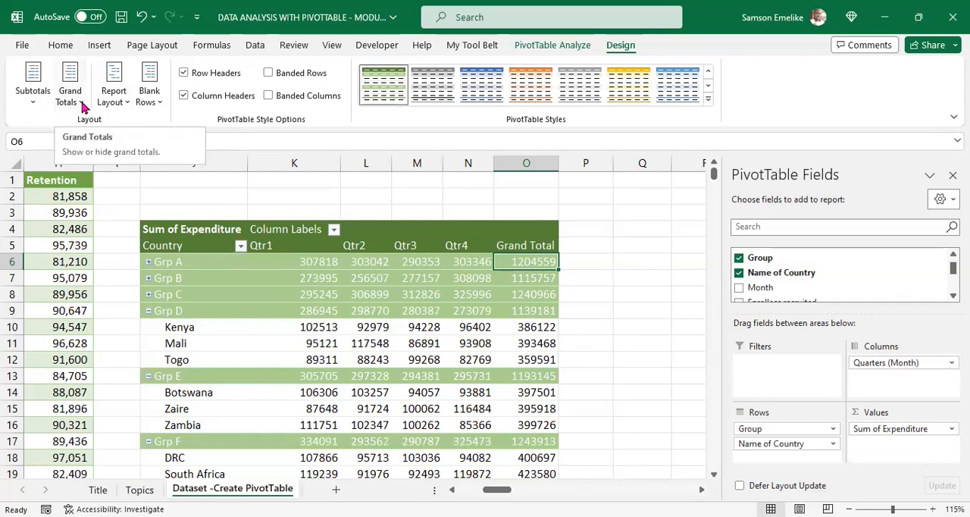
Step: Check the PivotTable's Grand Total column and row, then turn grand totals off for rows and columns
click(526, 163)
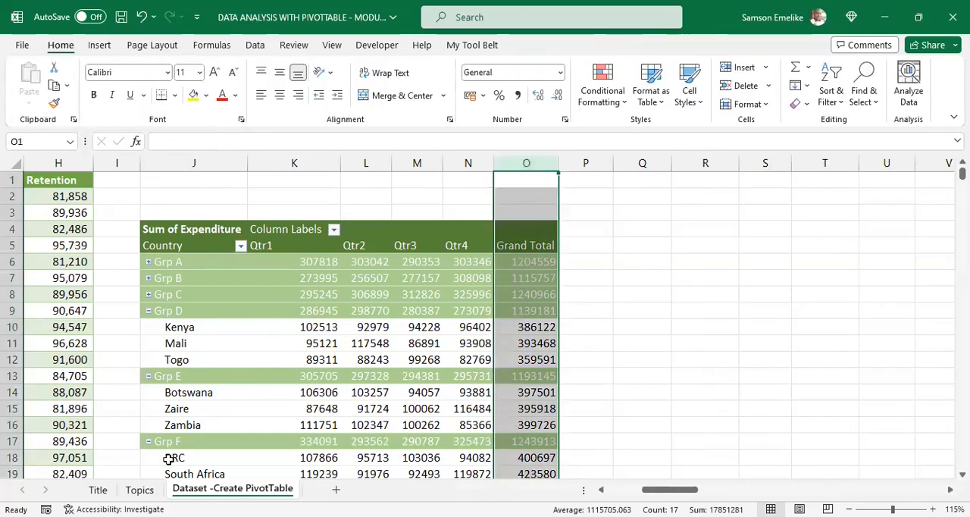
click(357, 305)
scroll(357, 305, down, 4)
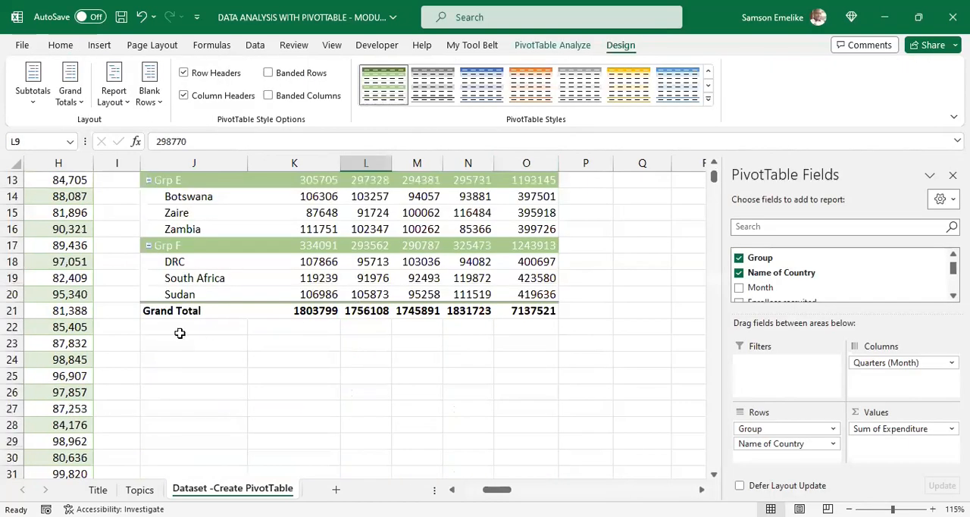
click(13, 310)
click(359, 276)
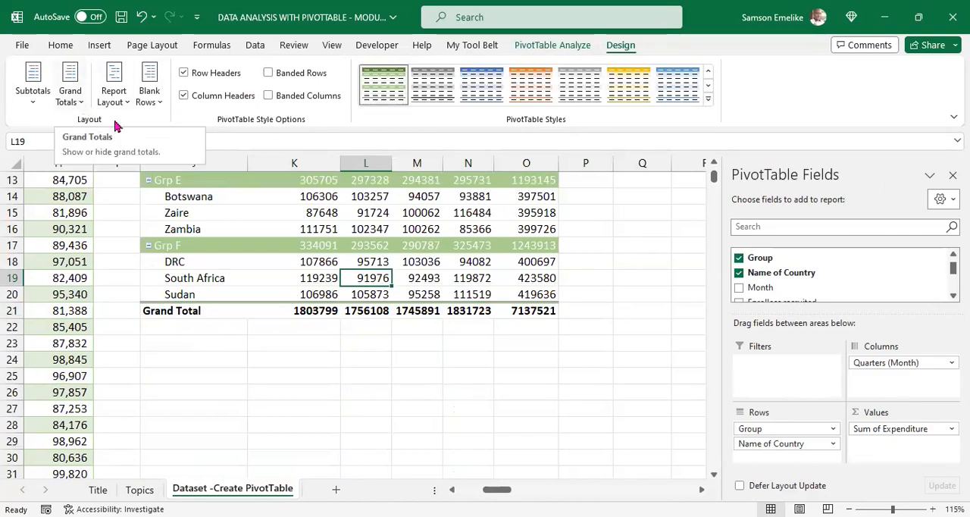
click(72, 97)
scroll(561, 286, up, 4)
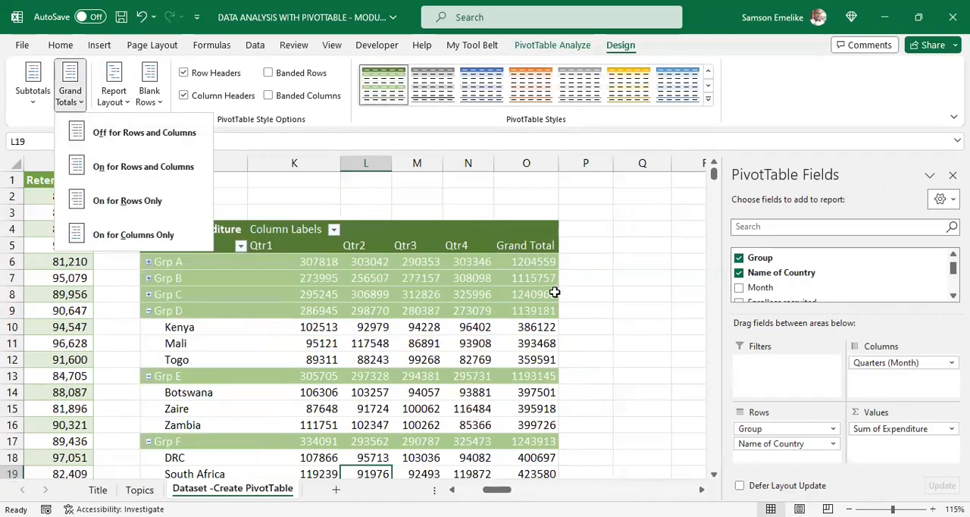
click(104, 132)
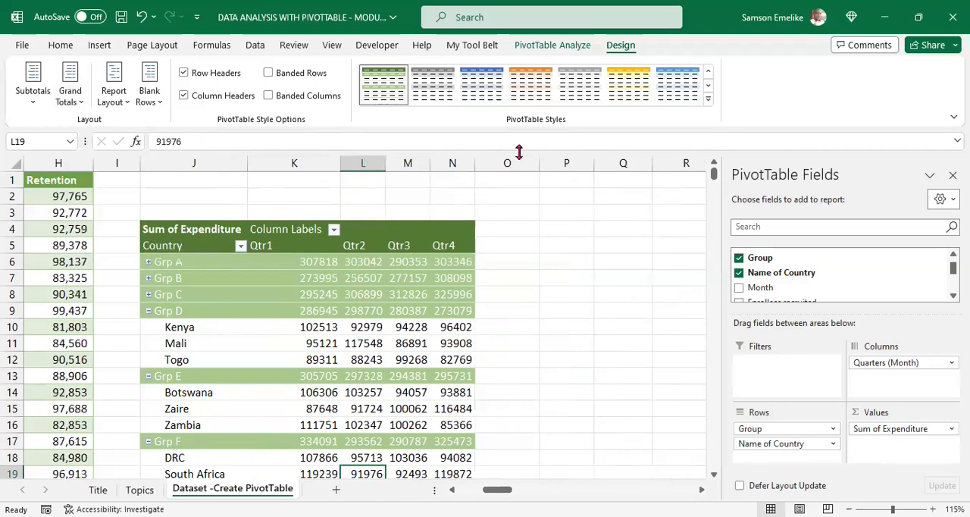
Step: Check the end of the PivotTable and turn grand totals on for both rows and columns
scroll(466, 281, down, 2)
scroll(465, 281, down, 3)
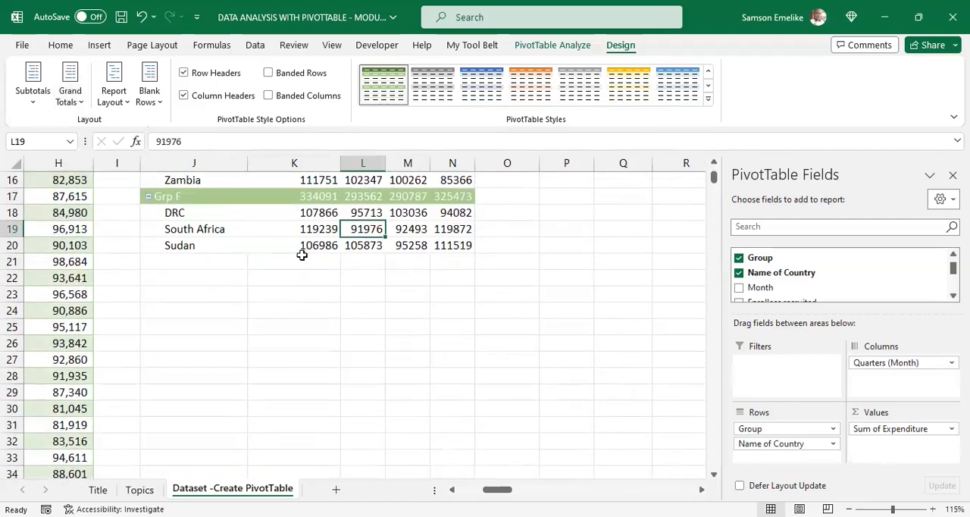
click(74, 99)
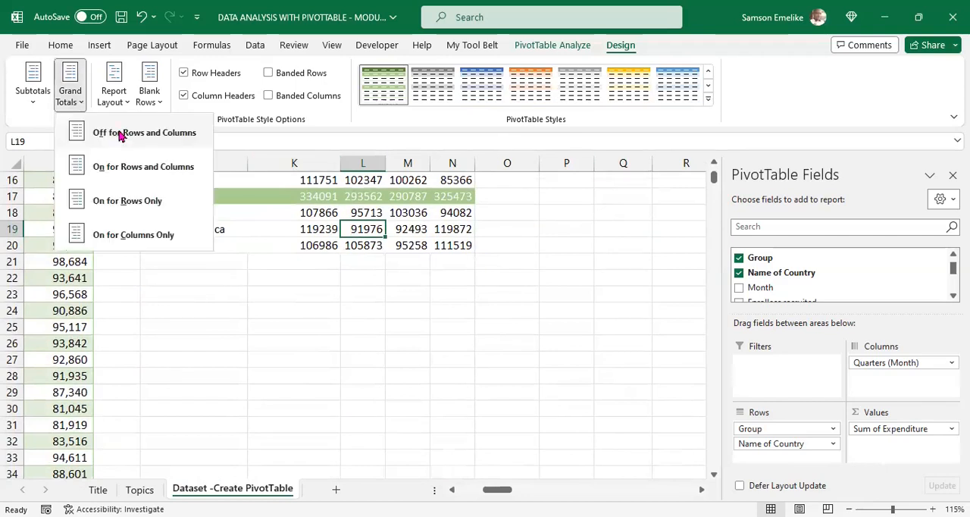
click(126, 172)
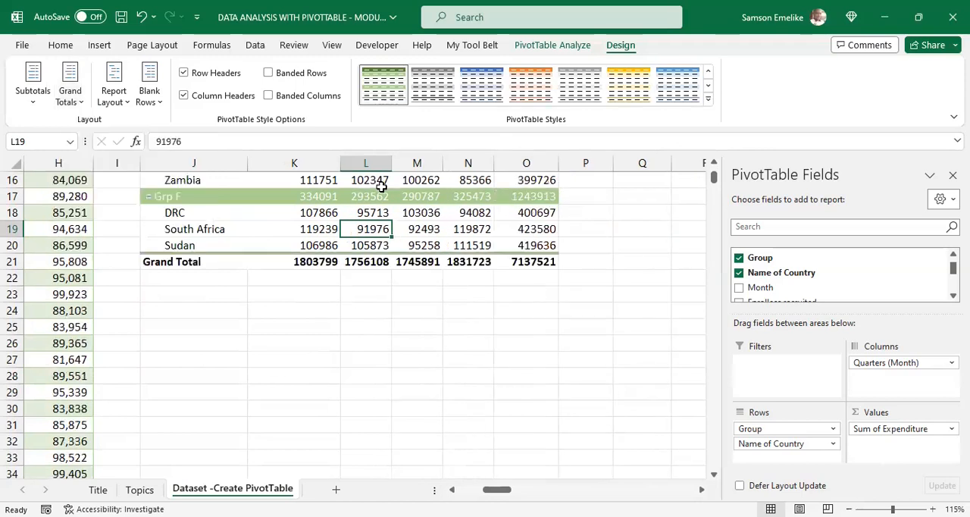
Step: Set the PivotTable's grand totals to On for Rows Only
click(82, 105)
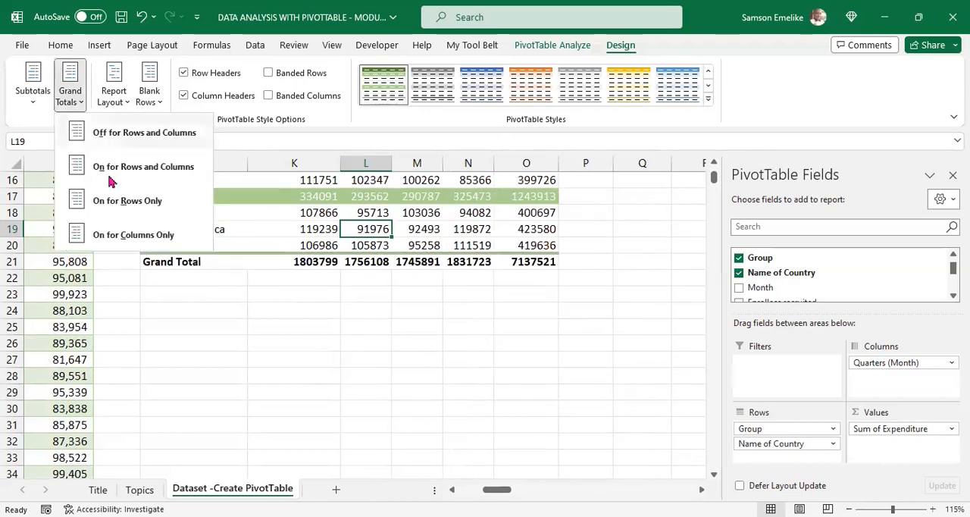
click(143, 201)
scroll(513, 230, up, 5)
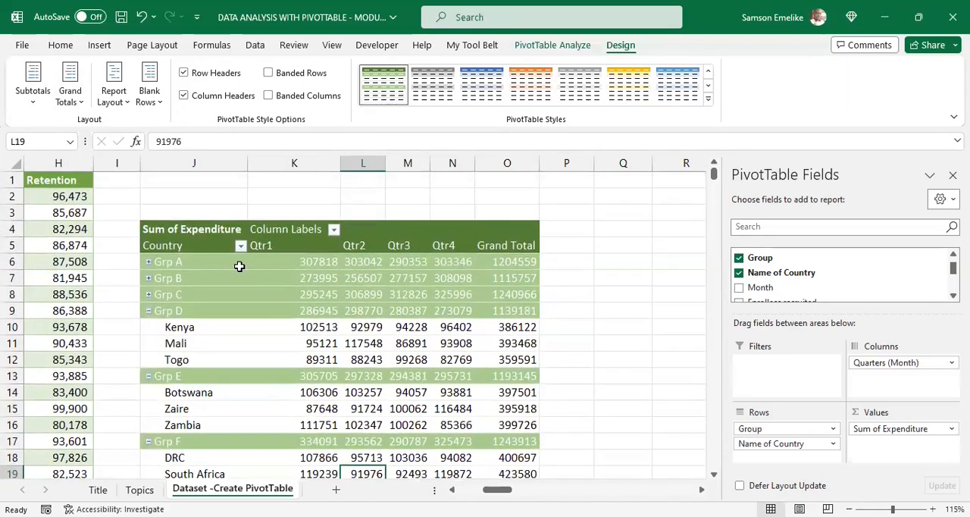
Step: Check the row values against their totals, then set the PivotTable's grand totals to On for Columns Only
drag(235, 263, 530, 263)
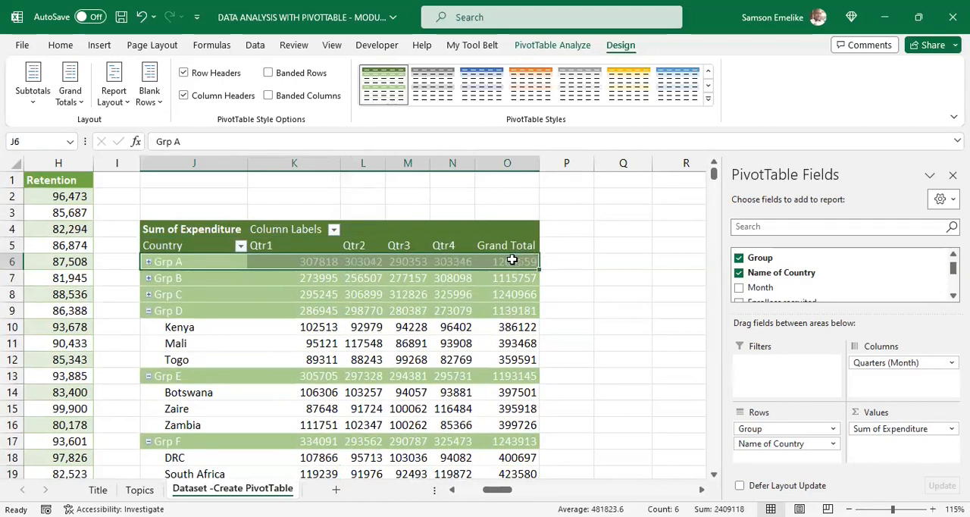
drag(315, 278, 454, 276)
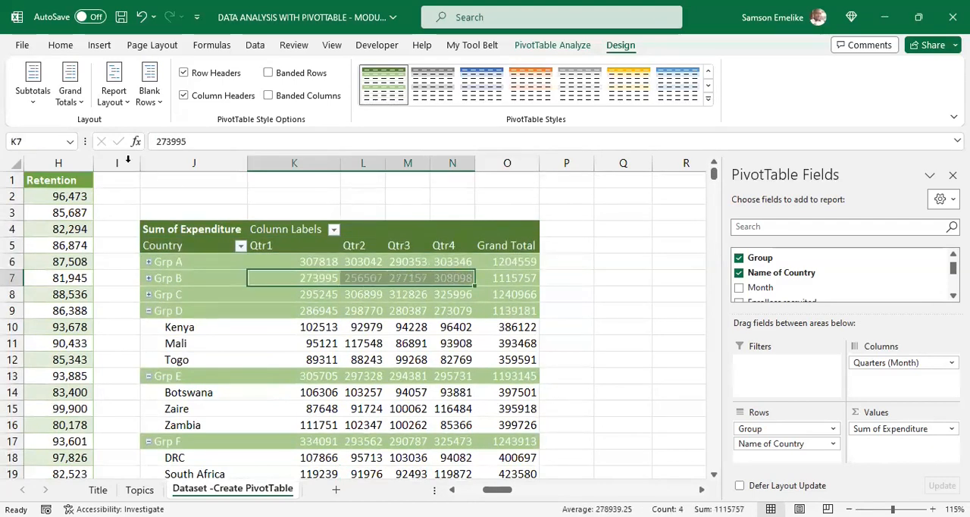
click(81, 99)
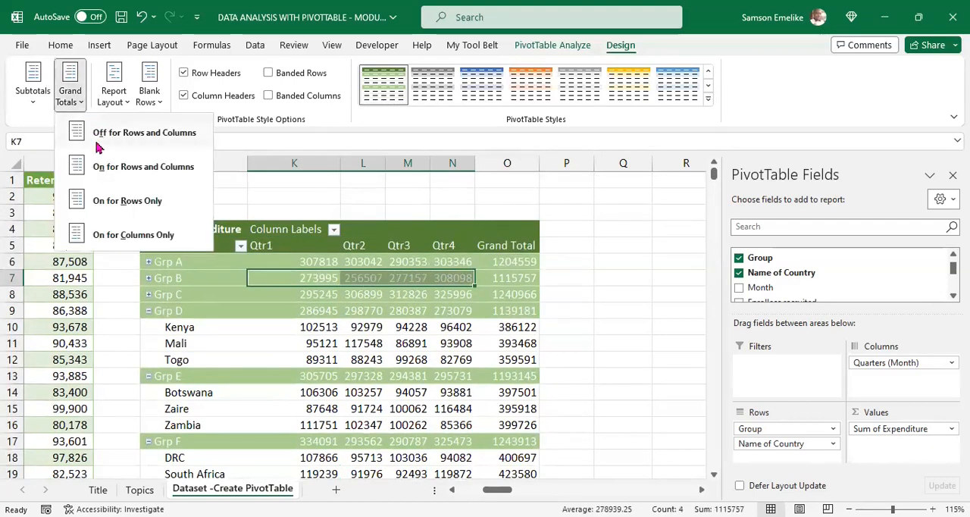
click(116, 236)
scroll(433, 288, down, 4)
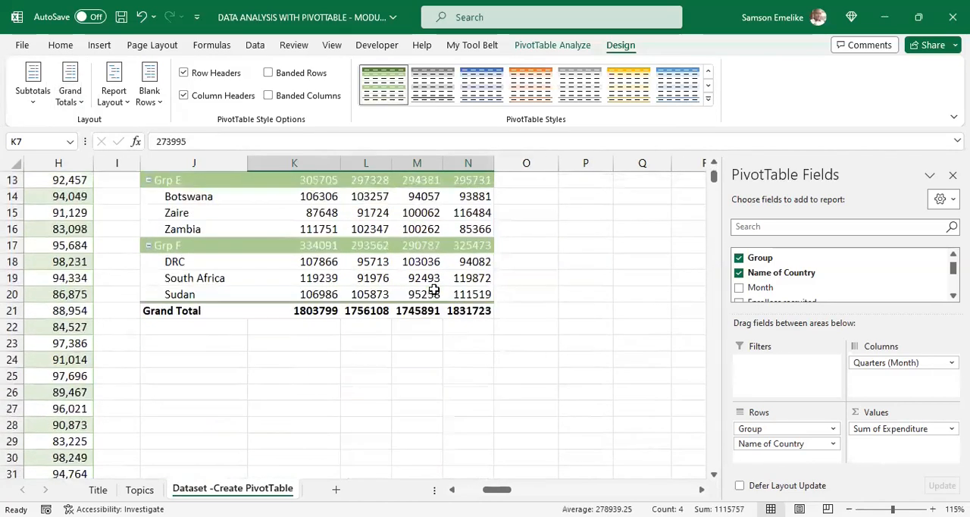
scroll(433, 288, down, 1)
scroll(434, 280, up, 4)
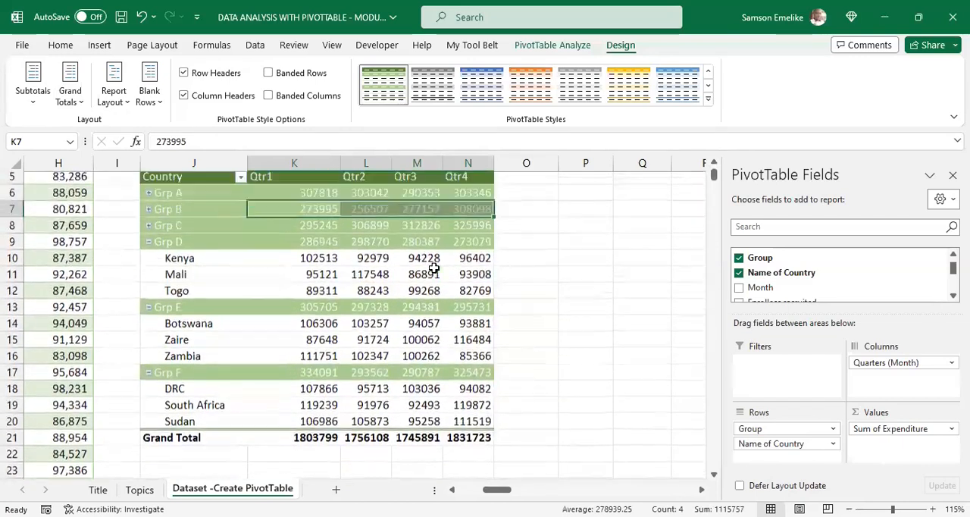
scroll(434, 270, up, 2)
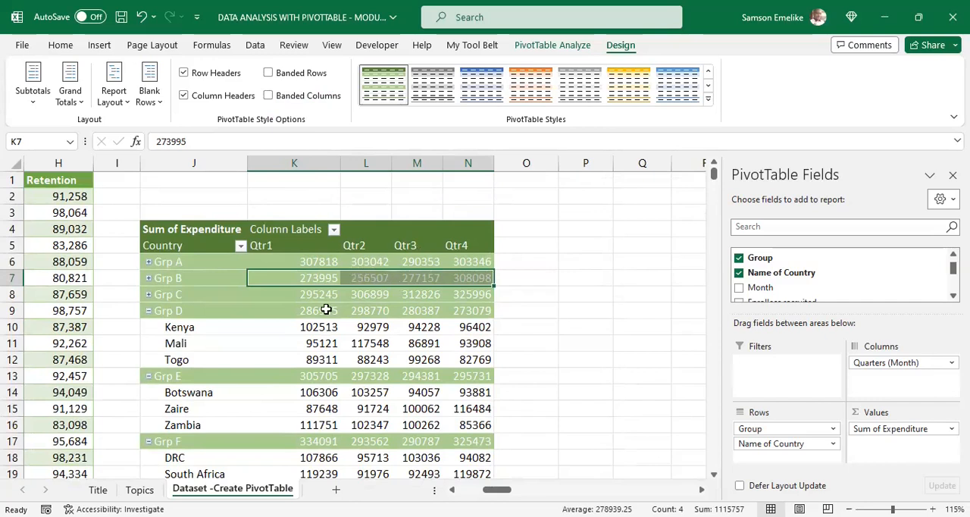
Step: Try Banded Rows on the PivotTable, turn it off again, and turn on Banded Columns
mouse_move(353, 309)
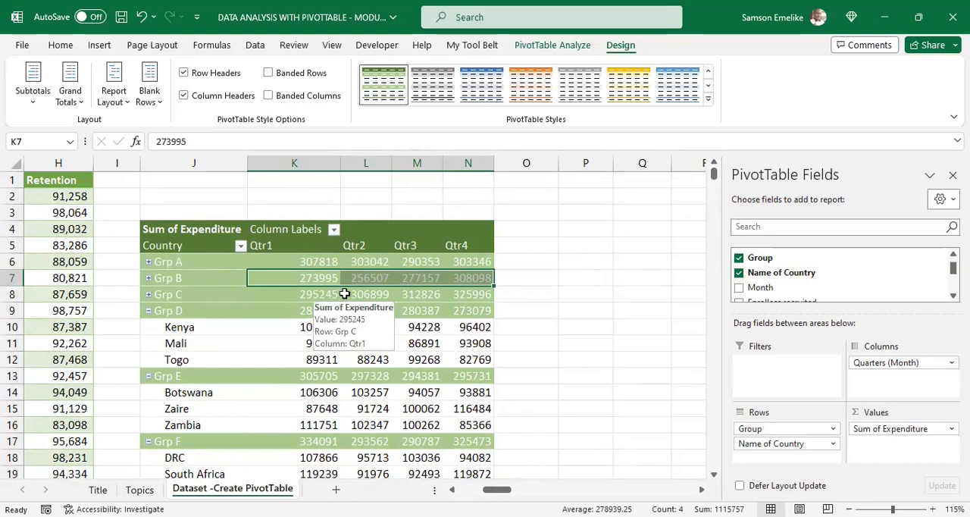
click(268, 73)
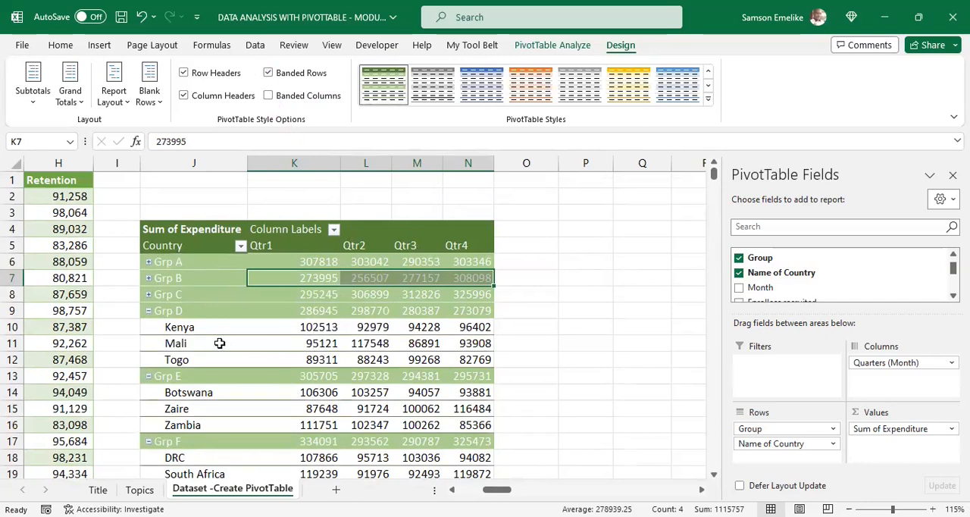
click(269, 72)
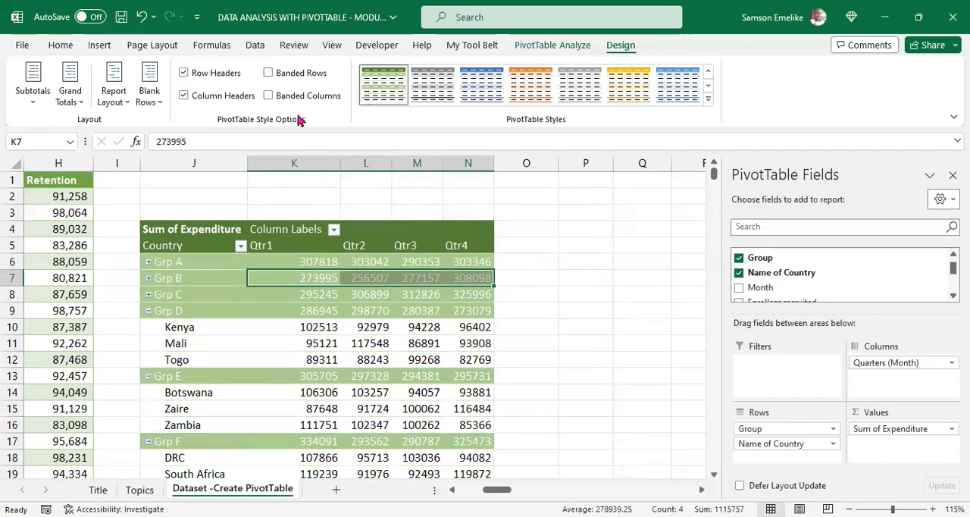
click(269, 96)
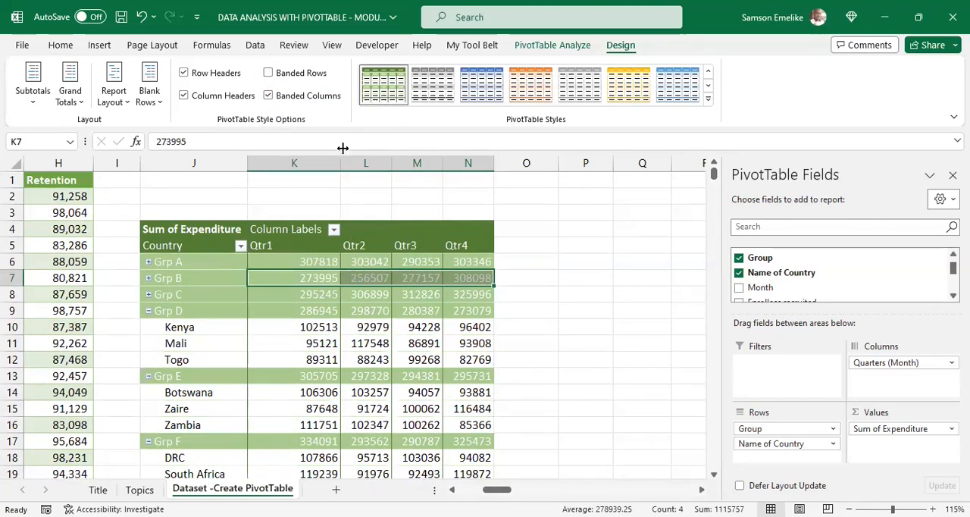
Step: Apply the plain first style of the Light group to the PivotTable
click(708, 100)
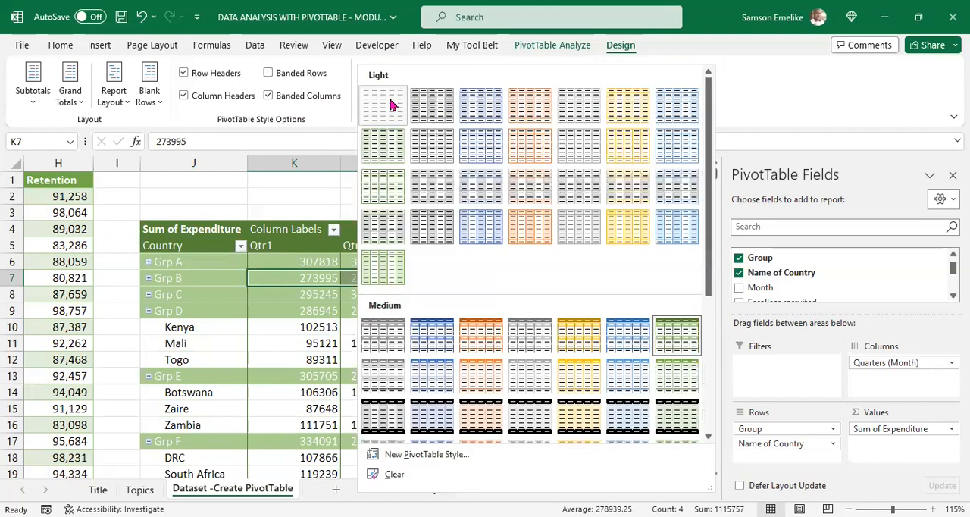
click(392, 104)
click(334, 298)
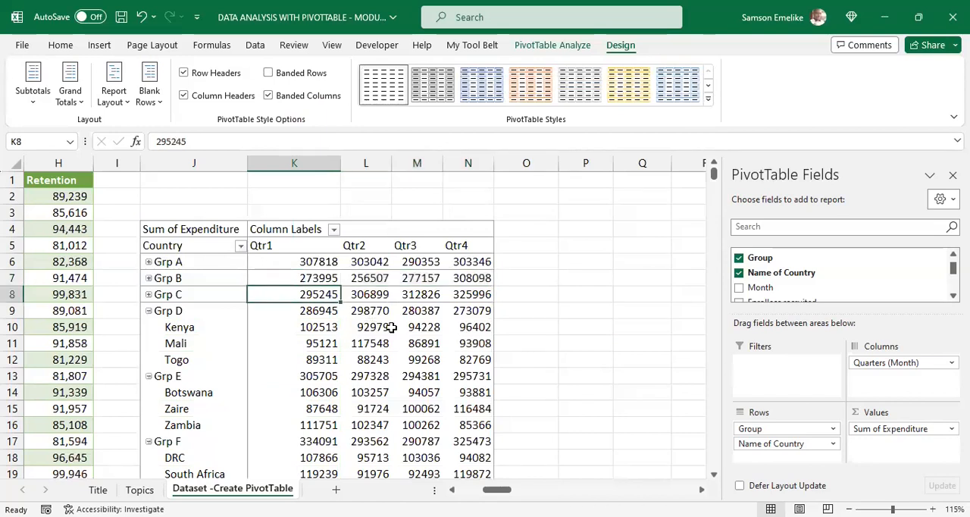
click(318, 313)
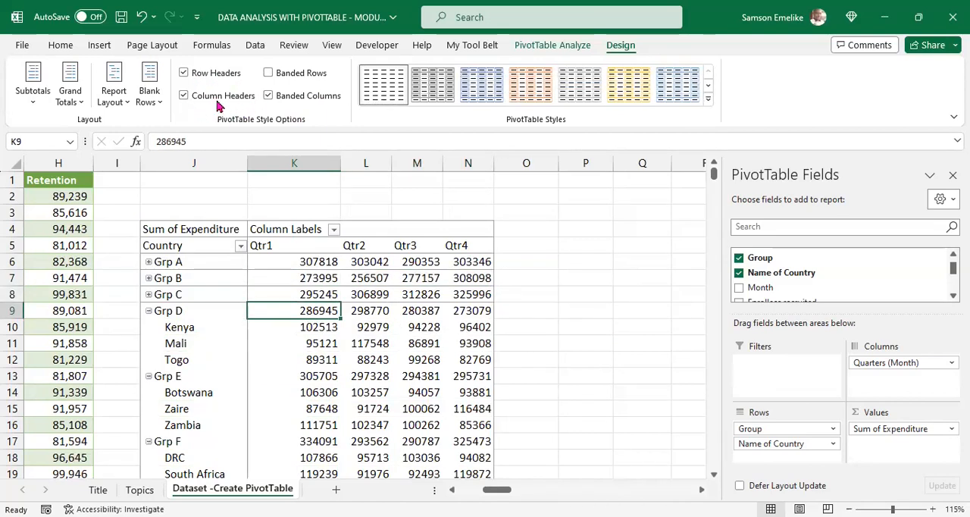
Step: Turn off Row Headers and Column Headers and check the plain-styled PivotTable down to its Grand Total row
click(183, 74)
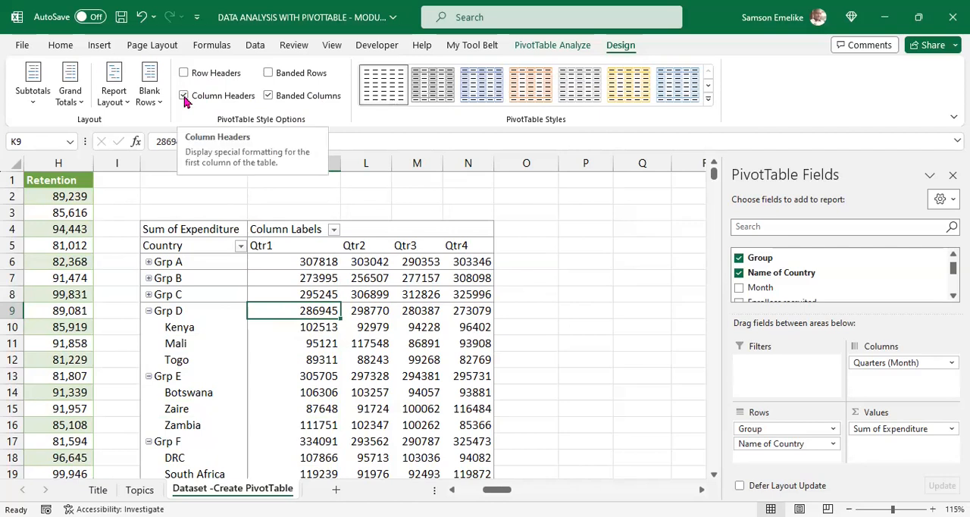
click(184, 95)
scroll(356, 306, down, 5)
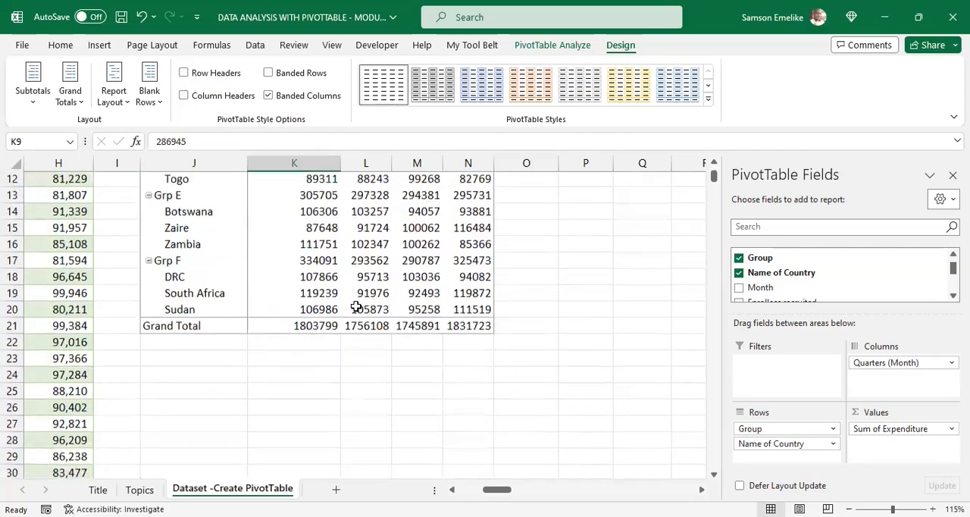
scroll(356, 306, up, 5)
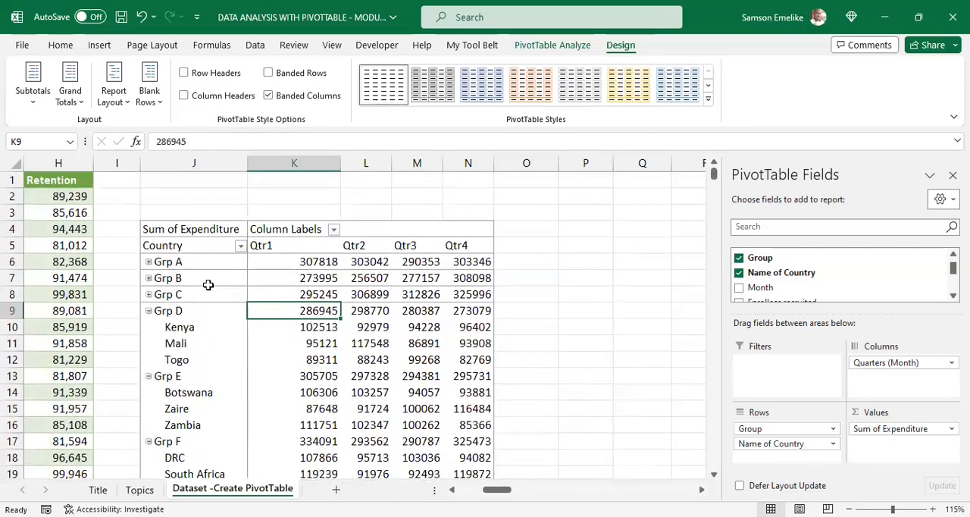
Step: Turn on Column Headers, Row Headers and Banded Rows for the PivotTable
click(183, 95)
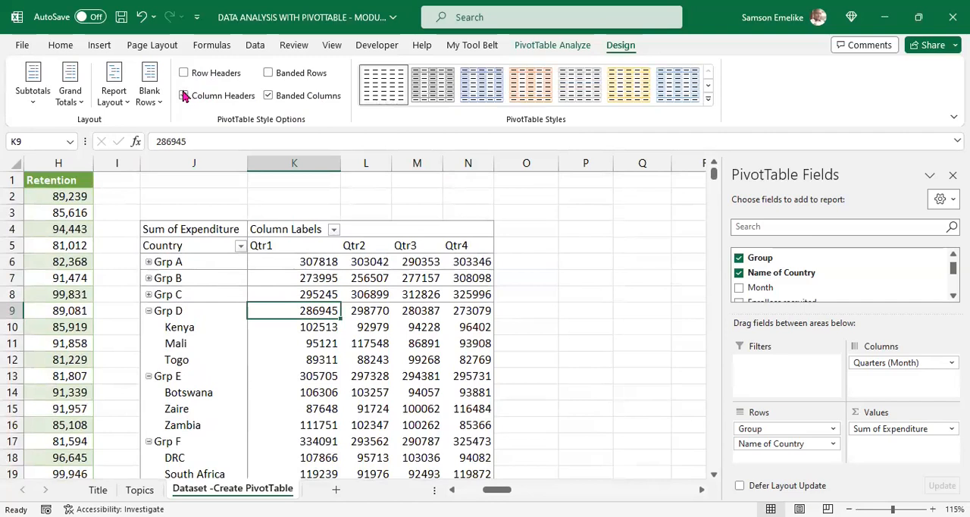
click(184, 73)
click(269, 74)
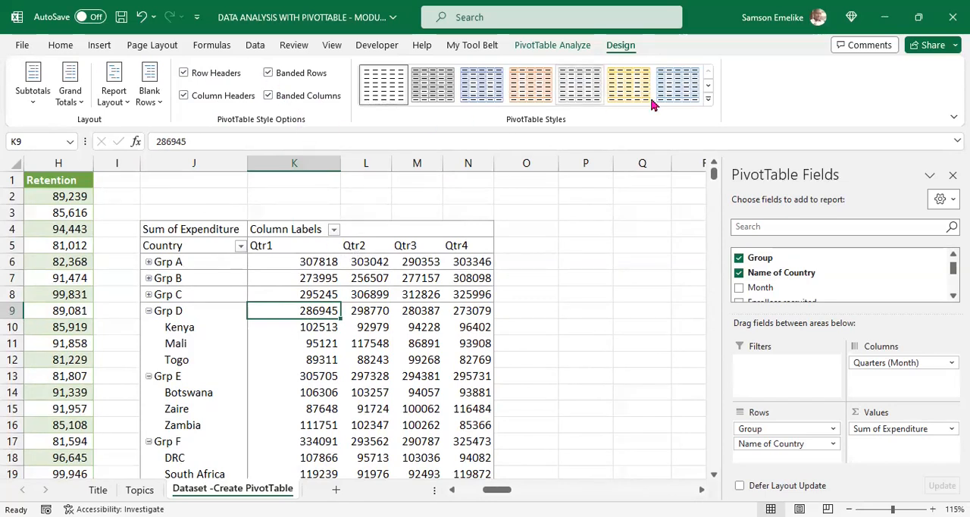
Step: Apply the gold style with black headers from the third row of the Dark group to the PivotTable
click(708, 102)
drag(710, 156, 704, 343)
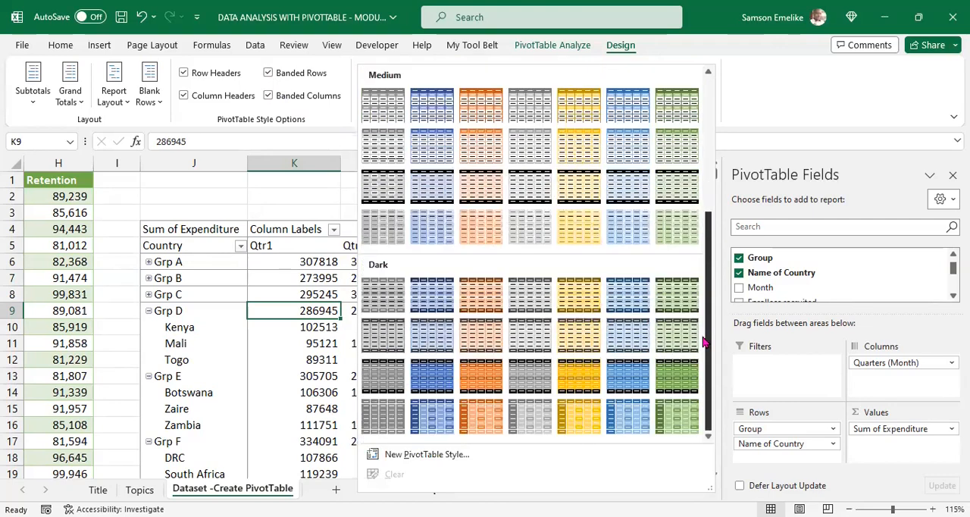
click(575, 370)
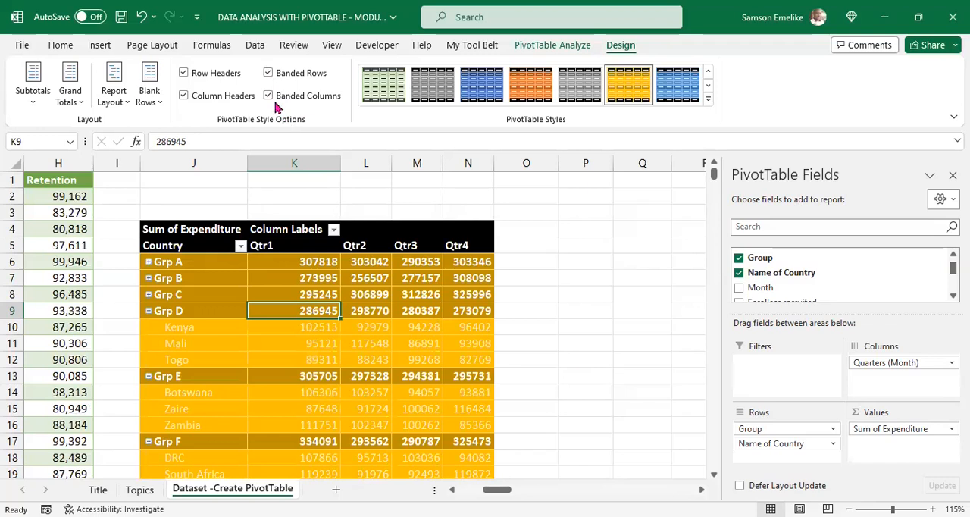
Step: Turn off Banded Rows, Row Headers and Column Headers for the gold-styled PivotTable
click(269, 74)
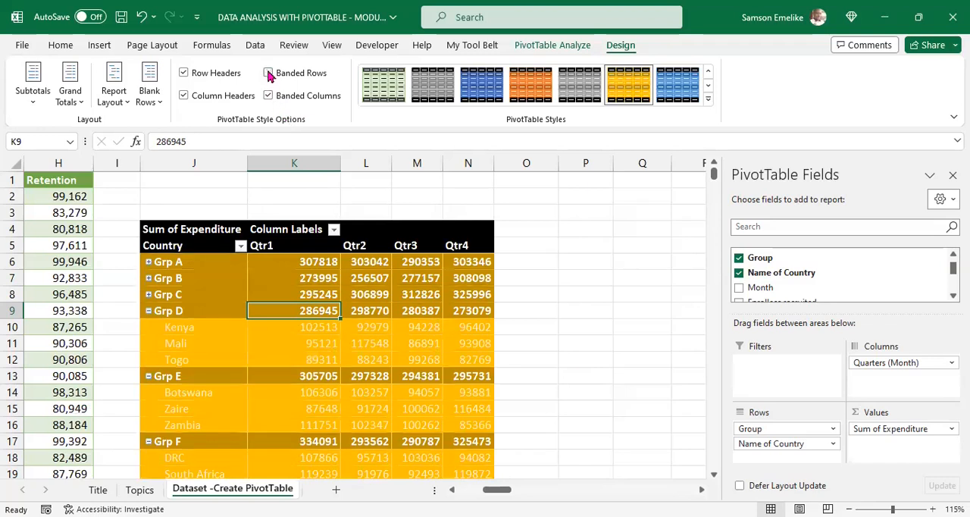
click(183, 74)
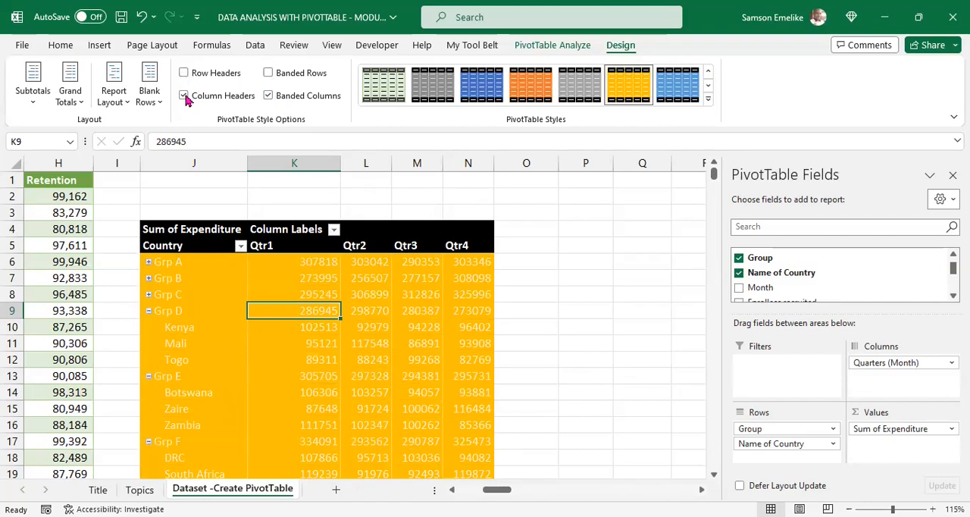
click(185, 97)
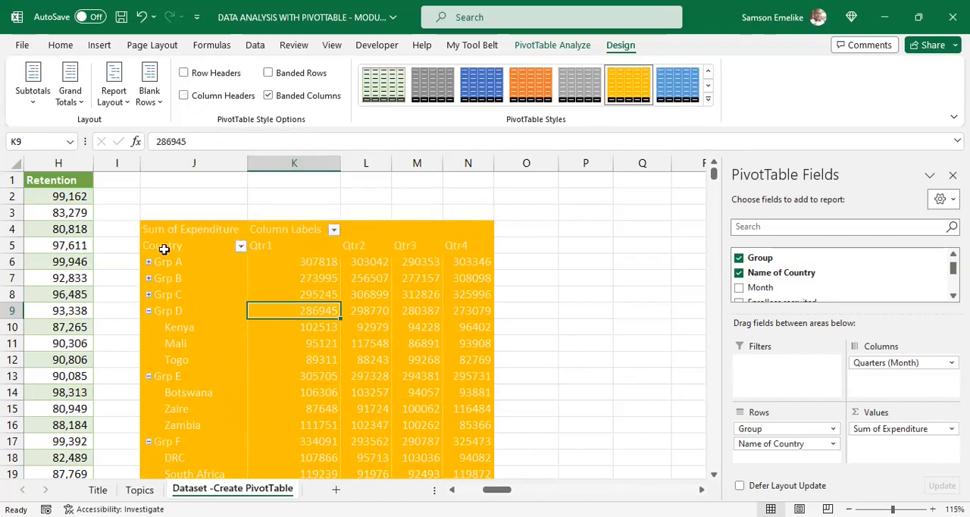
Step: Switch Column Headers on and off again to compare the formatting of the PivotTable's header rows
click(184, 97)
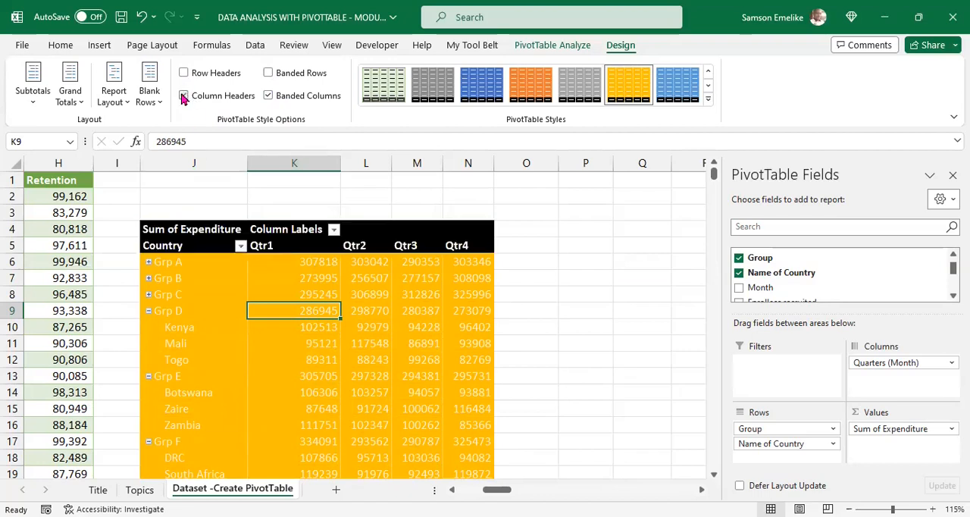
click(184, 96)
click(184, 96)
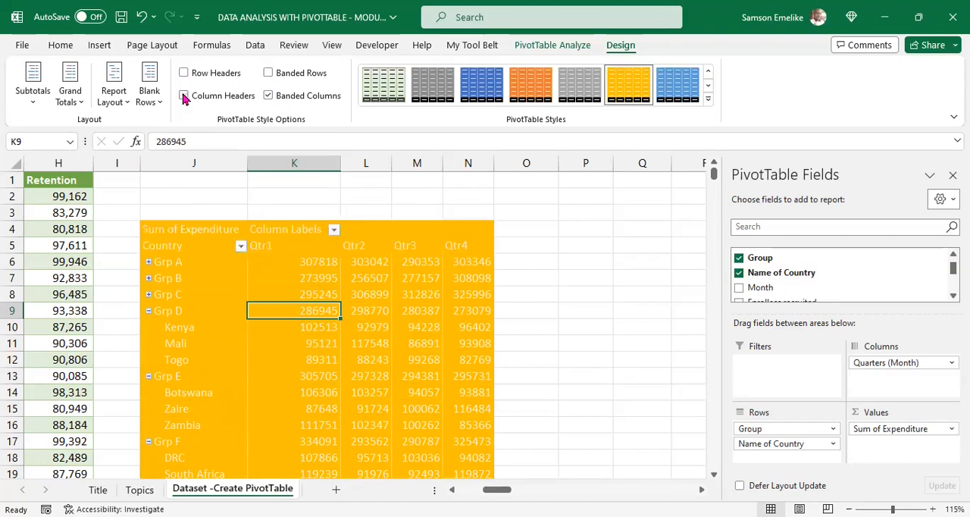
Step: Switch Row Headers on and off repeatedly to compare the formatting of the group rows, leaving it off
click(185, 73)
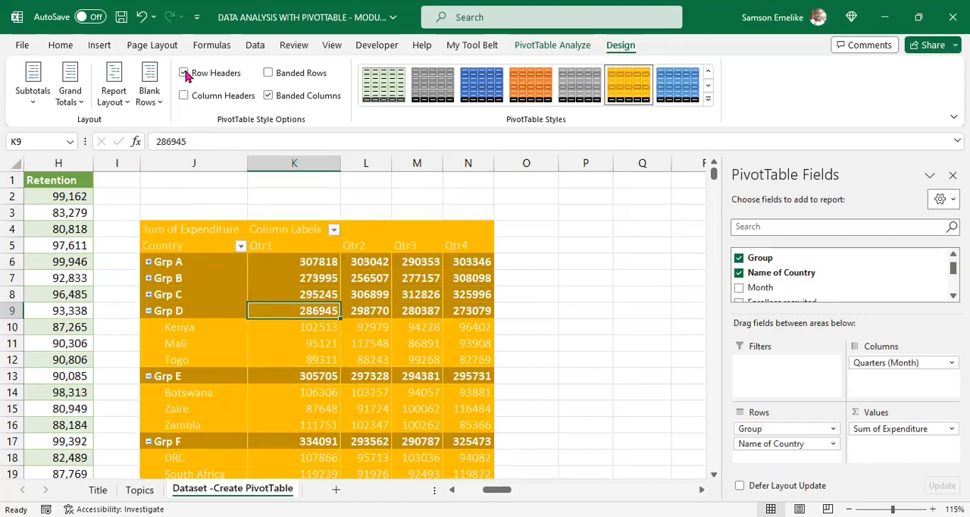
click(184, 74)
click(184, 74)
click(184, 73)
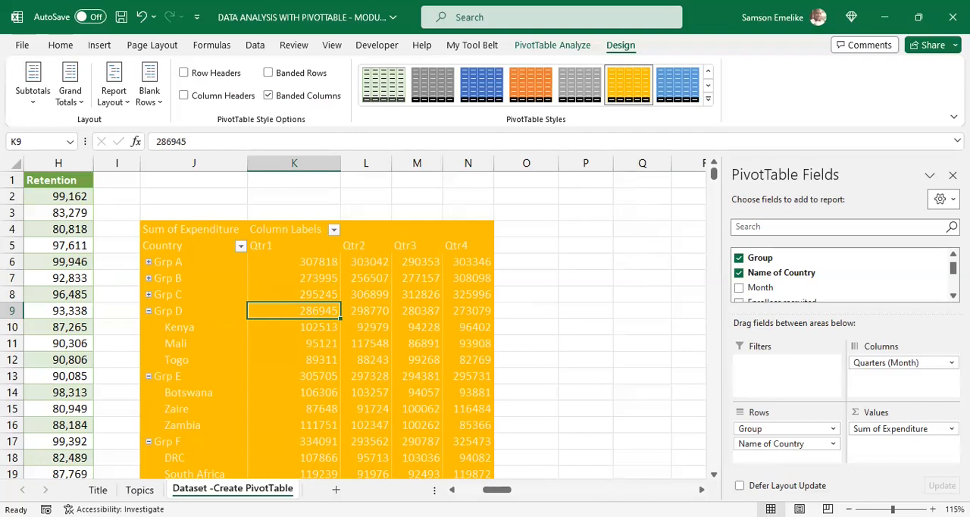
Step: Review the source dataset from its first column, return to the PivotTable and select the Grp D value for Qtr2
drag(497, 490, 437, 472)
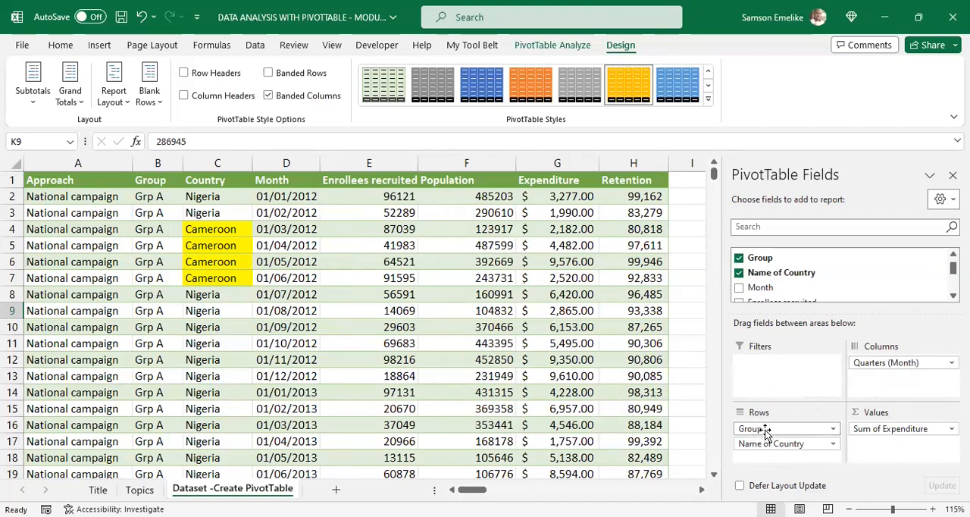
click(701, 490)
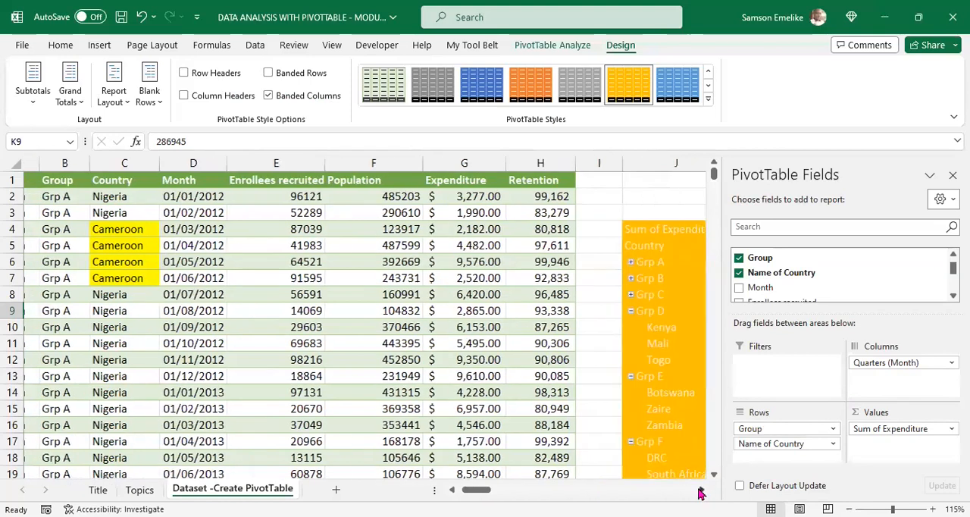
click(701, 489)
click(701, 489)
click(701, 490)
click(701, 490)
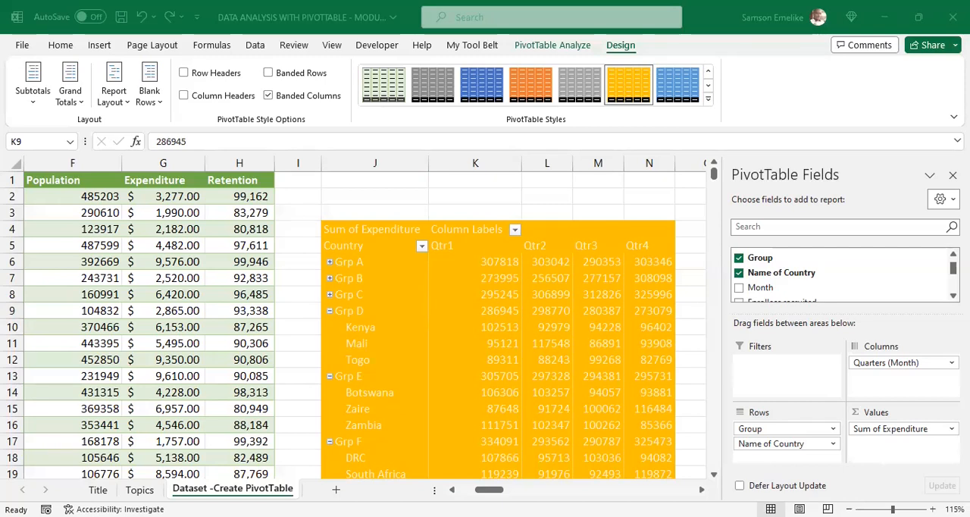
click(551, 305)
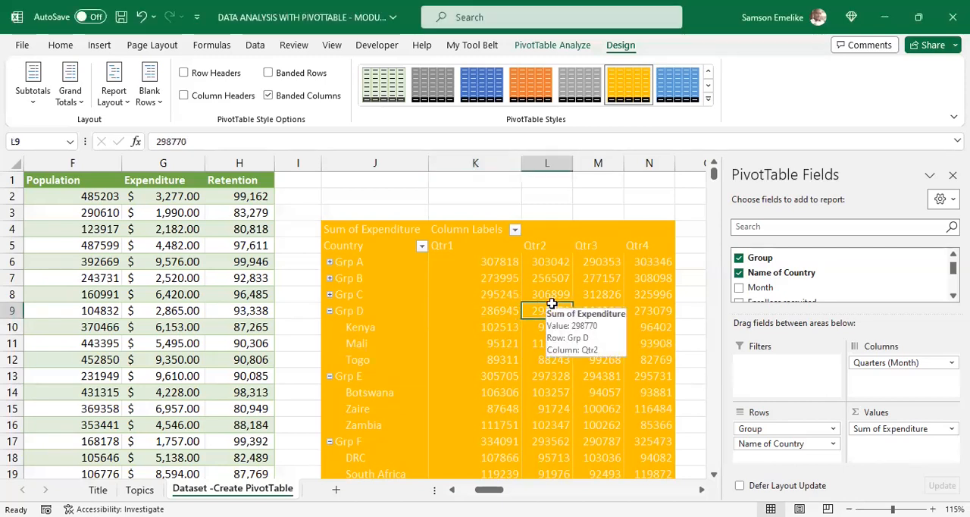